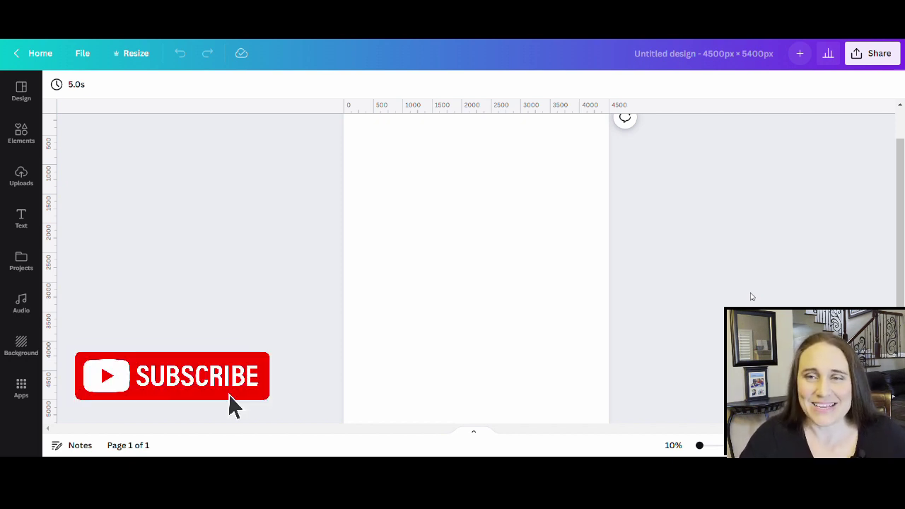
Step: Set the page background color to black (#000000)
click(583, 255)
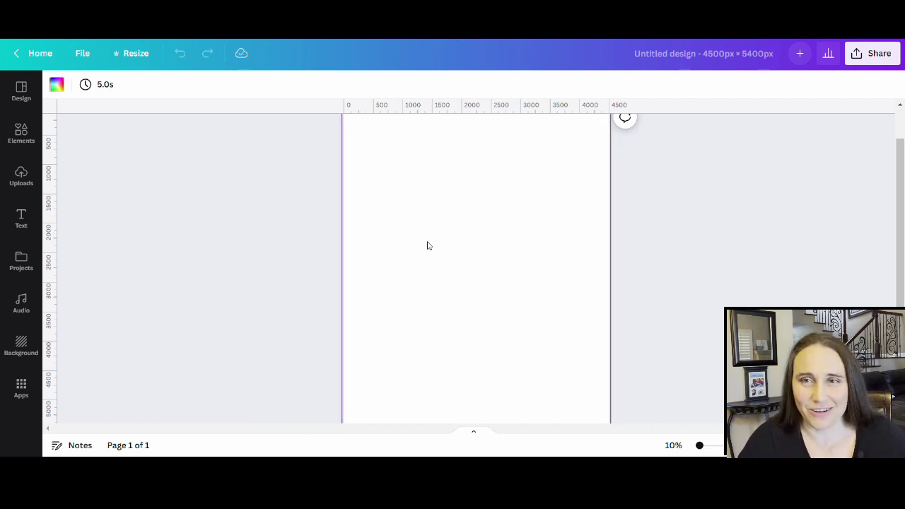
click(56, 86)
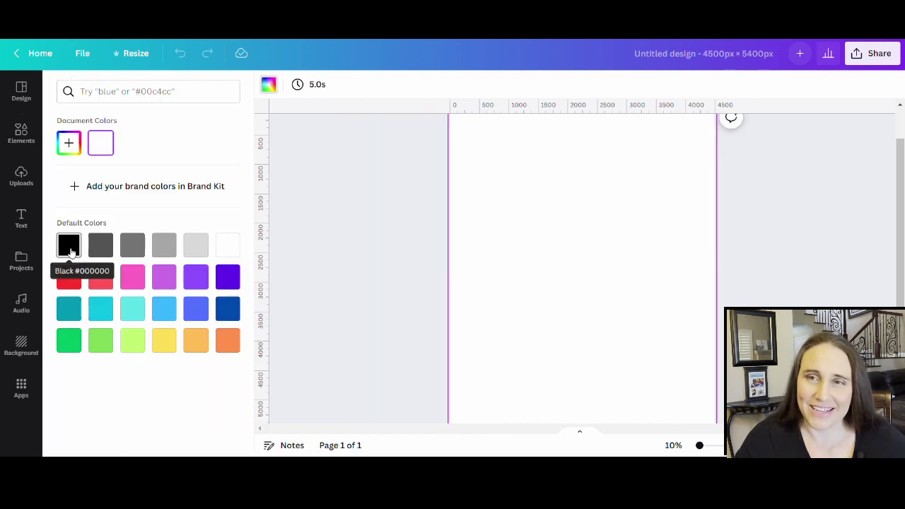
click(69, 245)
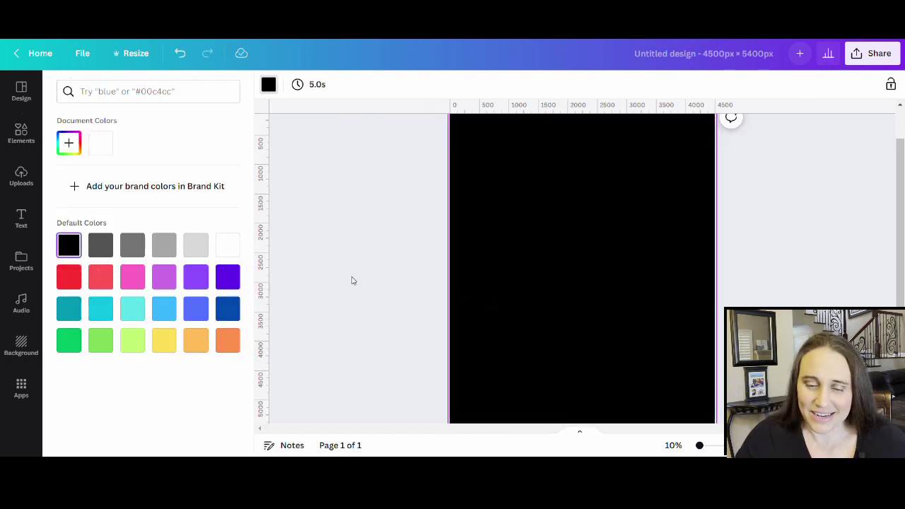
click(306, 275)
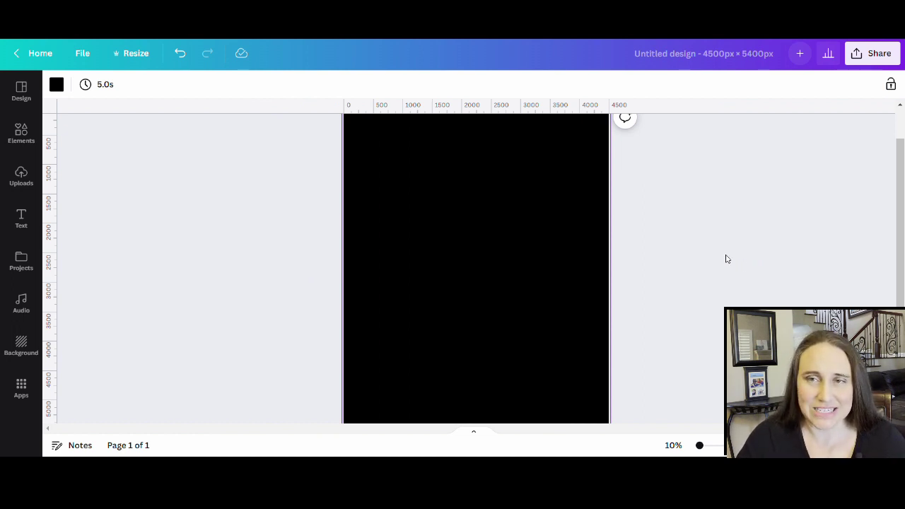
Step: Search the elements library for "WARNING SIGN" and show all of the graphics results
scroll(656, 302, up, 1)
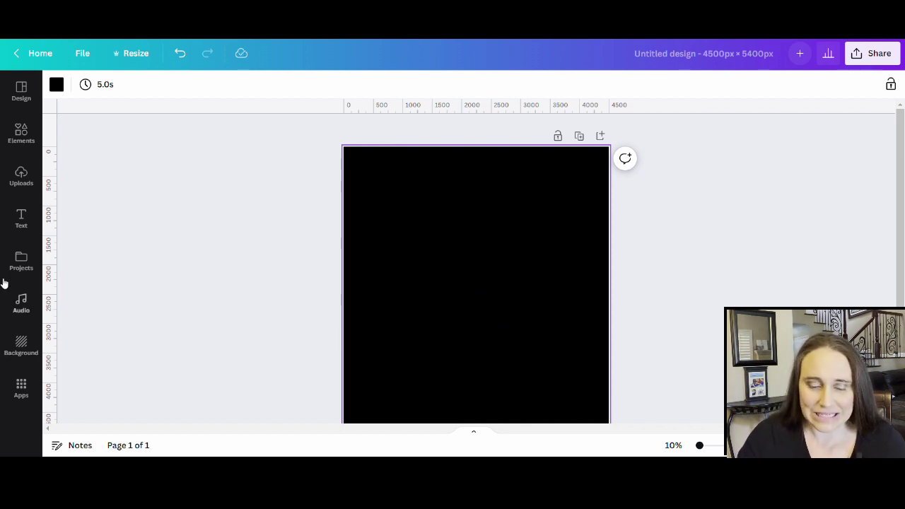
click(21, 134)
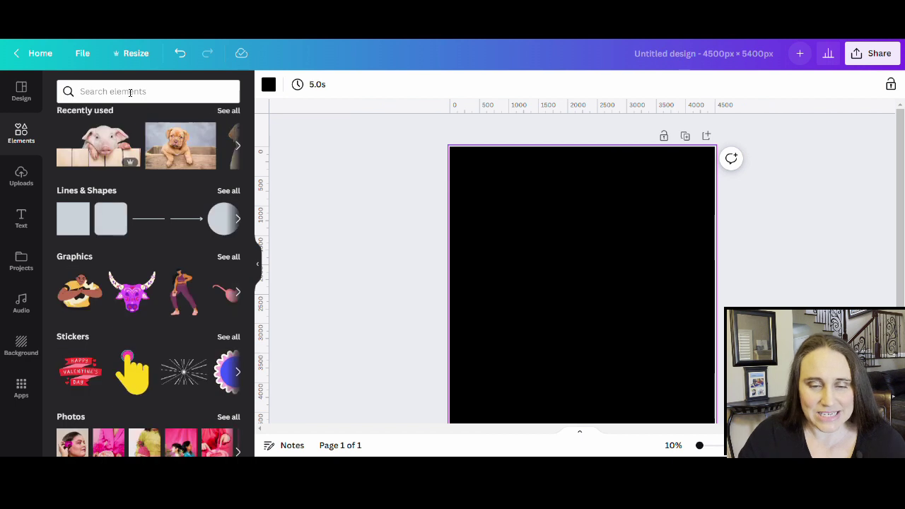
click(134, 96)
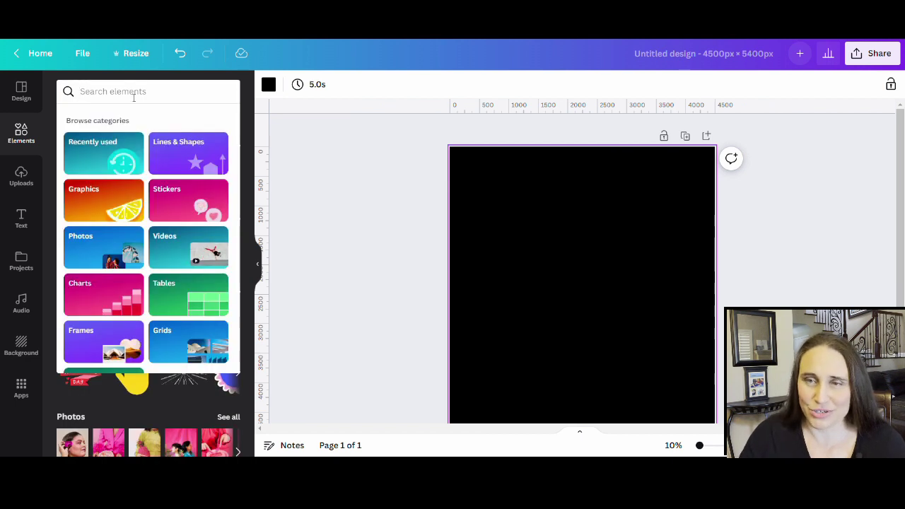
text(WARNING SIGN)
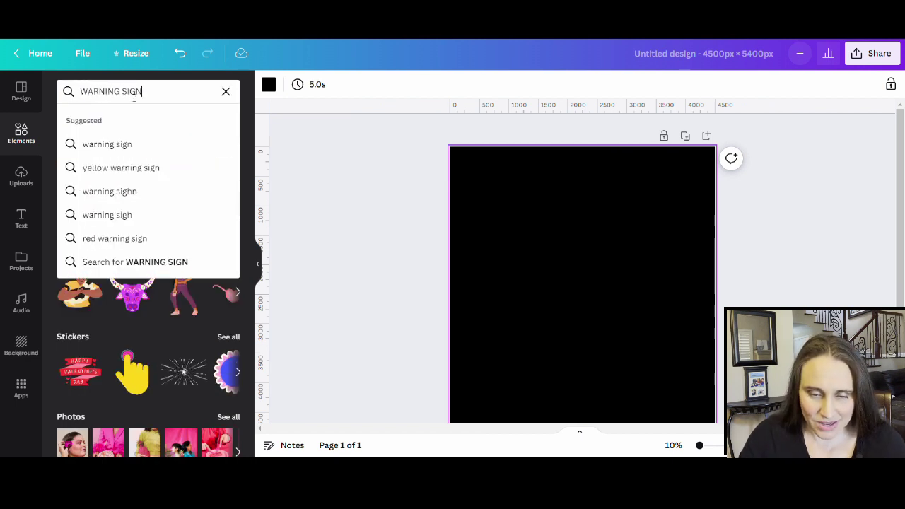
key(Return)
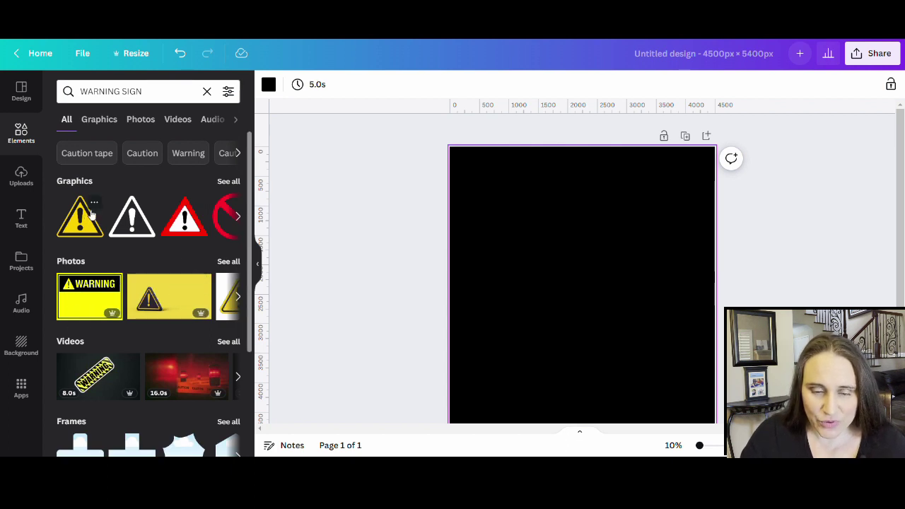
click(226, 184)
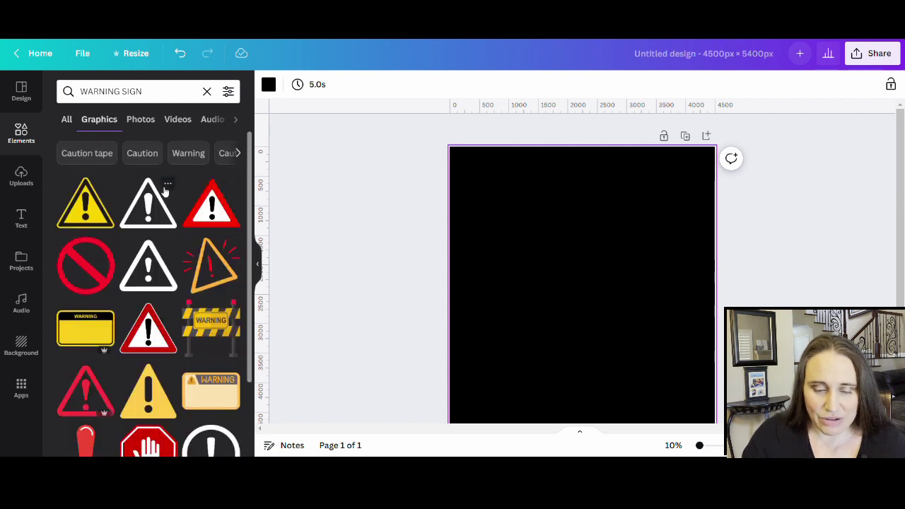
Step: Look through the warning sign graphics for shapes, symbols and layouts that could inspire the design
scroll(165, 191, down, 3)
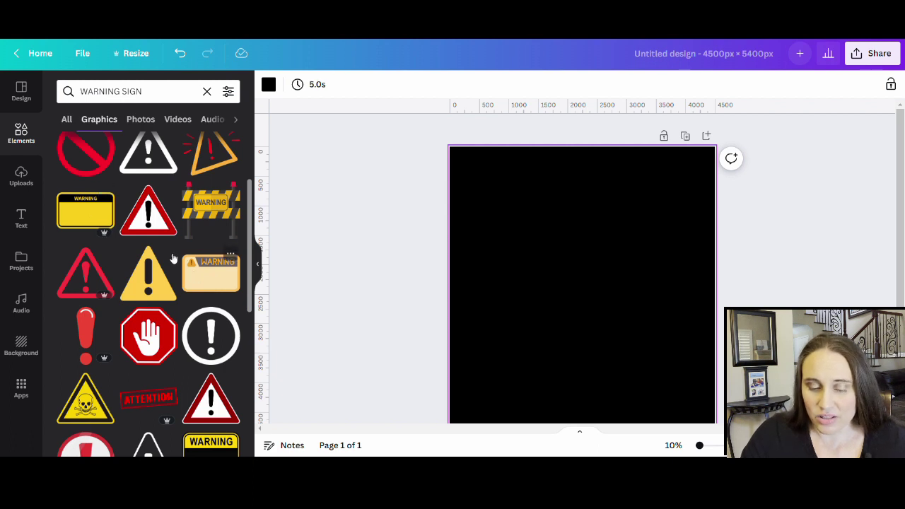
scroll(189, 269, down, 4)
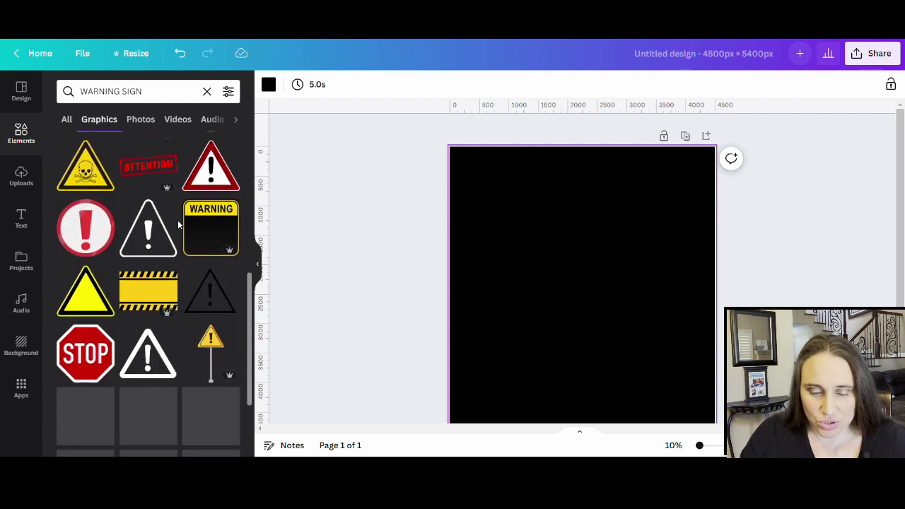
scroll(198, 202, down, 2)
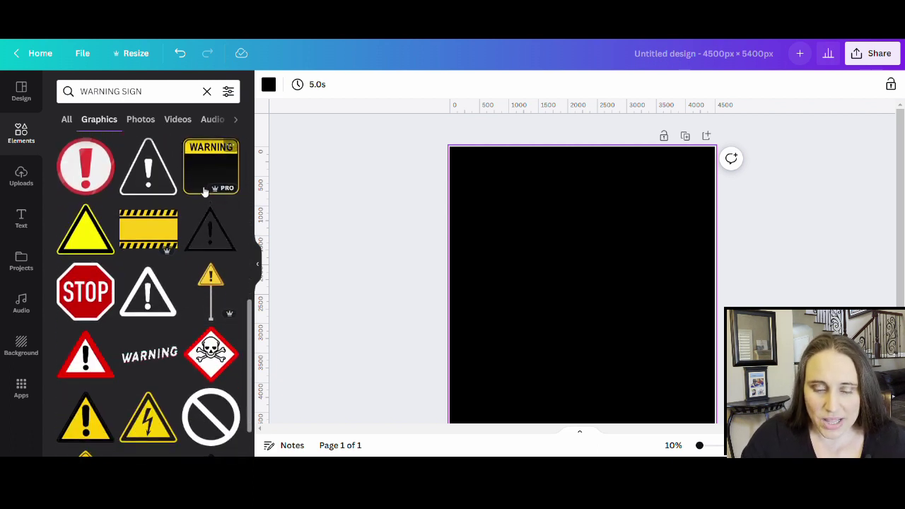
scroll(180, 198, down, 4)
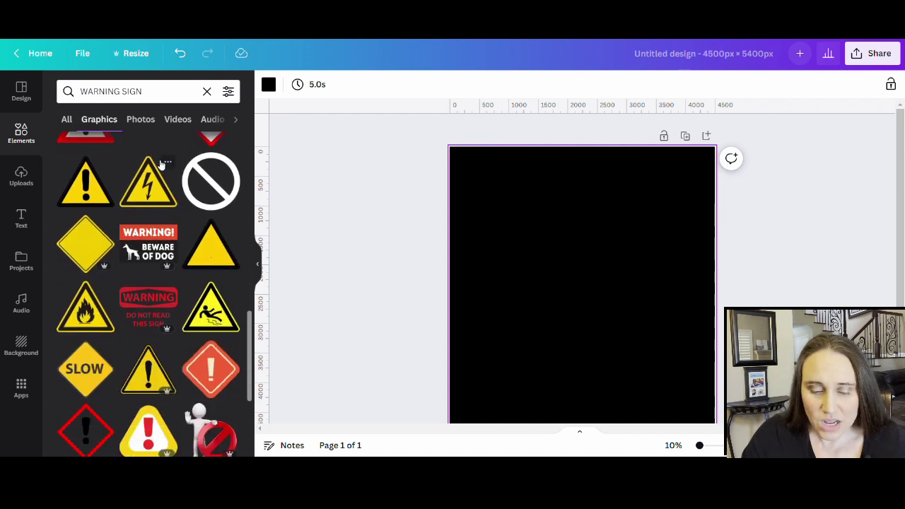
scroll(177, 184, down, 1)
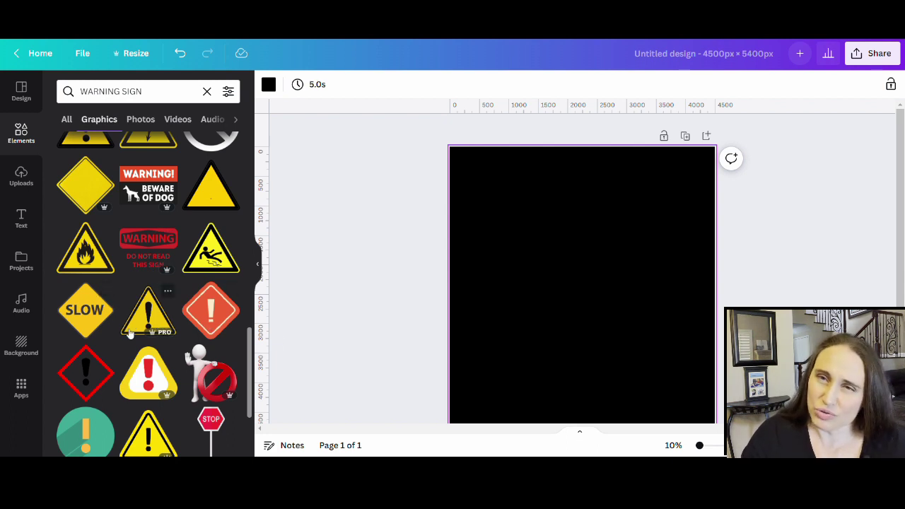
scroll(161, 224, down, 1)
scroll(161, 224, down, 4)
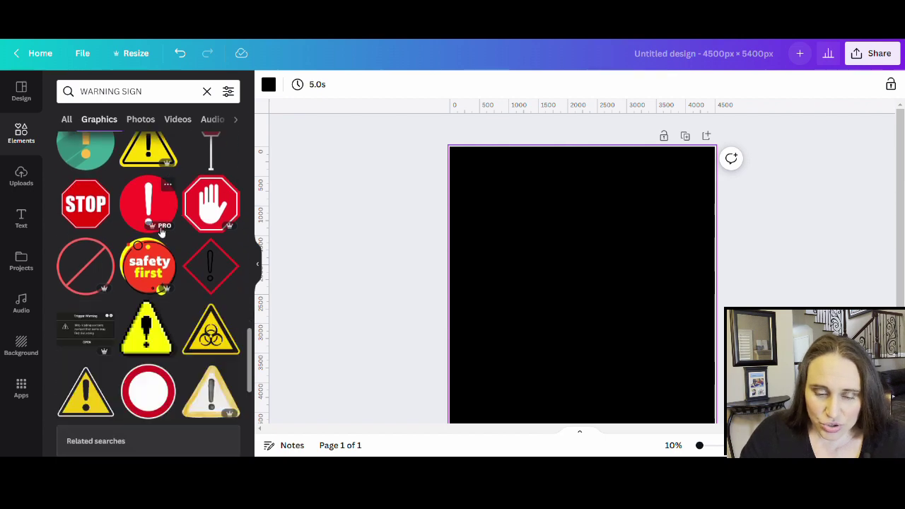
scroll(161, 232, down, 5)
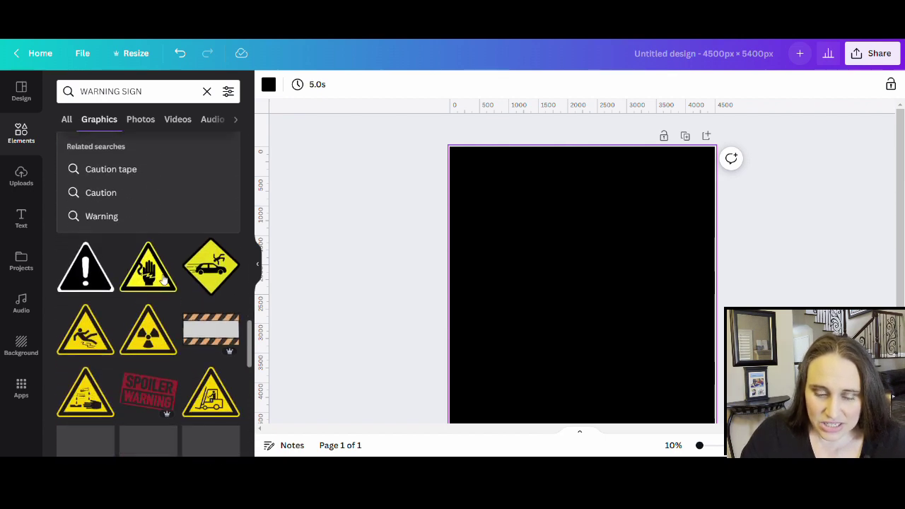
scroll(119, 314, down, 5)
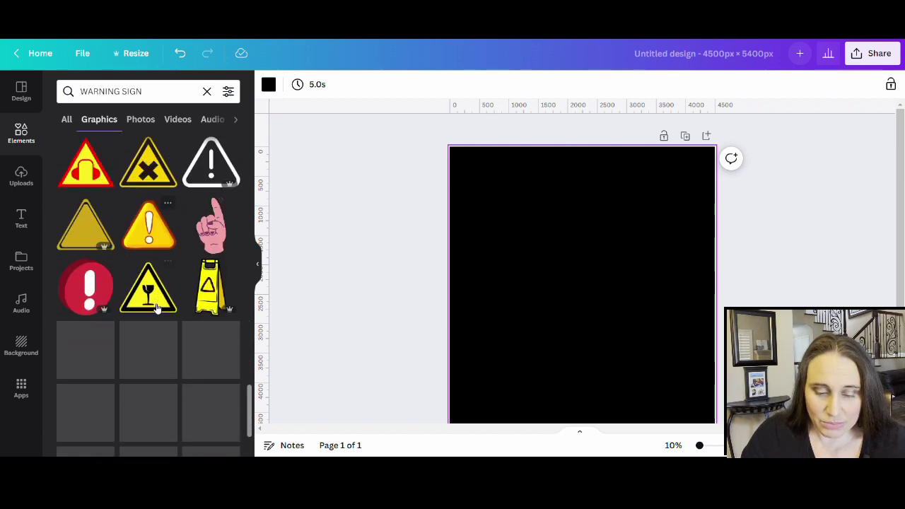
scroll(163, 311, down, 4)
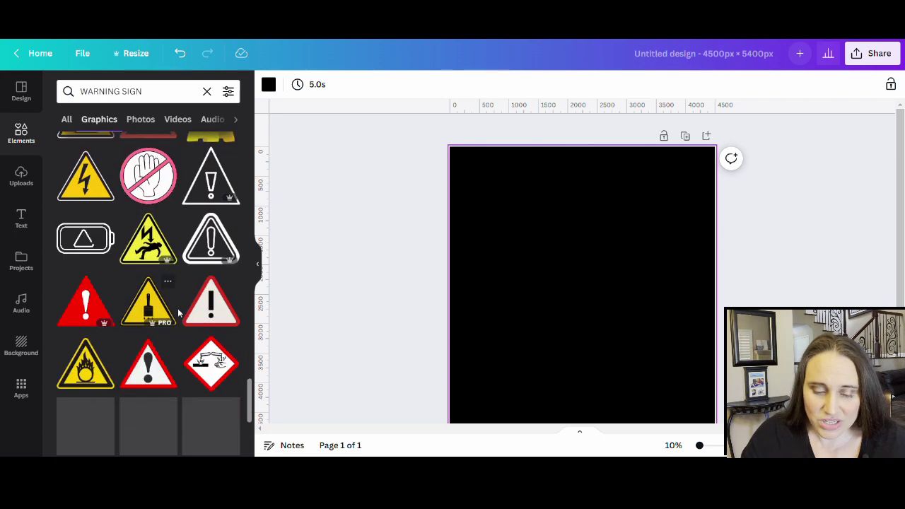
scroll(173, 311, down, 4)
scroll(143, 297, down, 5)
scroll(145, 302, down, 1)
scroll(176, 265, down, 1)
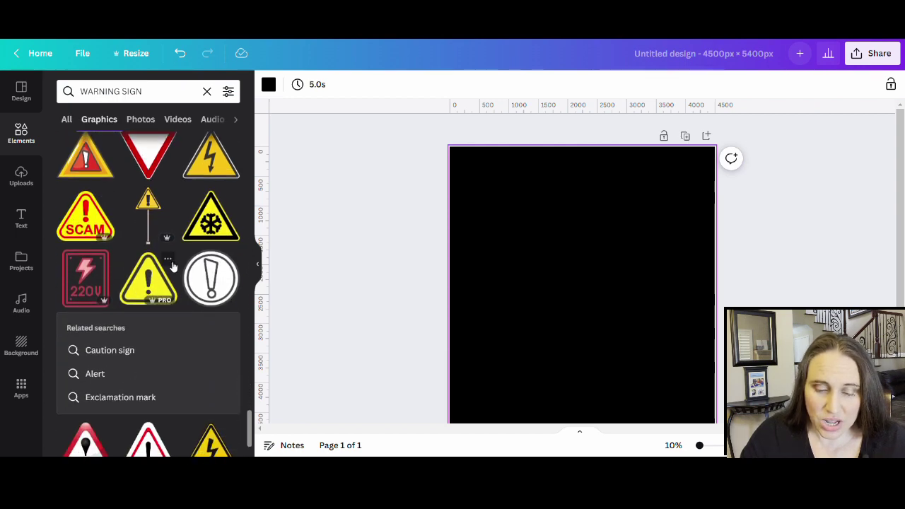
scroll(175, 265, down, 1)
scroll(145, 322, down, 2)
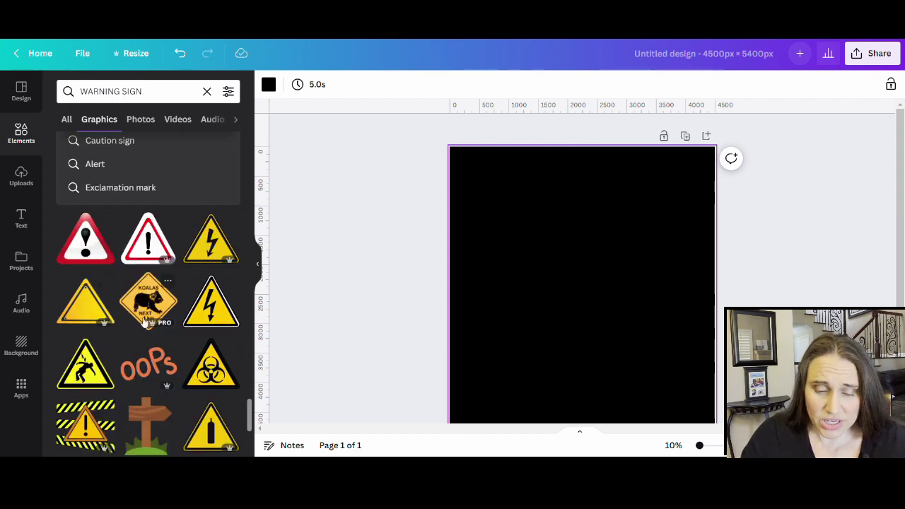
scroll(145, 322, down, 5)
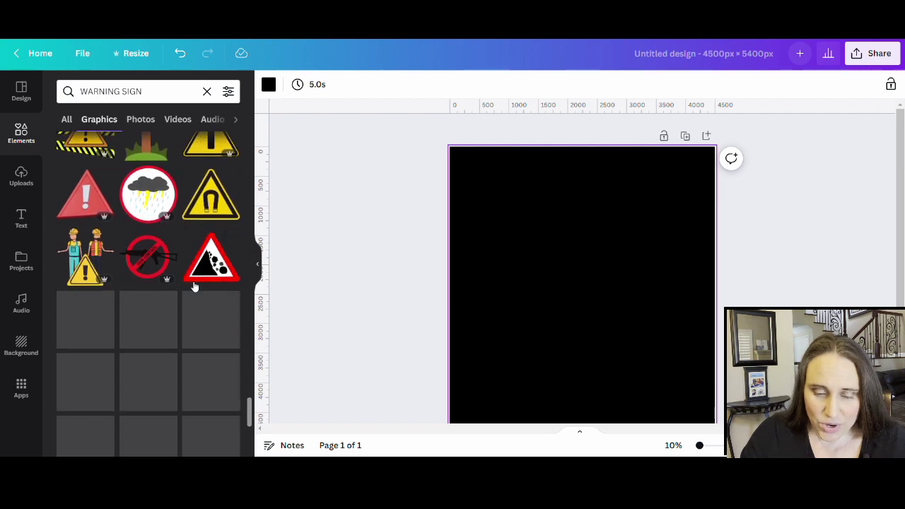
scroll(189, 283, down, 2)
scroll(189, 273, down, 3)
scroll(117, 322, down, 4)
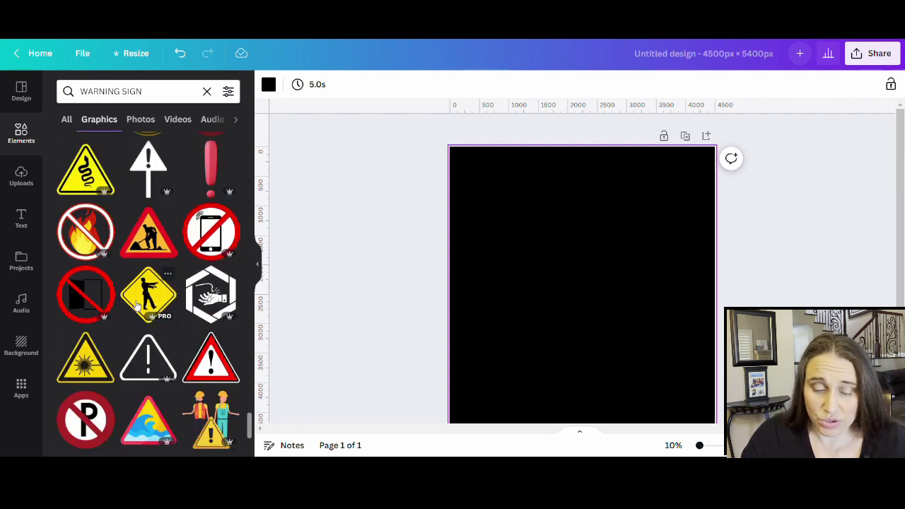
scroll(191, 320, down, 2)
scroll(191, 320, down, 5)
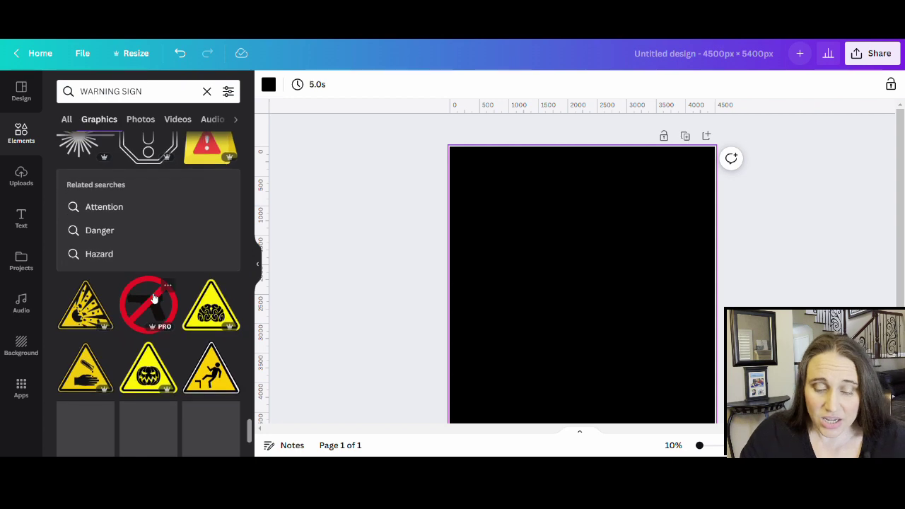
scroll(154, 298, down, 3)
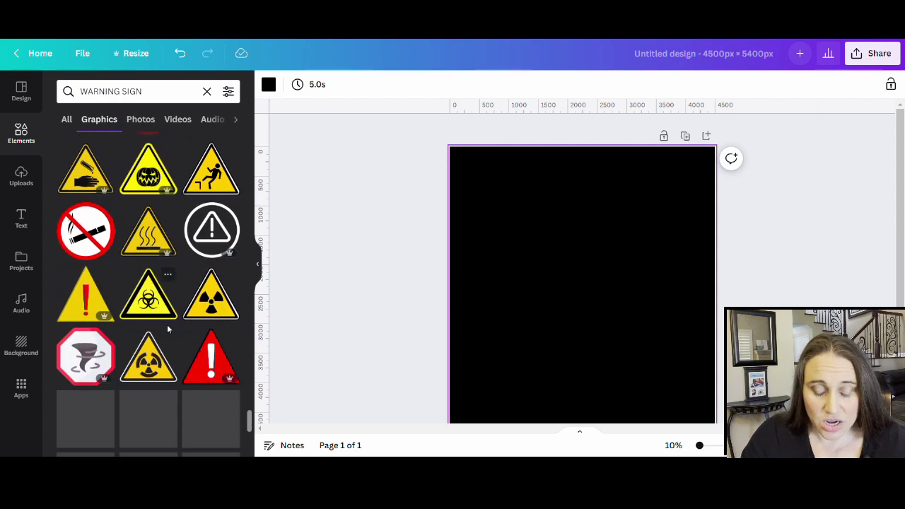
scroll(171, 324, down, 5)
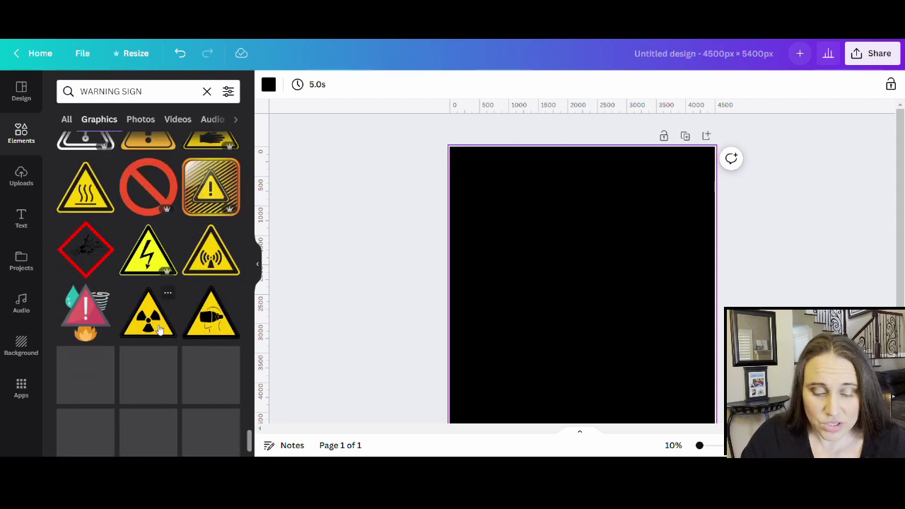
scroll(157, 332, down, 5)
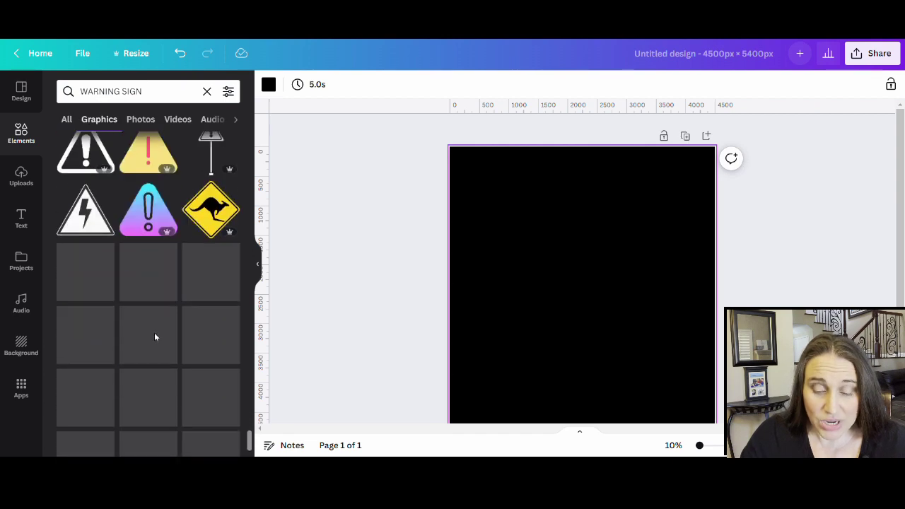
scroll(154, 334, down, 4)
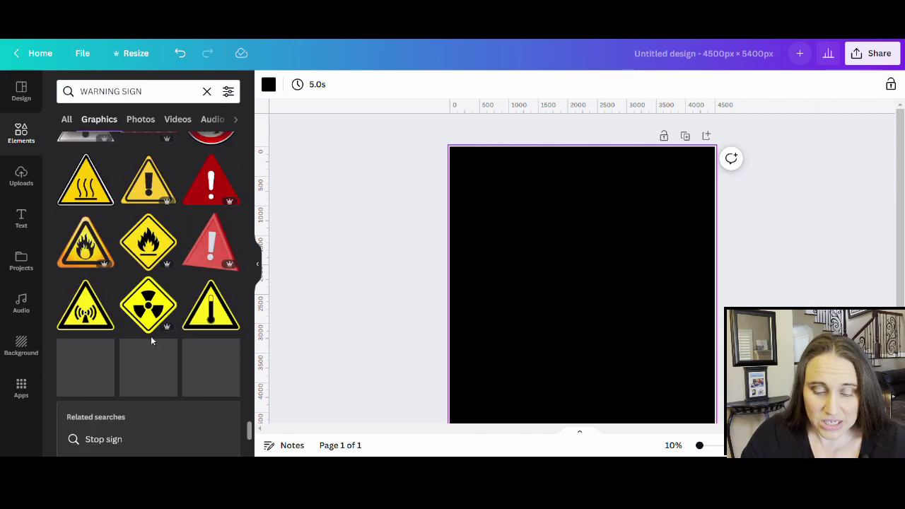
scroll(151, 336, down, 1)
scroll(152, 337, down, 3)
scroll(153, 341, down, 1)
scroll(152, 339, down, 3)
scroll(150, 339, down, 5)
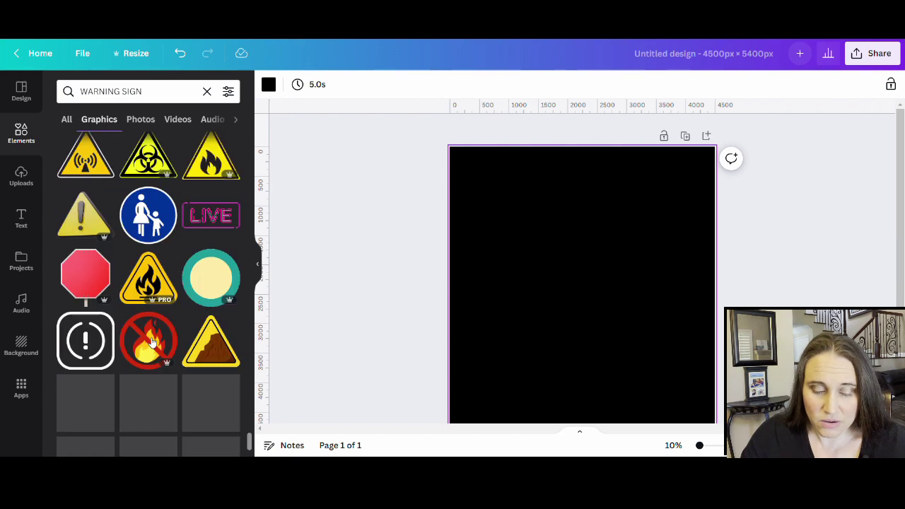
scroll(133, 343, down, 2)
Step: Show the photo results for "WARNING SIGN" and look through them for real sign layouts and wording that could inspire the design
click(147, 126)
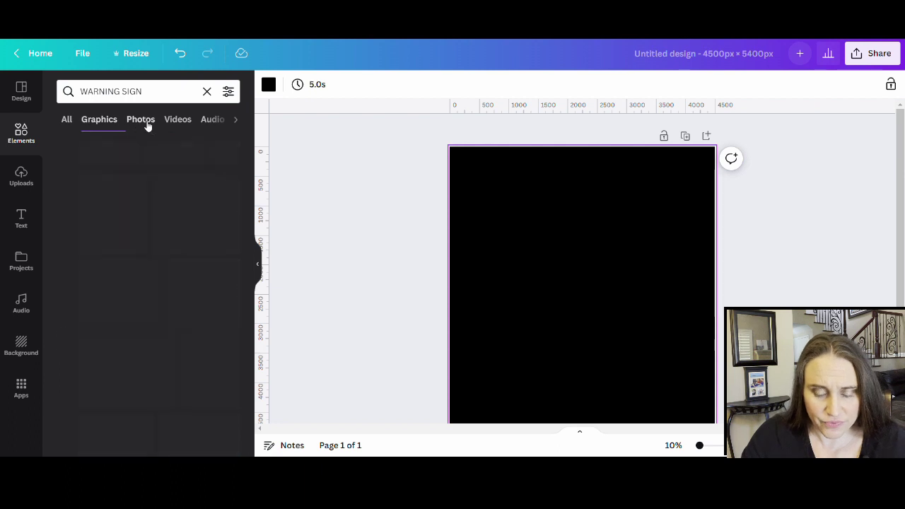
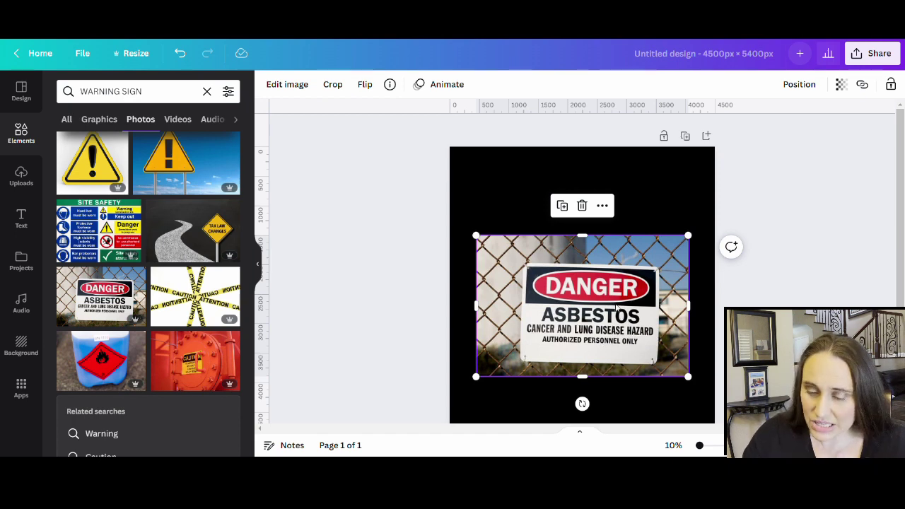
scroll(181, 221, down, 3)
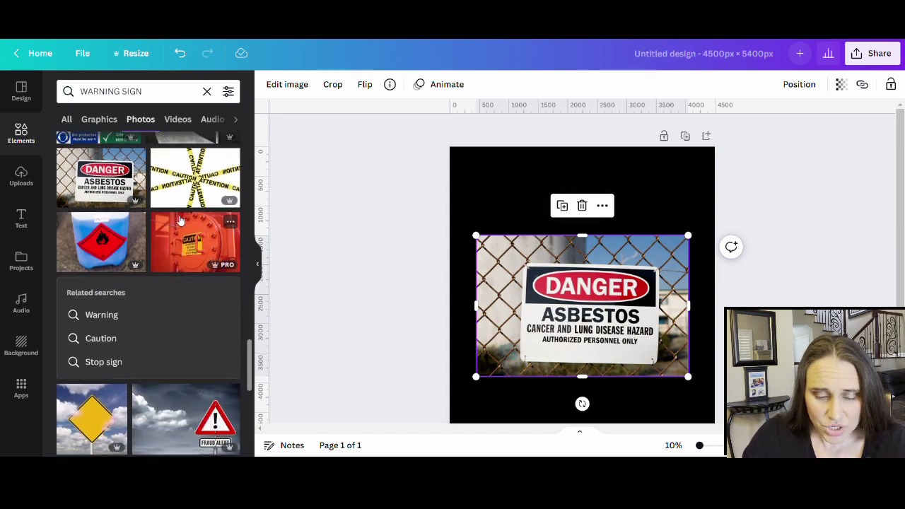
scroll(176, 222, down, 6)
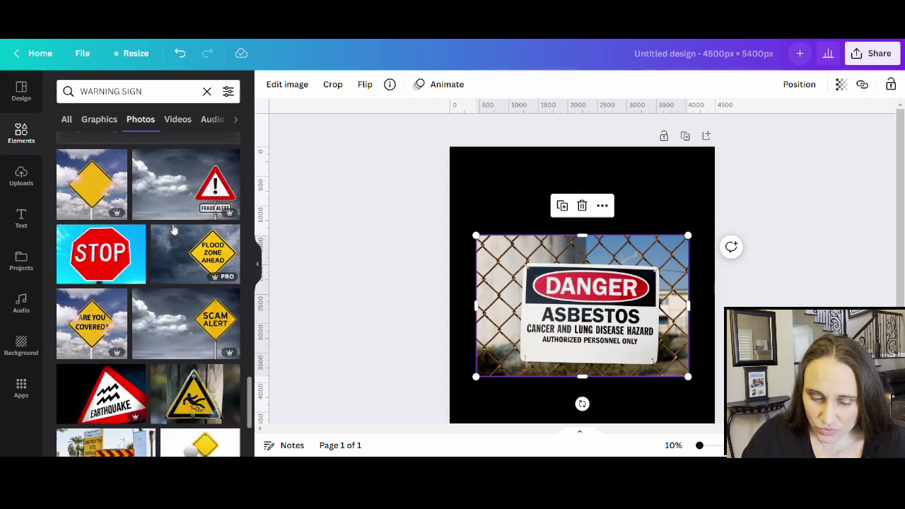
scroll(174, 230, down, 5)
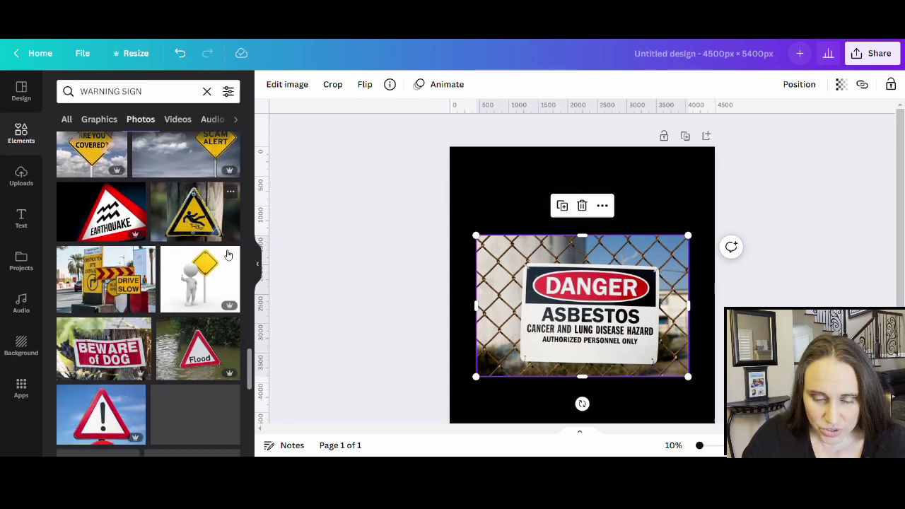
scroll(172, 323, down, 8)
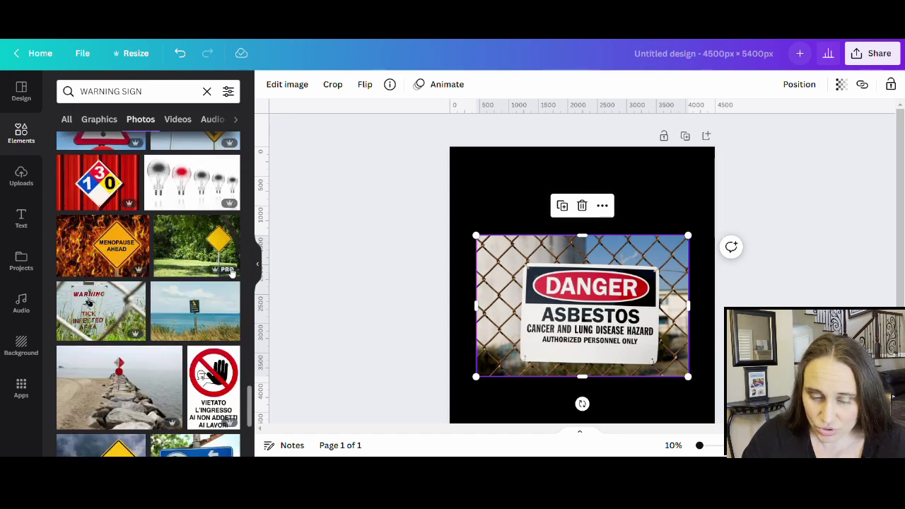
scroll(132, 281, down, 5)
scroll(133, 281, down, 2)
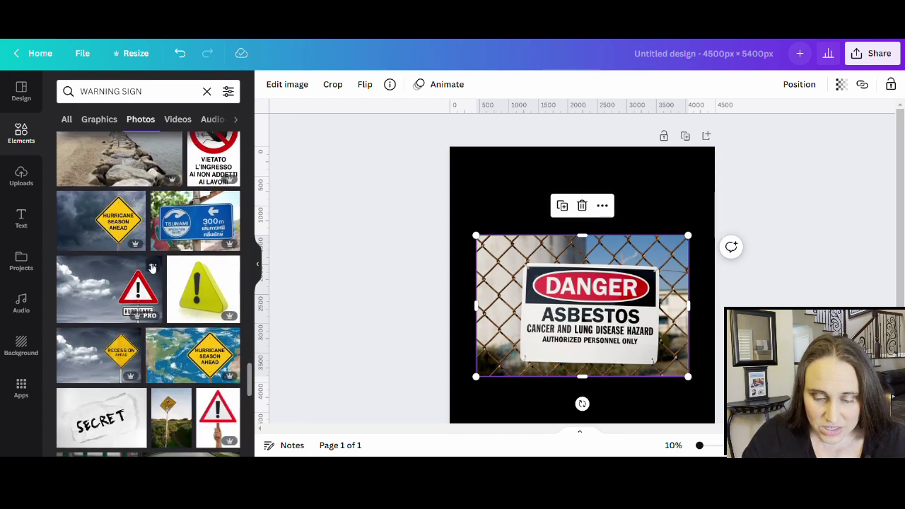
scroll(156, 268, down, 5)
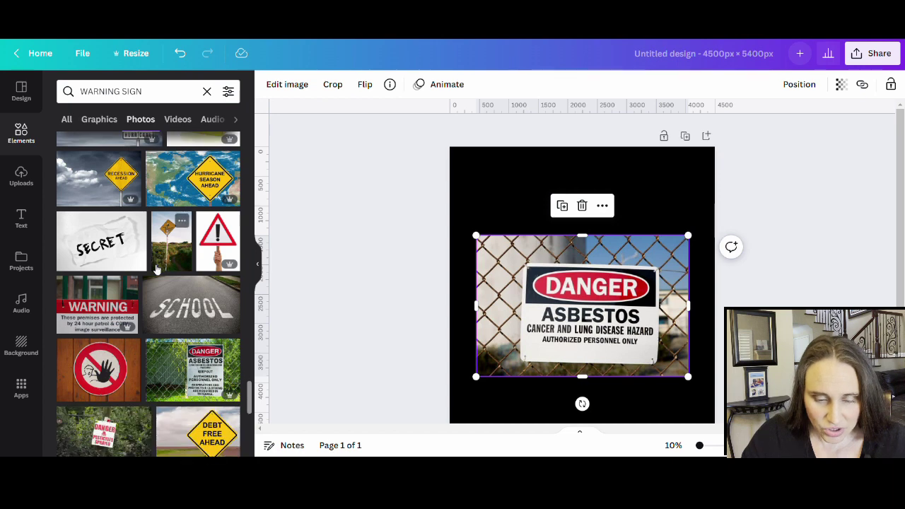
scroll(157, 269, down, 7)
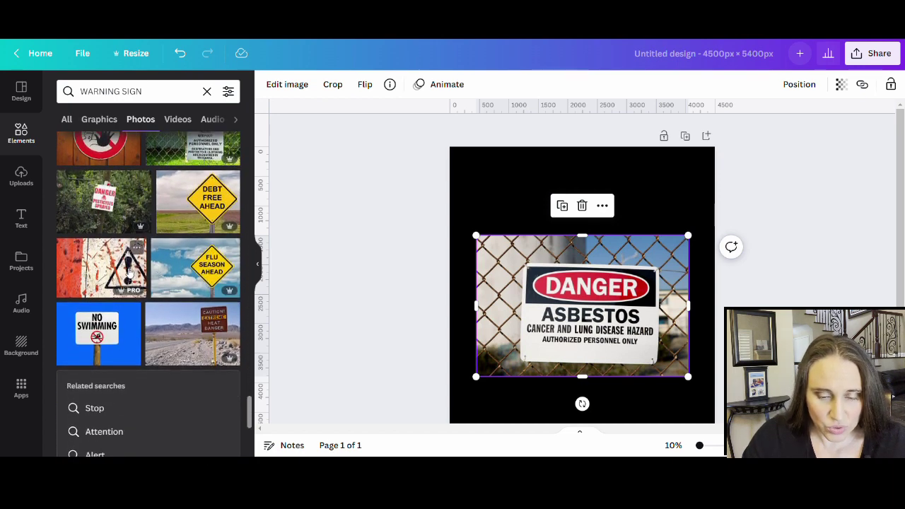
scroll(116, 271, down, 9)
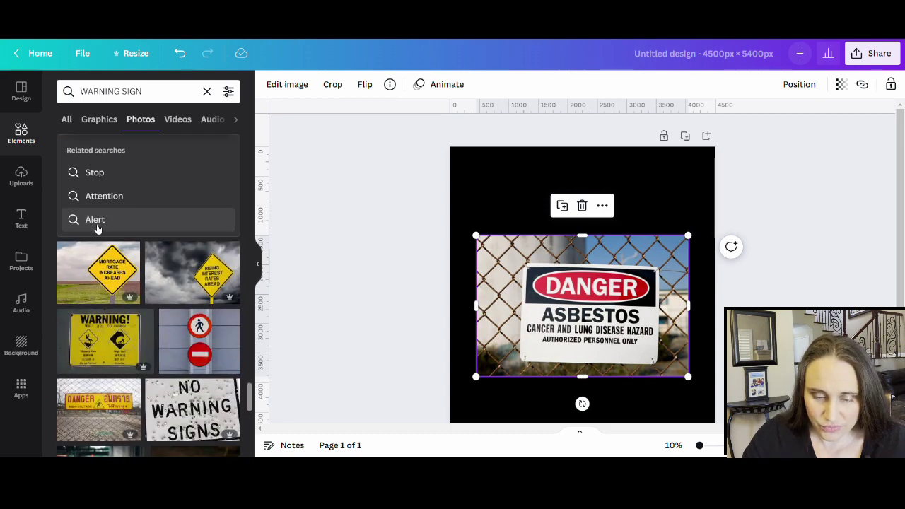
scroll(132, 276, down, 7)
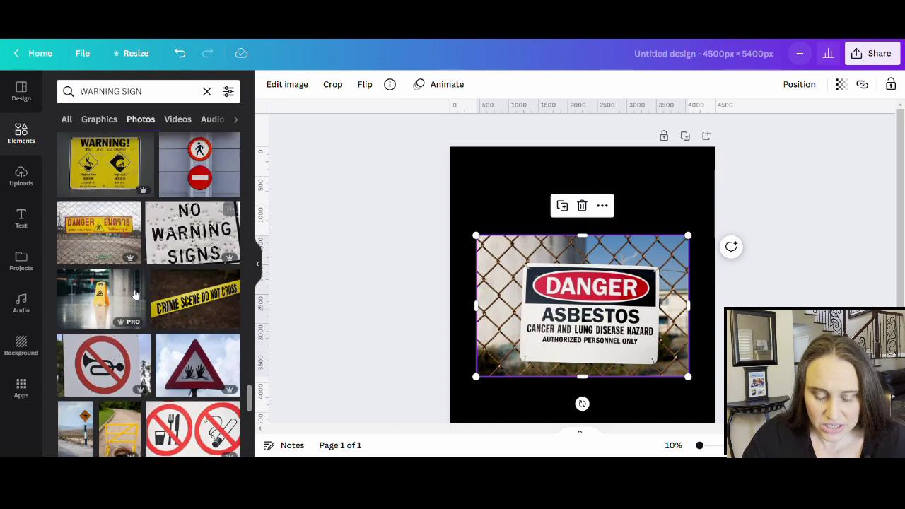
scroll(128, 276, down, 9)
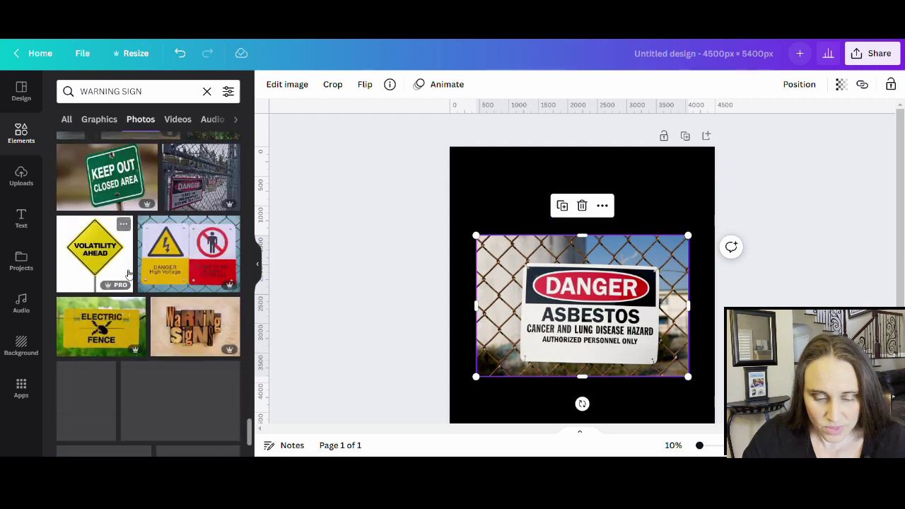
scroll(128, 273, down, 7)
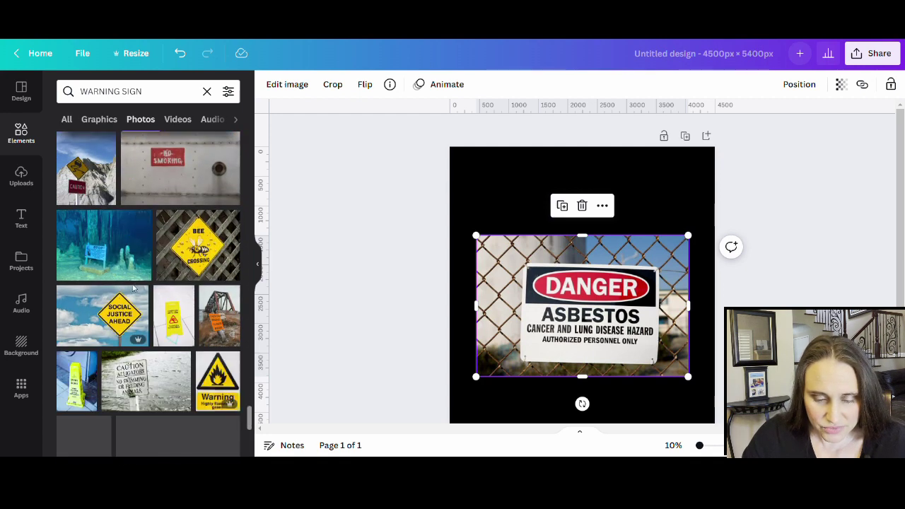
scroll(132, 287, down, 7)
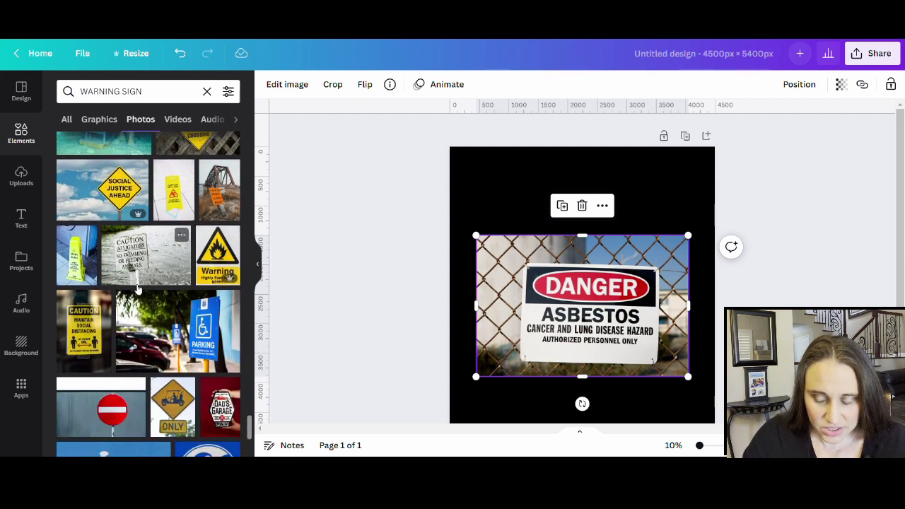
scroll(138, 293, down, 6)
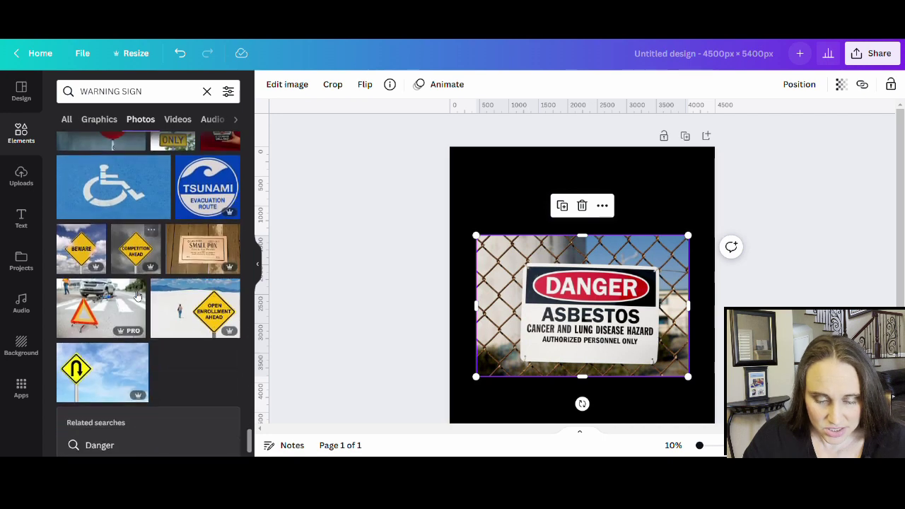
scroll(138, 297, down, 7)
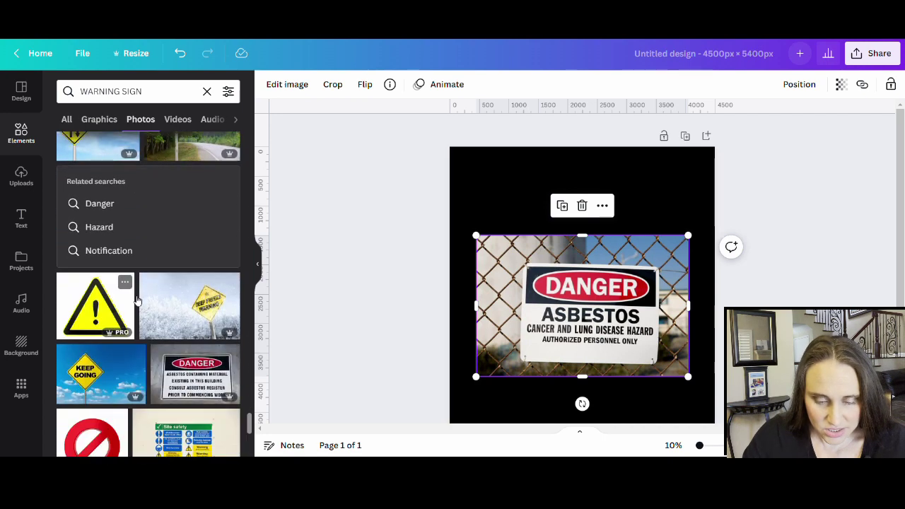
Step: Add the "DANGER Asbestos Containing Material" sign photo to the page and move it up, partly overlapping the fence sign photo
scroll(138, 300, down, 2)
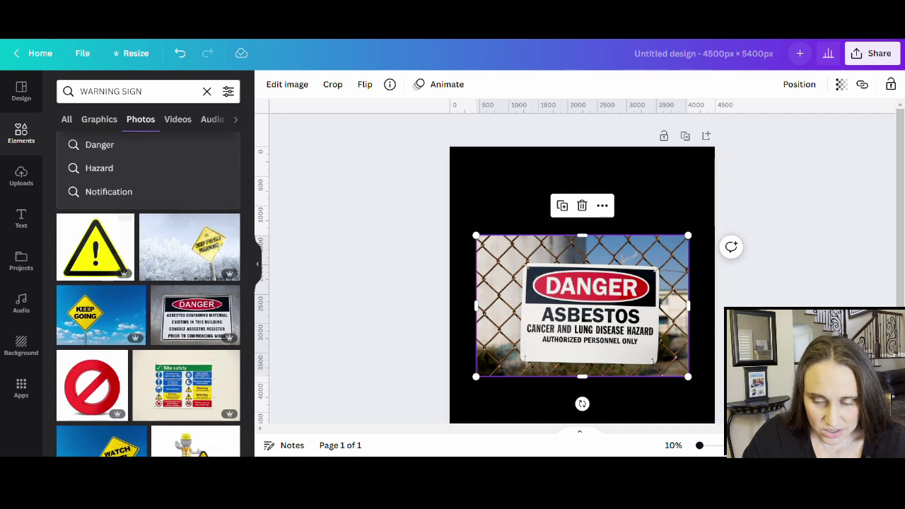
click(201, 322)
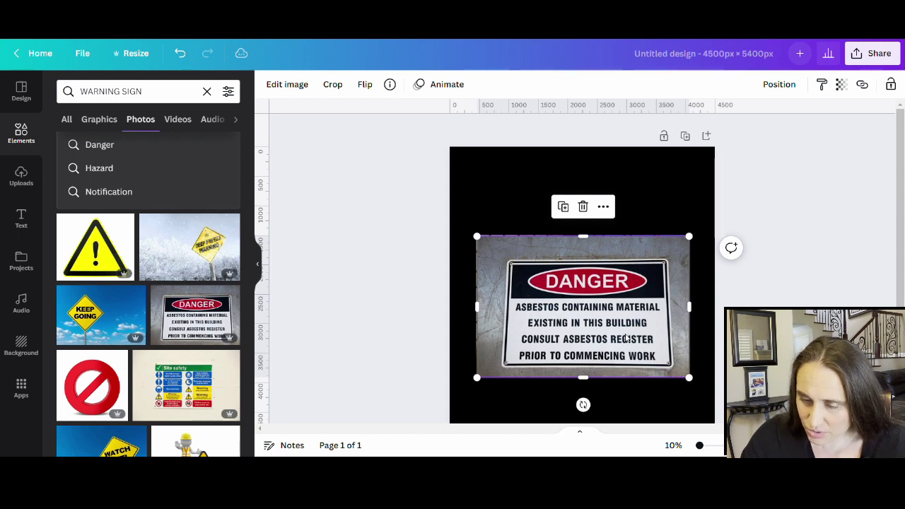
drag(626, 337, 625, 234)
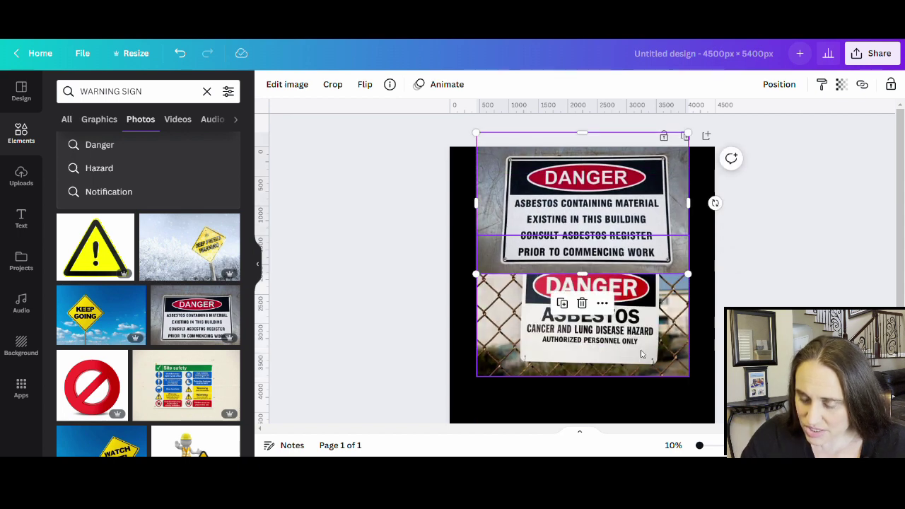
Step: Look through more of the warning sign photos for further sign styles, wording and layouts to use as reference
scroll(212, 321, down, 5)
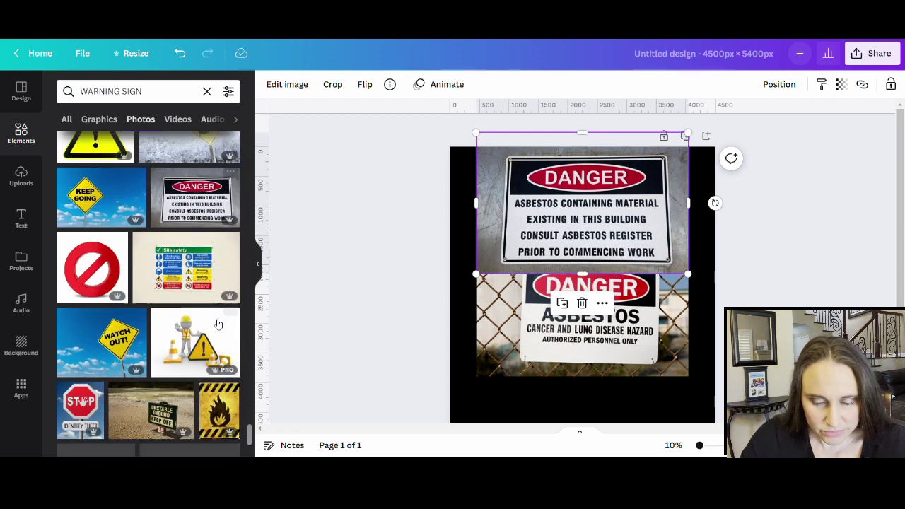
scroll(198, 318, down, 5)
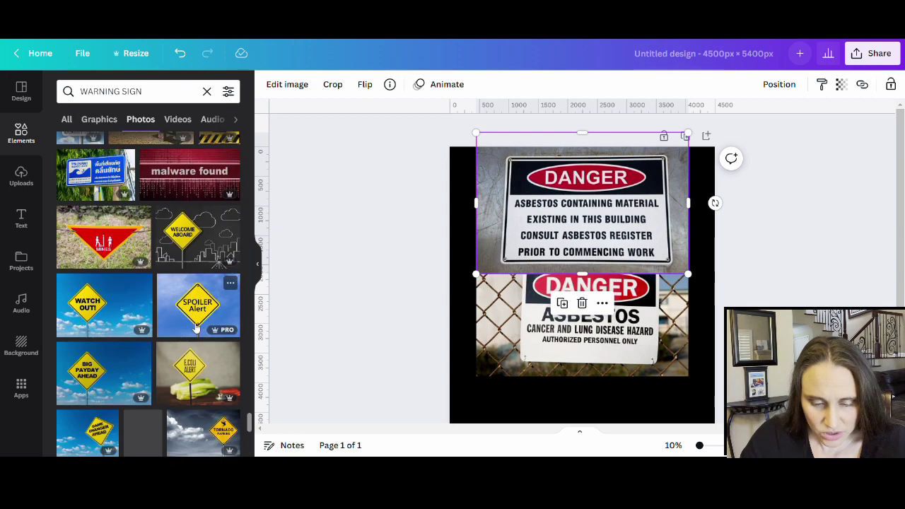
scroll(186, 339, down, 1)
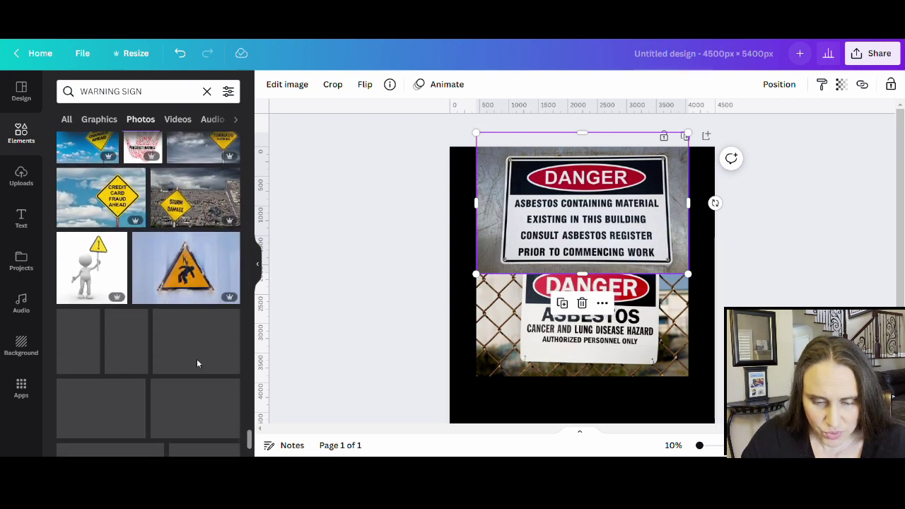
scroll(176, 332, down, 5)
scroll(162, 325, down, 3)
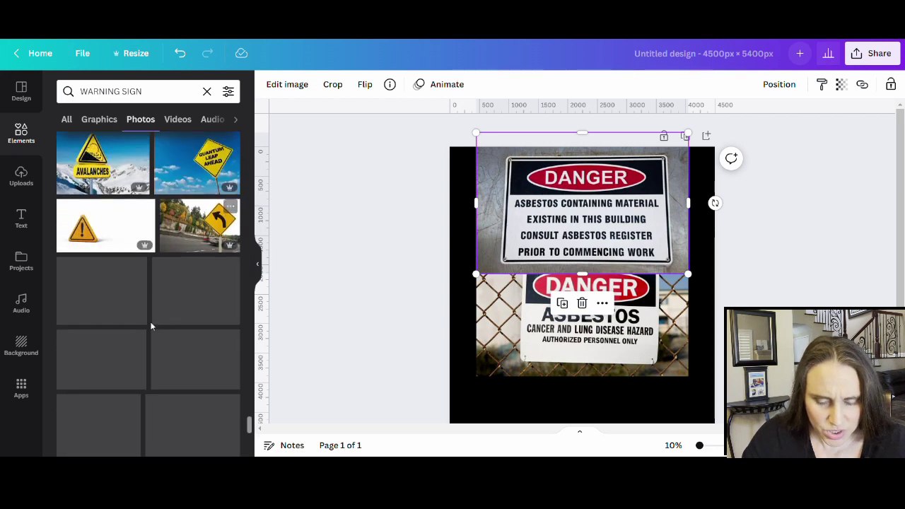
scroll(148, 346, down, 3)
scroll(151, 351, down, 1)
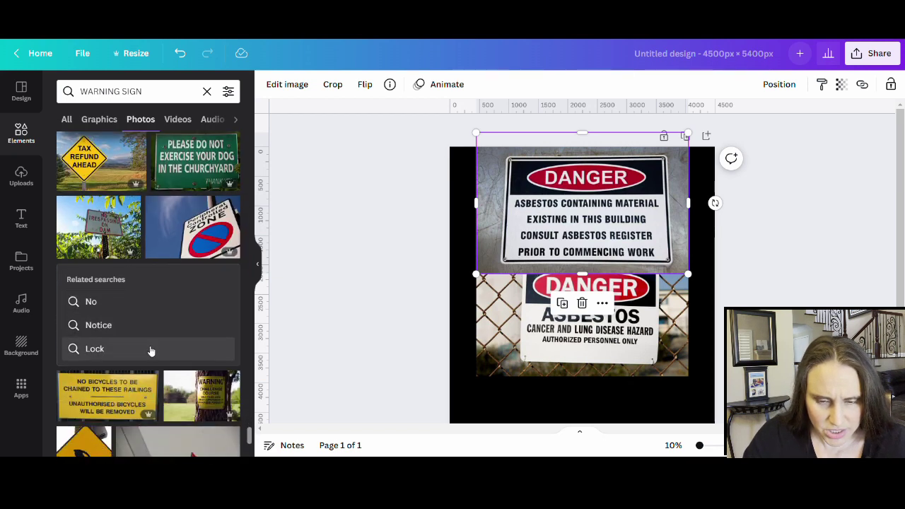
scroll(140, 345, down, 2)
scroll(140, 342, down, 4)
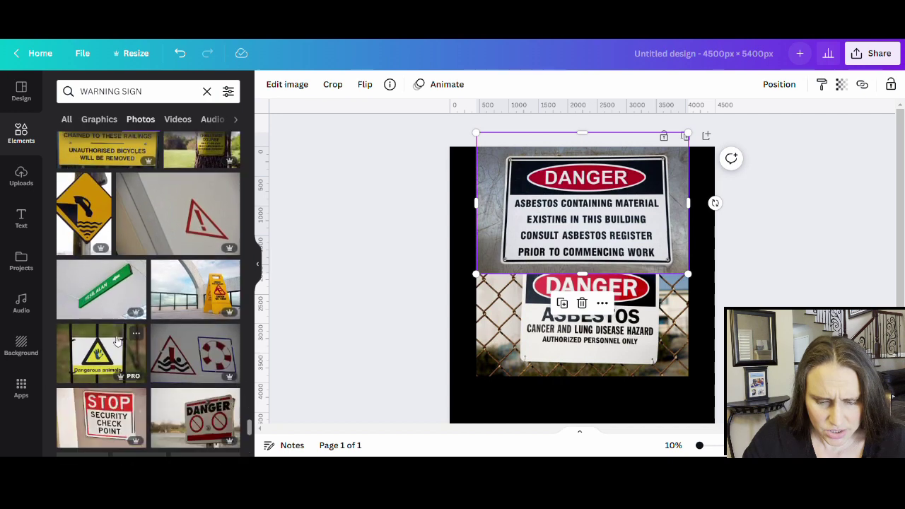
scroll(141, 345, down, 2)
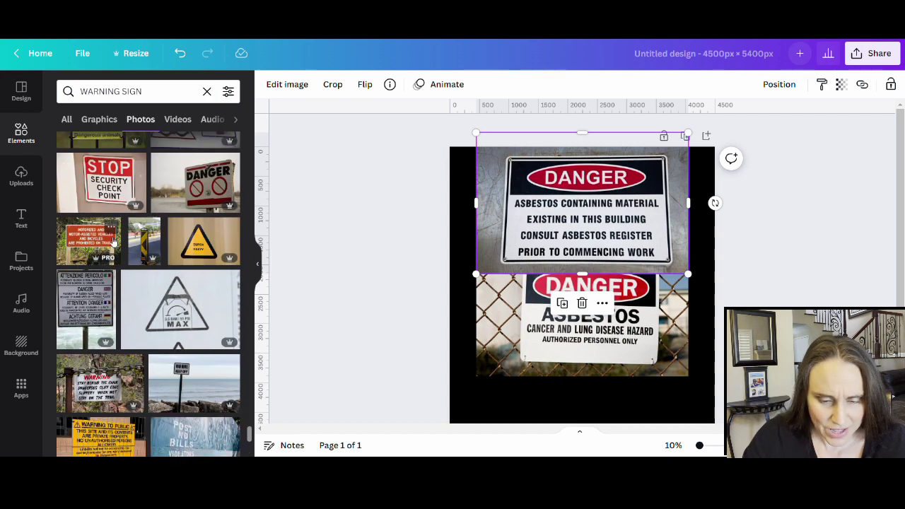
scroll(114, 291, down, 1)
scroll(124, 290, down, 2)
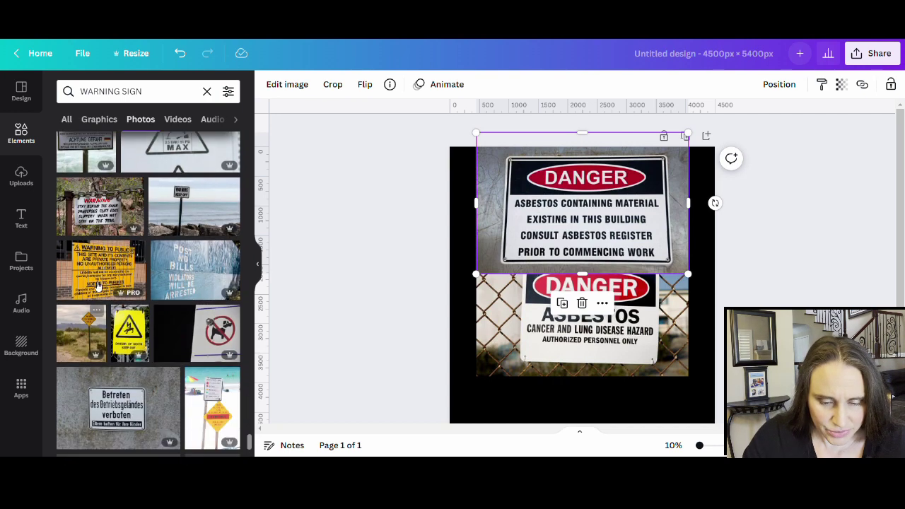
scroll(132, 333, down, 1)
scroll(127, 326, up, 1)
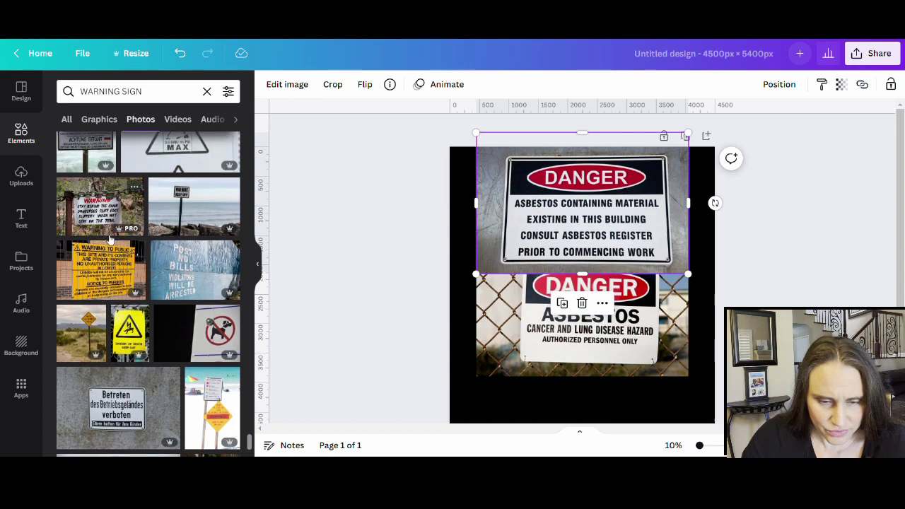
scroll(170, 283, down, 2)
scroll(169, 283, down, 2)
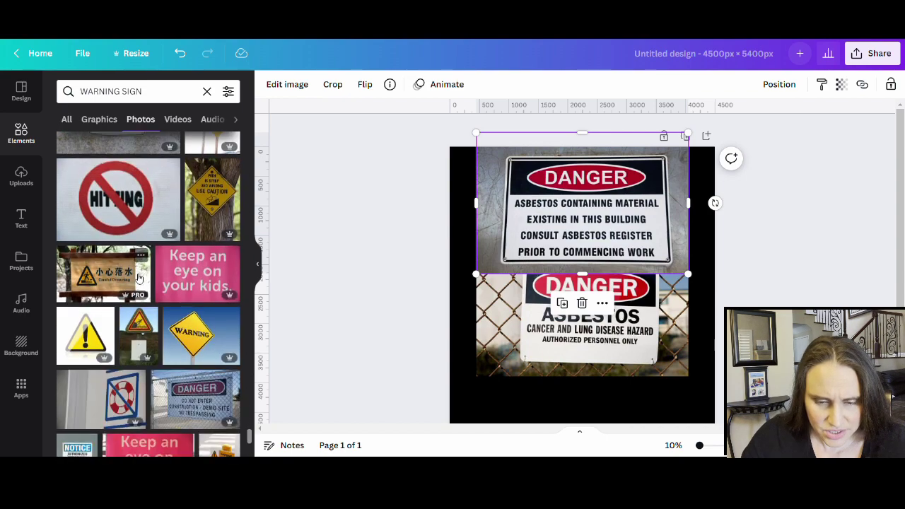
scroll(145, 278, down, 2)
scroll(165, 279, down, 2)
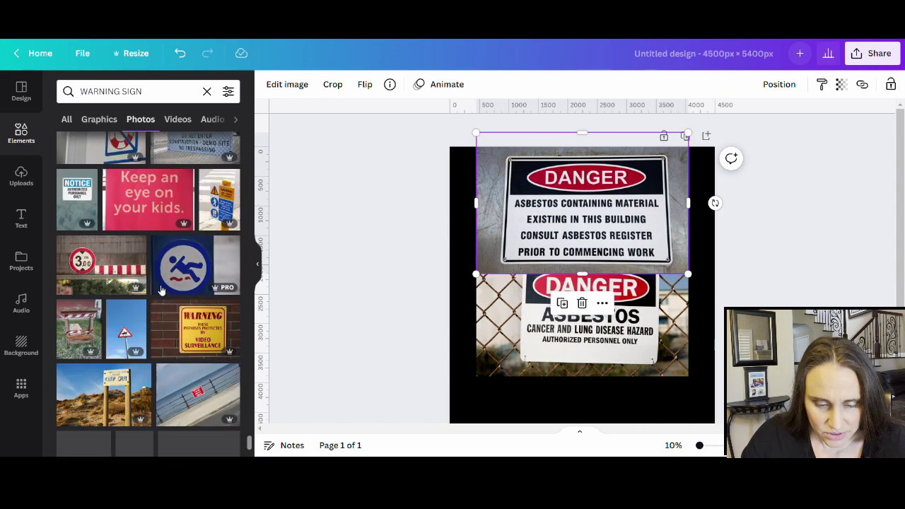
scroll(177, 342, down, 4)
scroll(176, 345, down, 3)
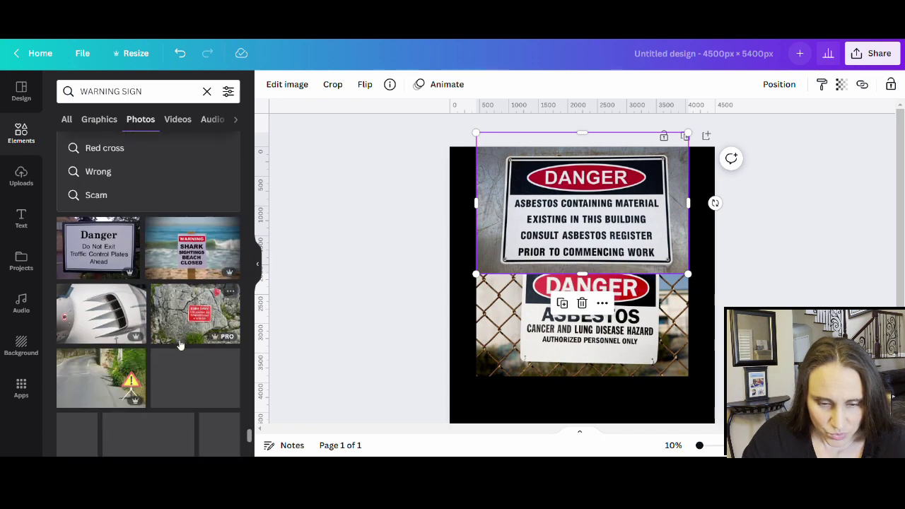
scroll(172, 350, down, 3)
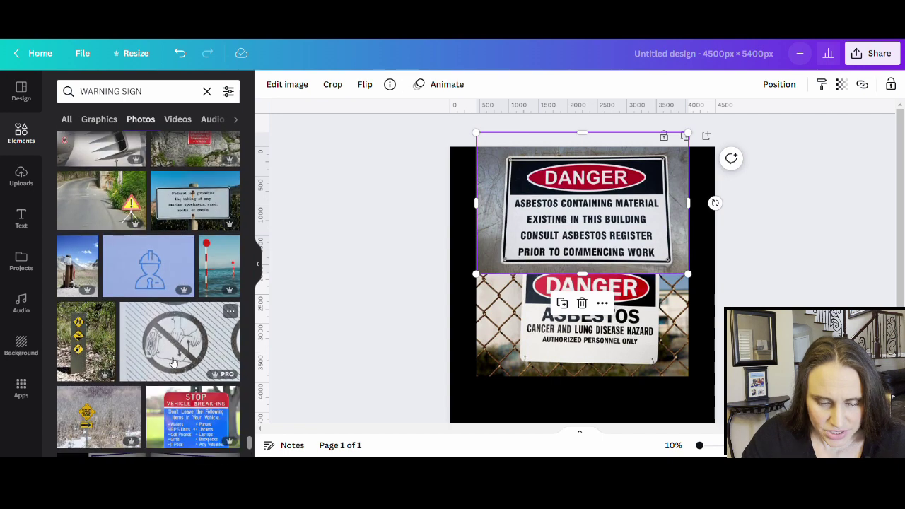
scroll(169, 359, down, 4)
scroll(168, 359, down, 6)
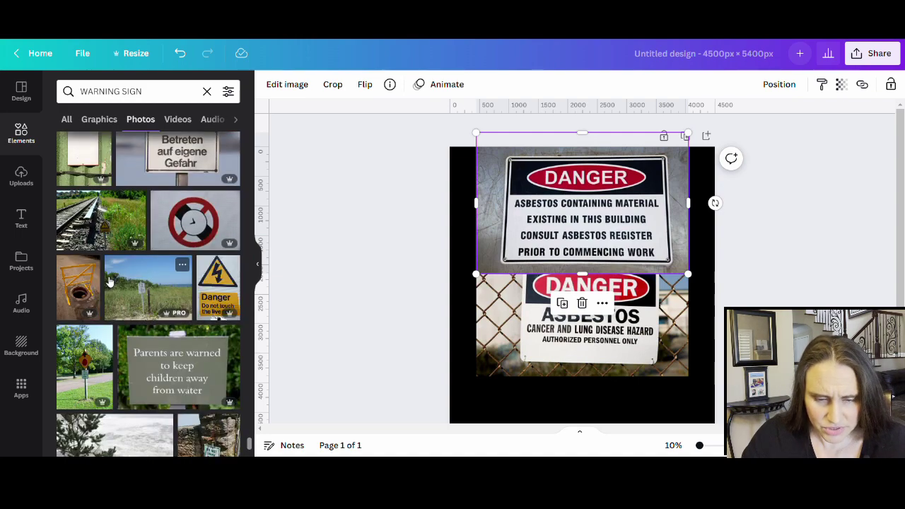
scroll(99, 284, down, 8)
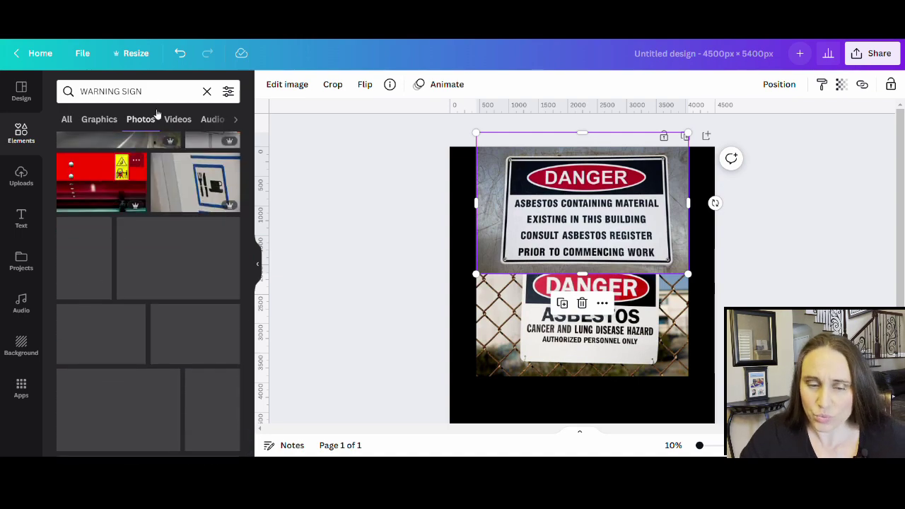
scroll(171, 209, down, 3)
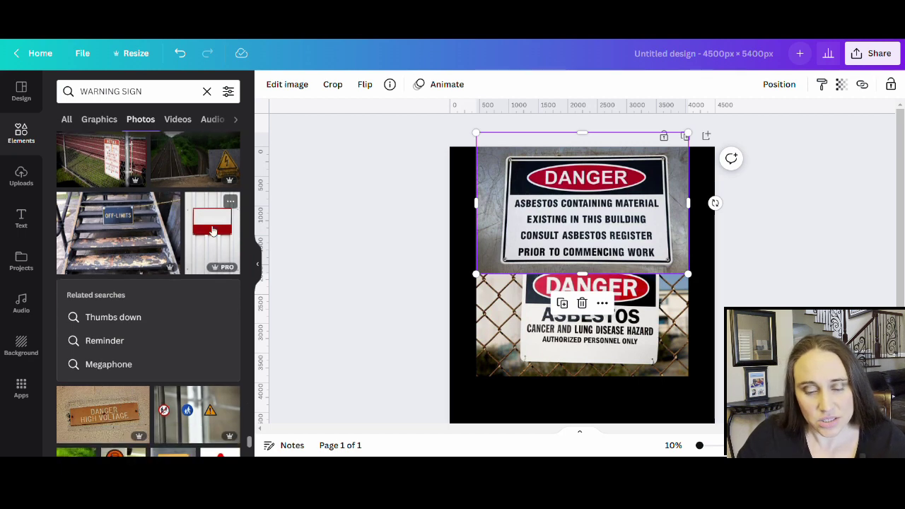
Step: Finish looking through the "WARNING SIGN" photos, then broaden the photo search to "SIGN"
scroll(212, 240, down, 10)
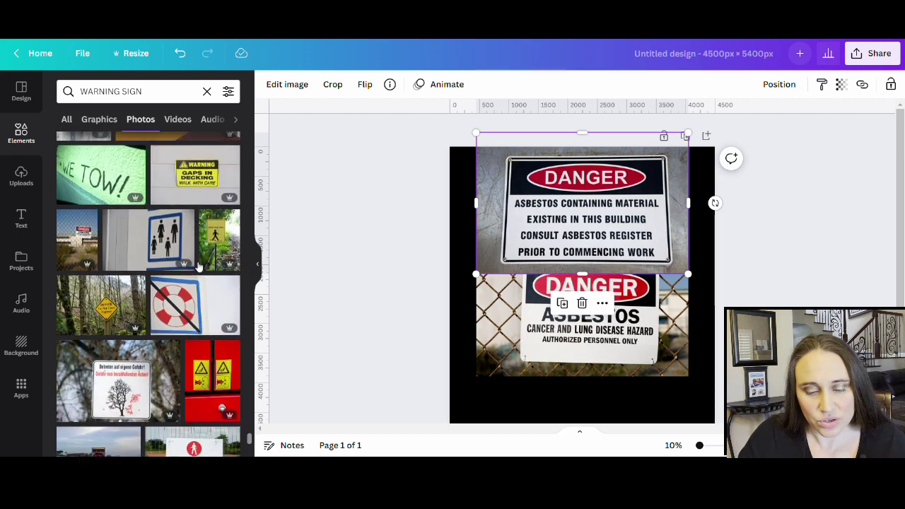
scroll(198, 265, down, 2)
click(125, 93)
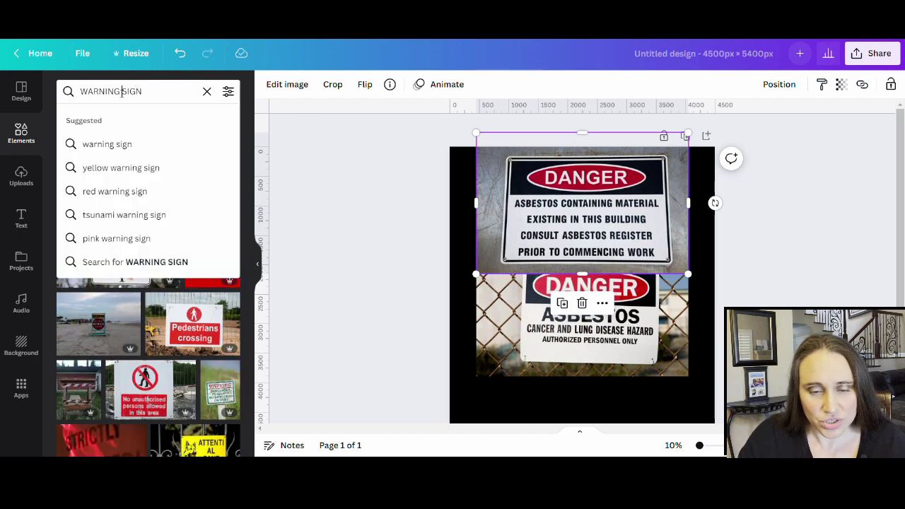
drag(122, 92, 6, 90)
key(BackSpace)
key(Return)
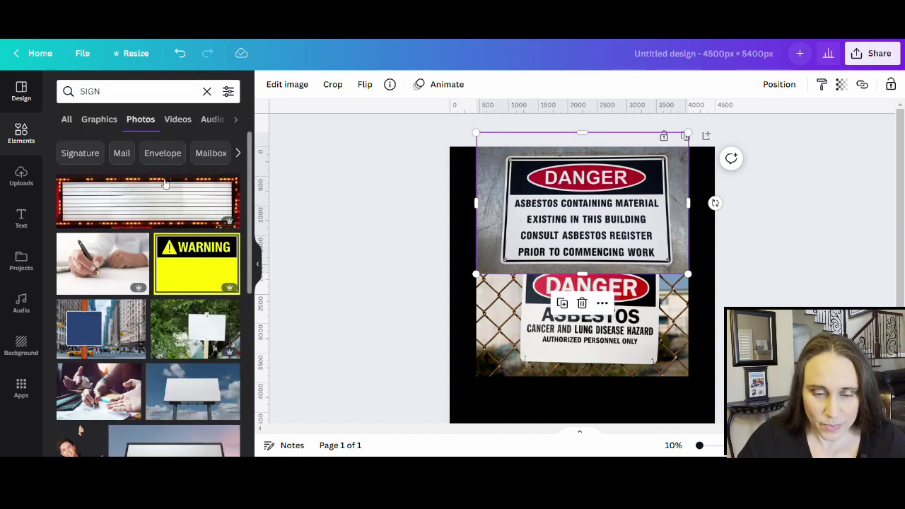
Step: Look through the "SIGN" photos for real sign shapes and layouts that could serve as reference for the design
scroll(150, 210, down, 8)
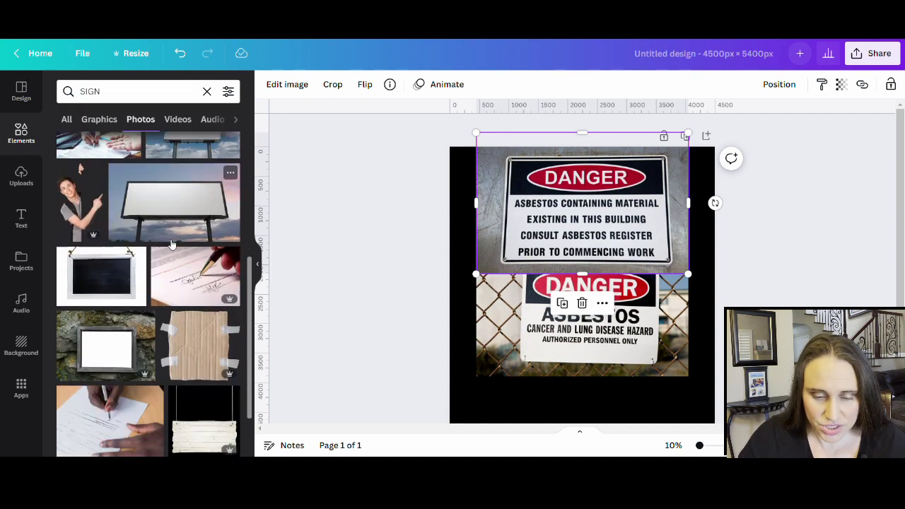
scroll(166, 230, down, 8)
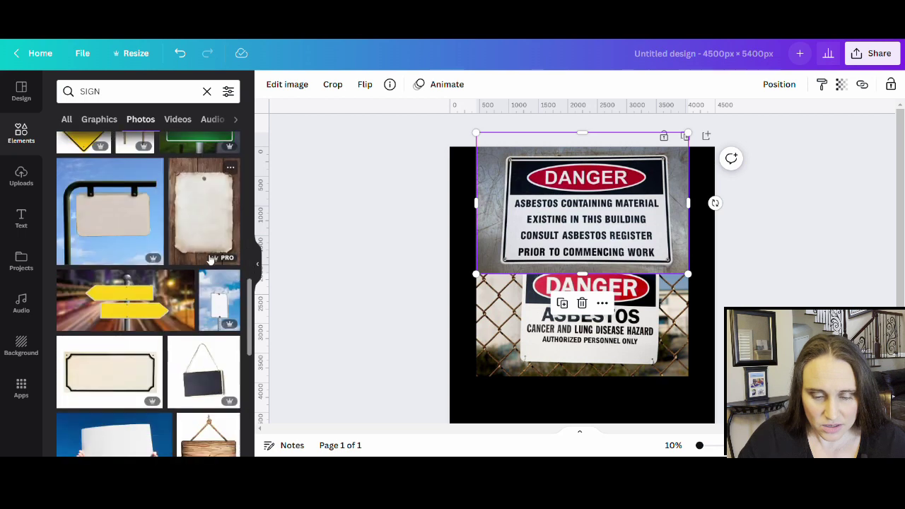
scroll(142, 202, up, 3)
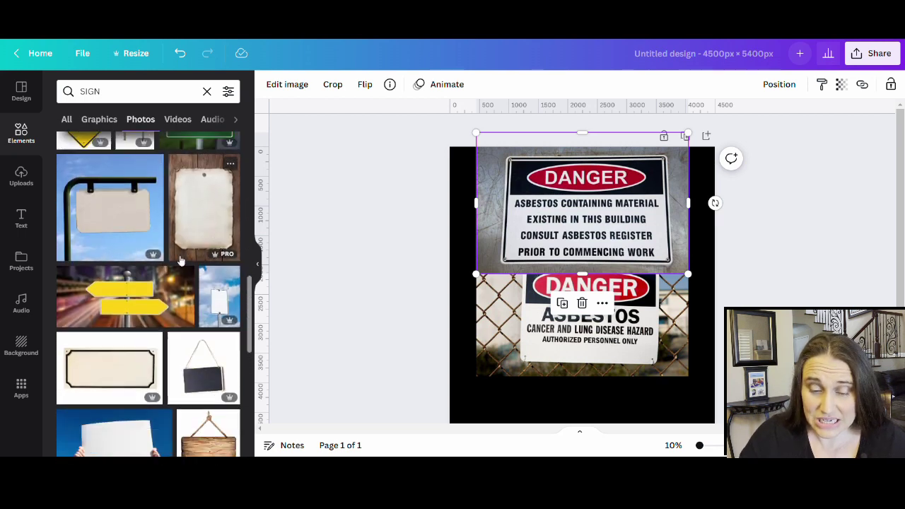
scroll(170, 296, down, 2)
scroll(124, 333, down, 5)
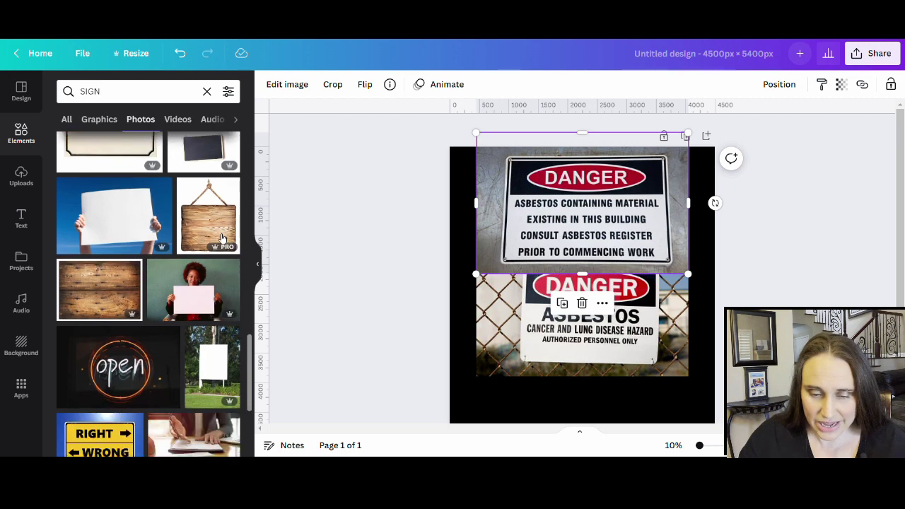
scroll(131, 337, down, 5)
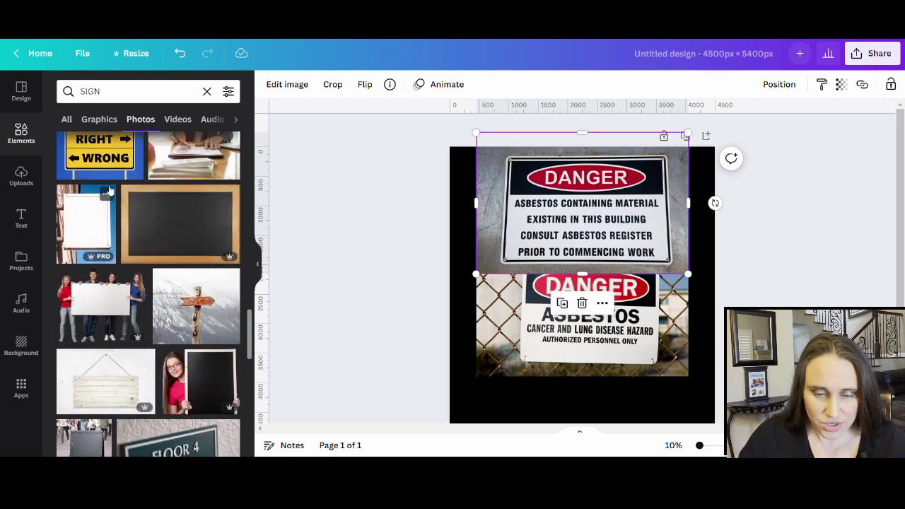
scroll(151, 350, down, 5)
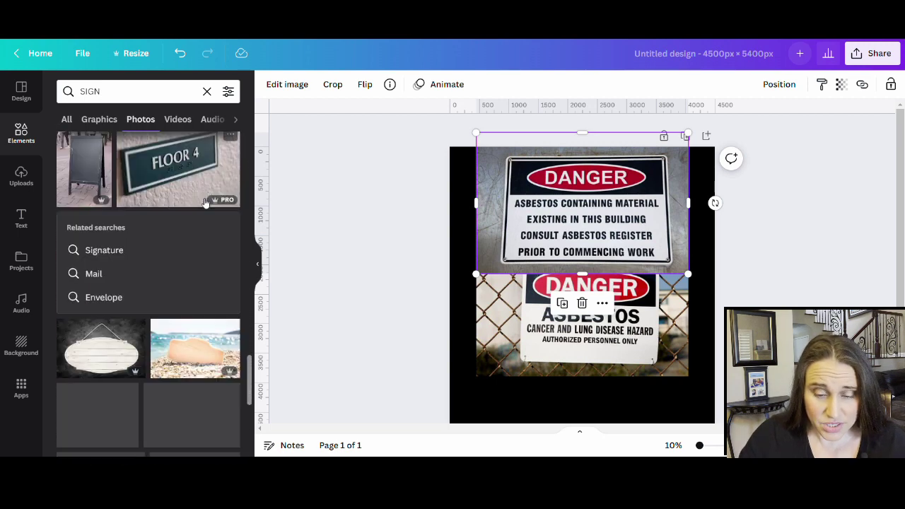
scroll(121, 242, down, 5)
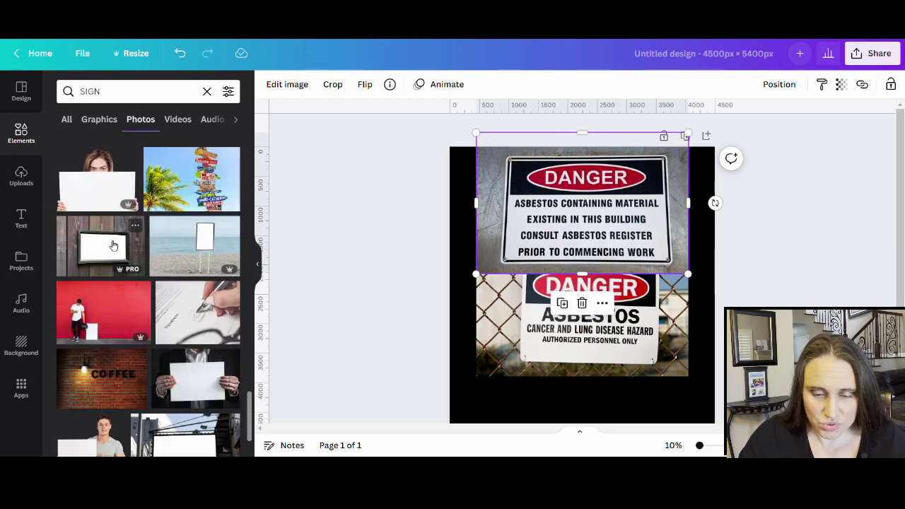
scroll(191, 269, down, 8)
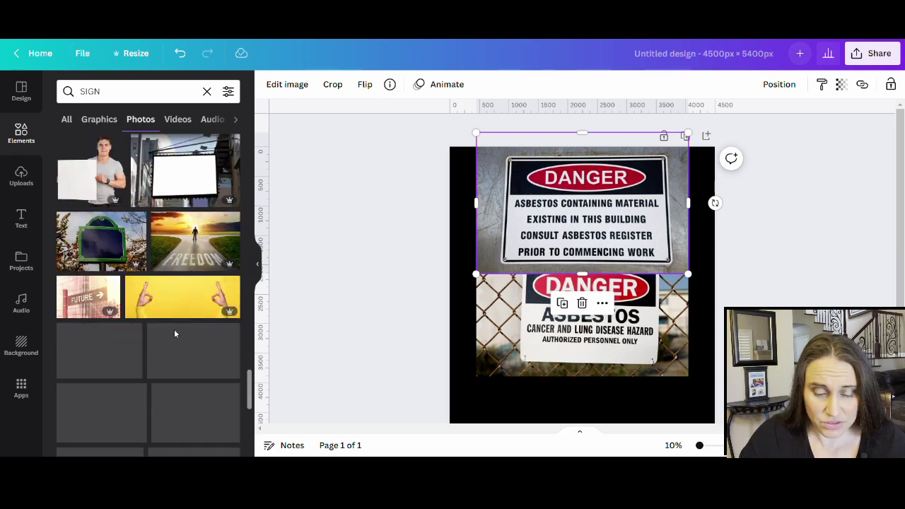
Step: Show the graphics for "SIGN" and look through them for sign shapes, borders and warning symbols that suit a danger sign design
click(99, 120)
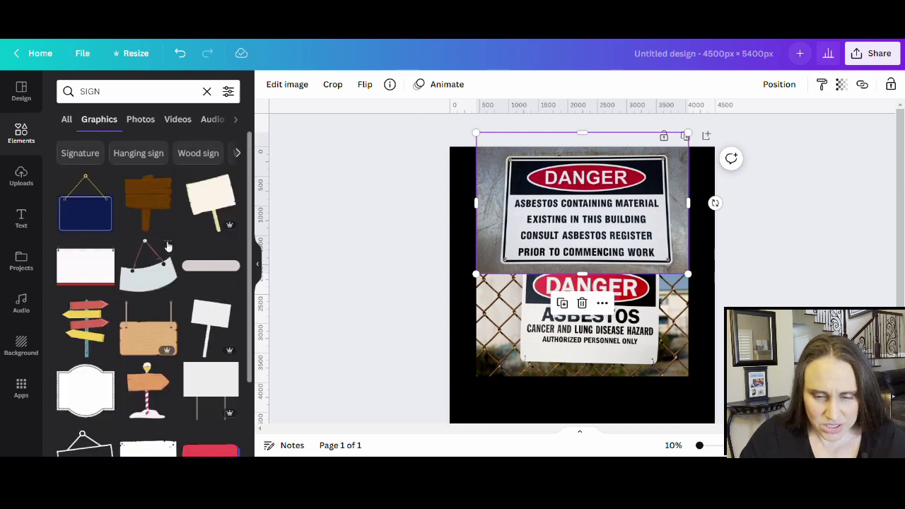
scroll(111, 216, down, 1)
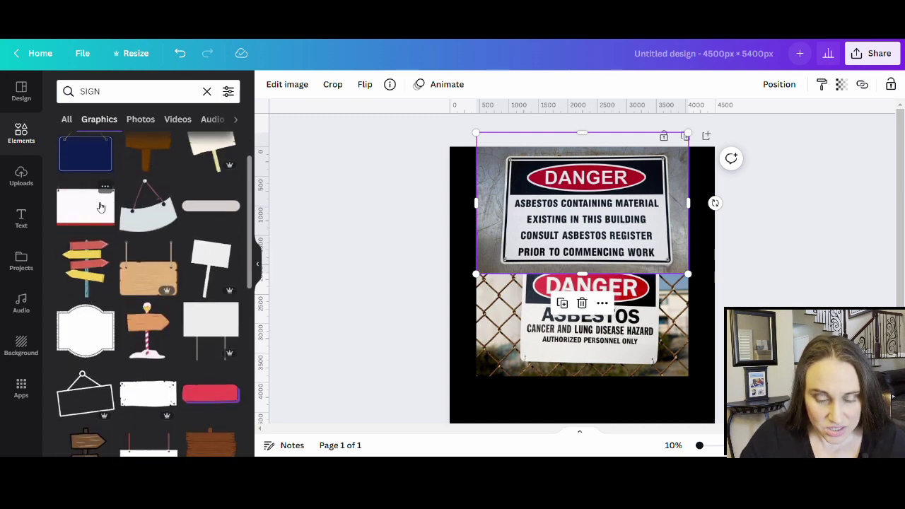
scroll(149, 283, down, 3)
scroll(178, 313, down, 2)
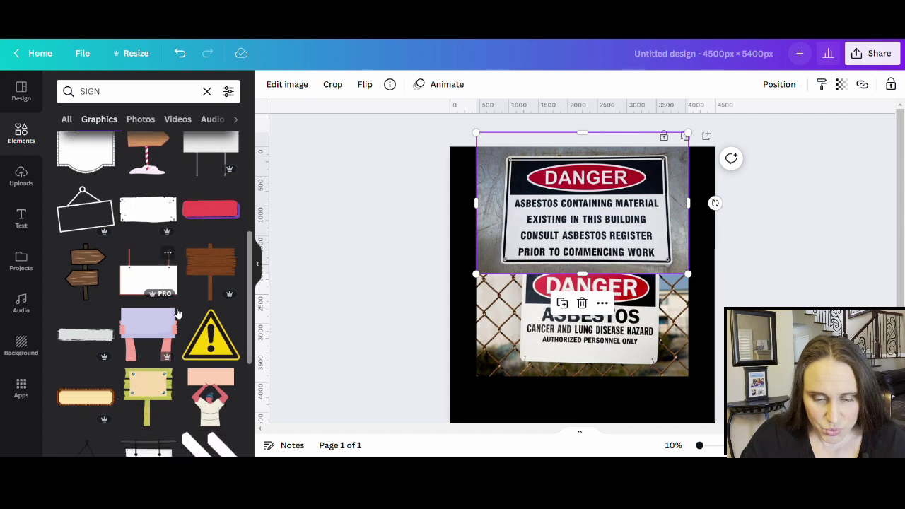
scroll(177, 316, down, 2)
scroll(177, 318, down, 4)
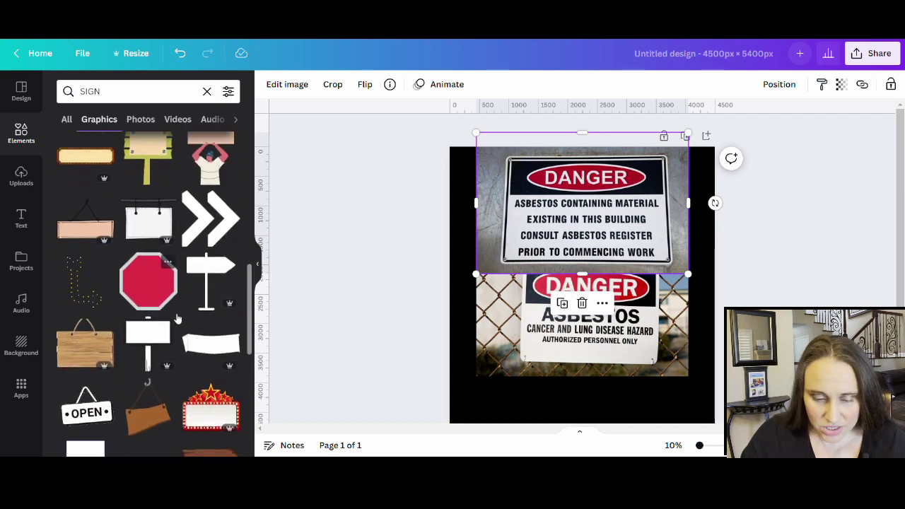
scroll(174, 319, down, 1)
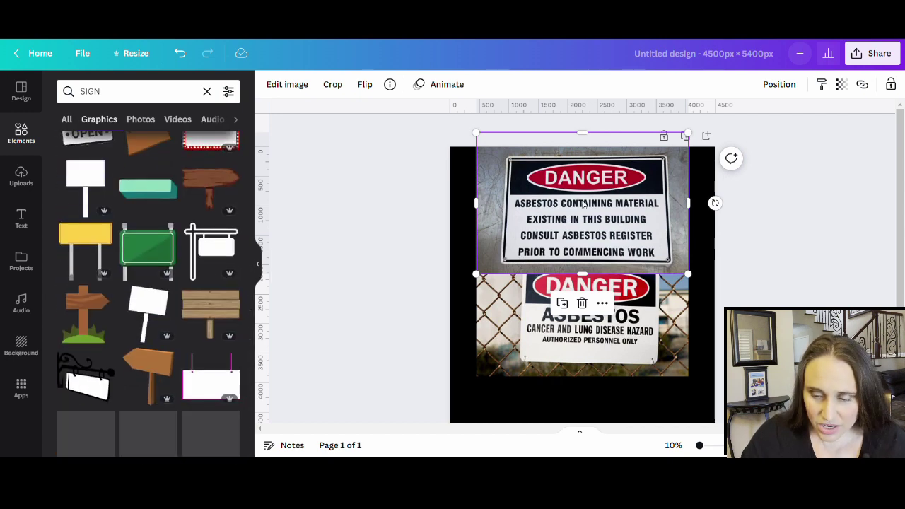
scroll(229, 305, down, 1)
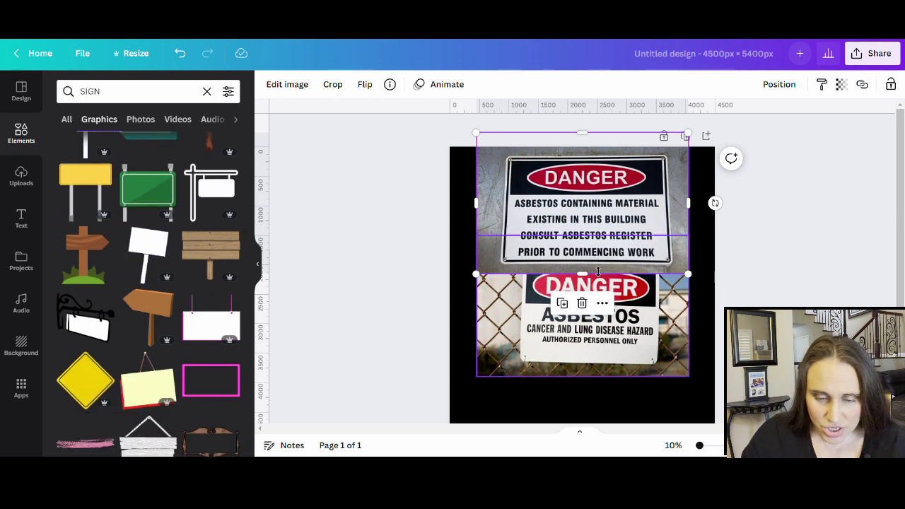
scroll(426, 313, down, 2)
scroll(136, 294, down, 2)
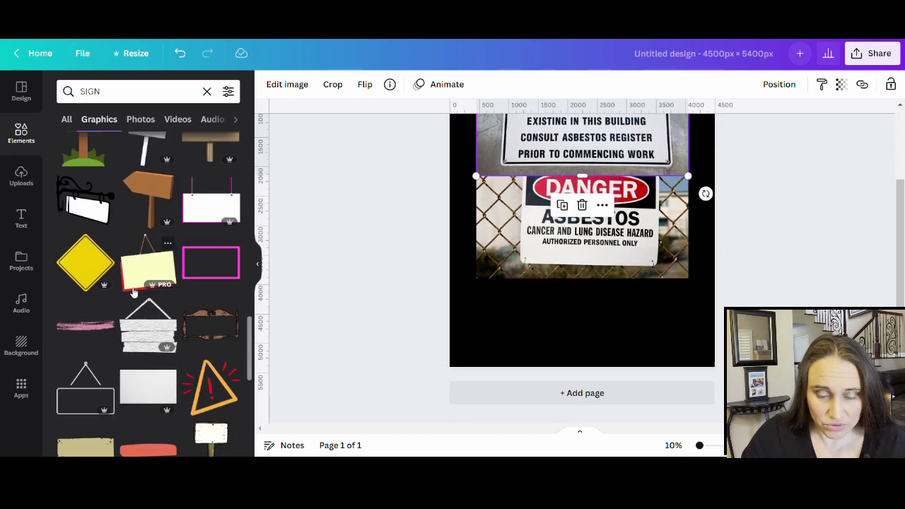
scroll(133, 292, down, 4)
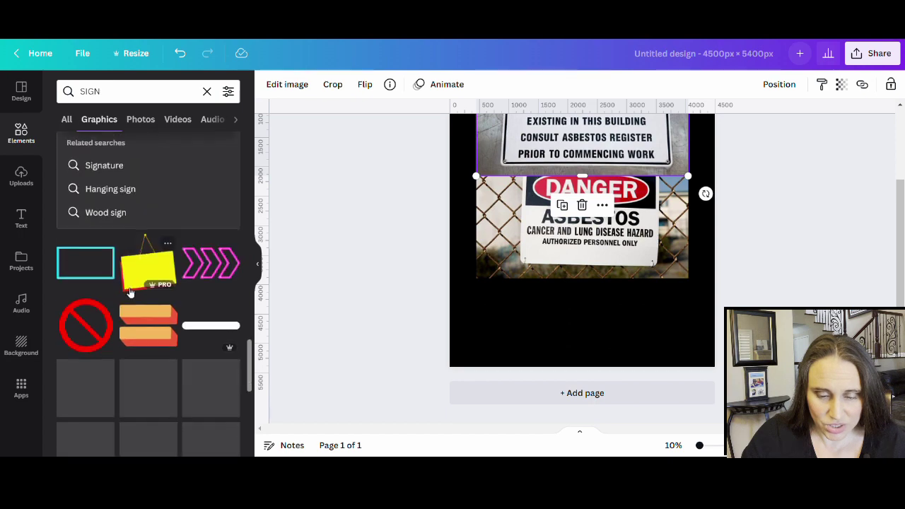
scroll(130, 292, down, 2)
scroll(130, 306, down, 2)
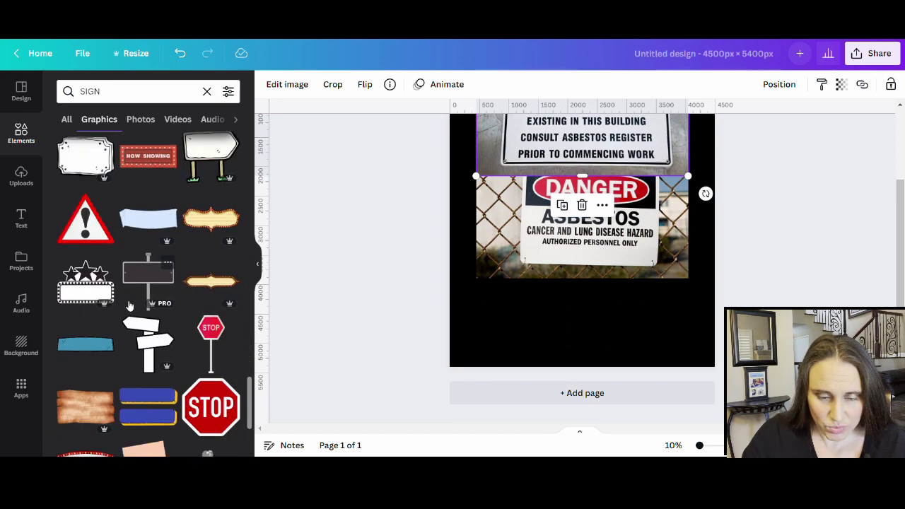
scroll(130, 306, down, 3)
scroll(129, 305, down, 5)
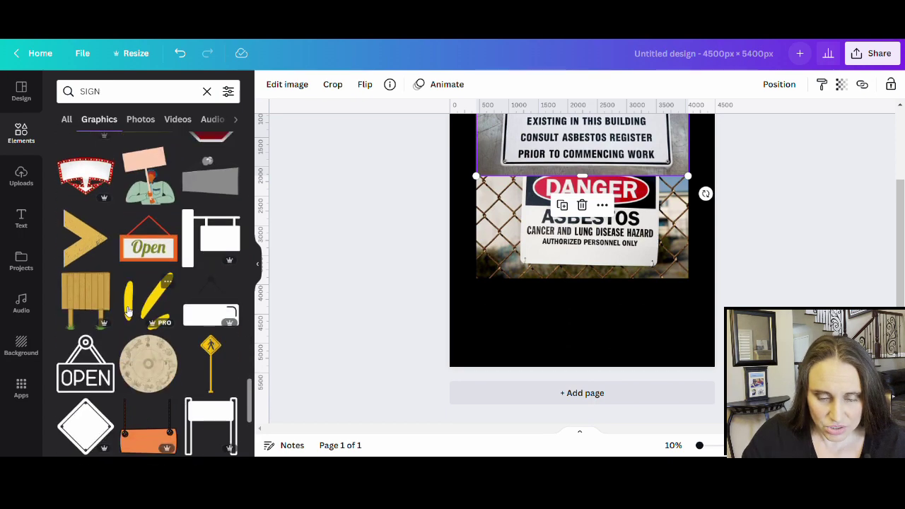
scroll(131, 314, down, 10)
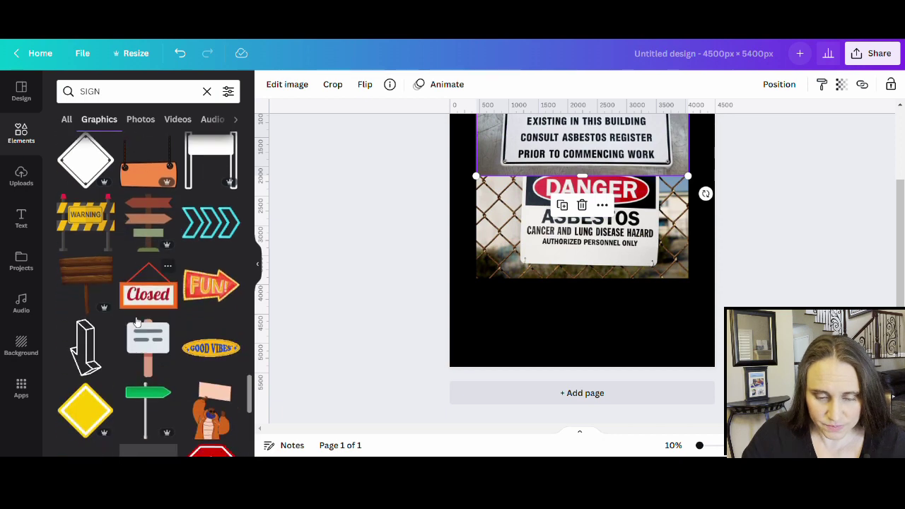
scroll(138, 322, down, 2)
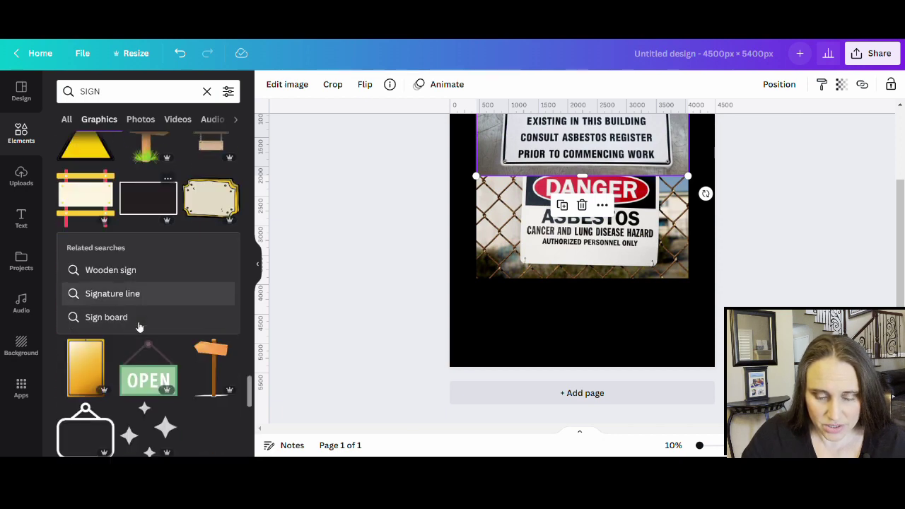
scroll(140, 329, down, 2)
scroll(139, 328, down, 3)
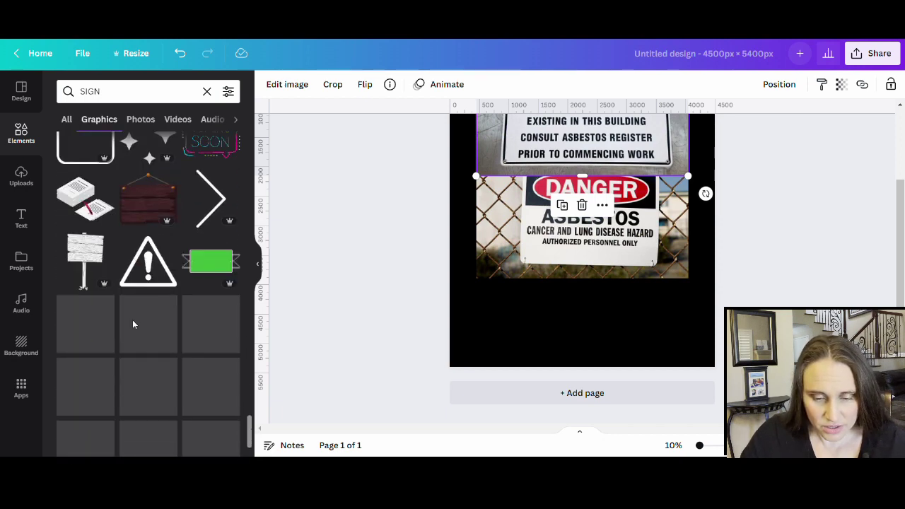
scroll(140, 338, down, 2)
scroll(140, 341, down, 4)
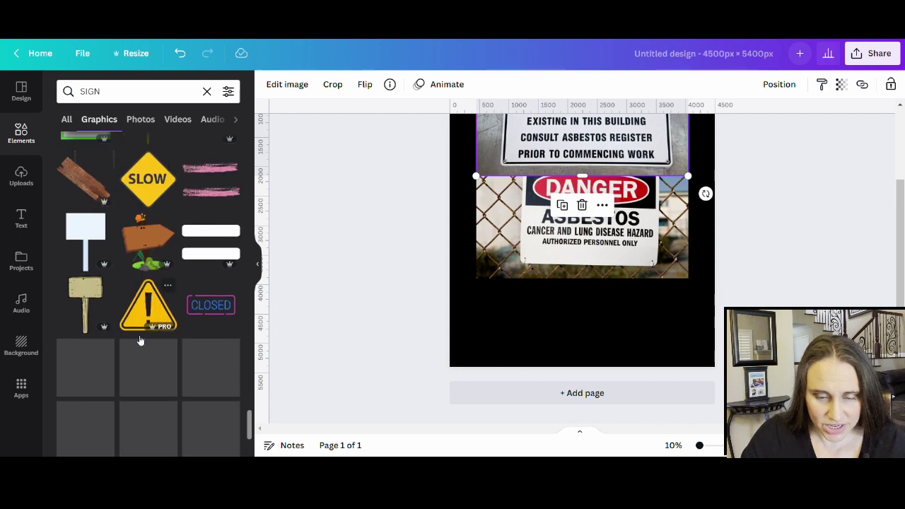
scroll(139, 340, down, 5)
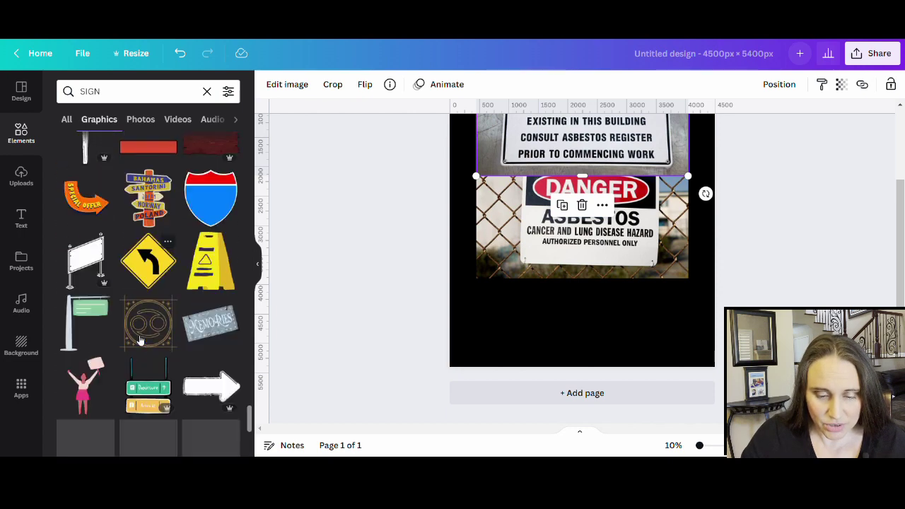
scroll(137, 339, down, 6)
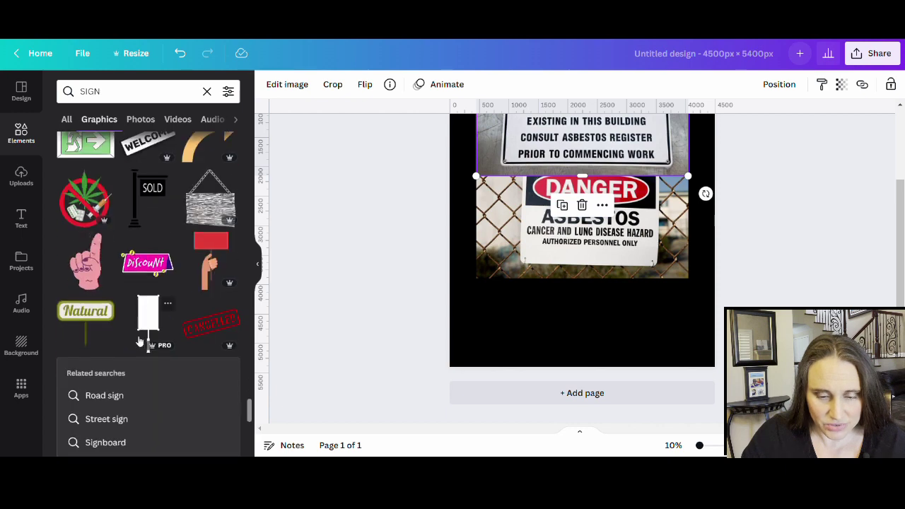
scroll(140, 341, down, 2)
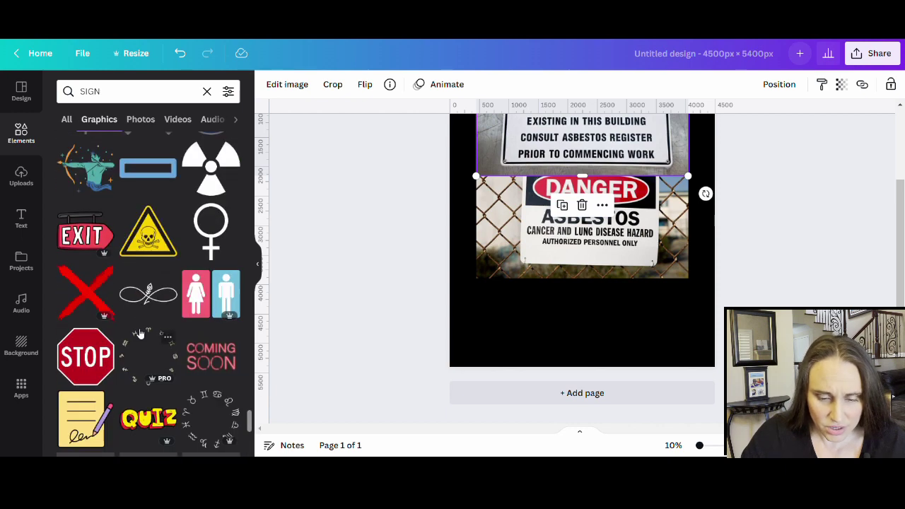
scroll(139, 336, down, 3)
scroll(140, 336, down, 2)
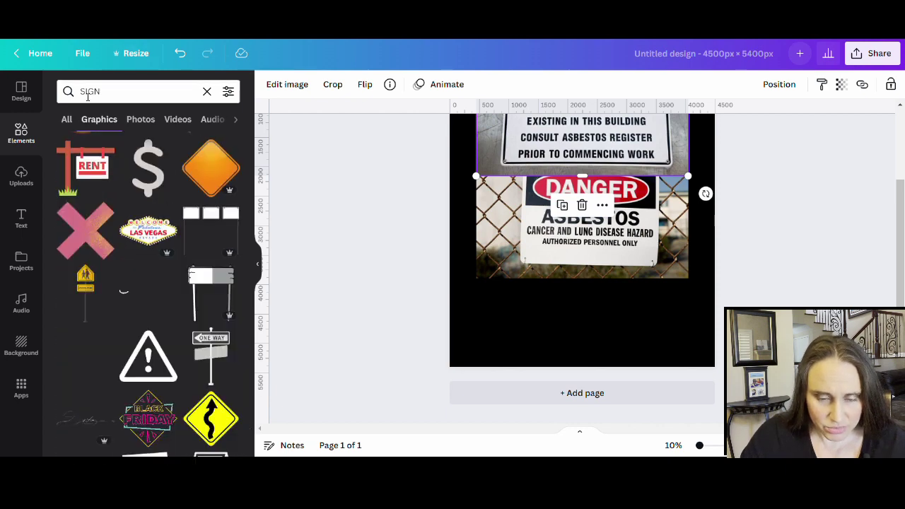
Step: Search for "RUSTED DANGER SIGN" and collapse the element results to give the page more room
click(92, 91)
text(RUSTED DANGER)
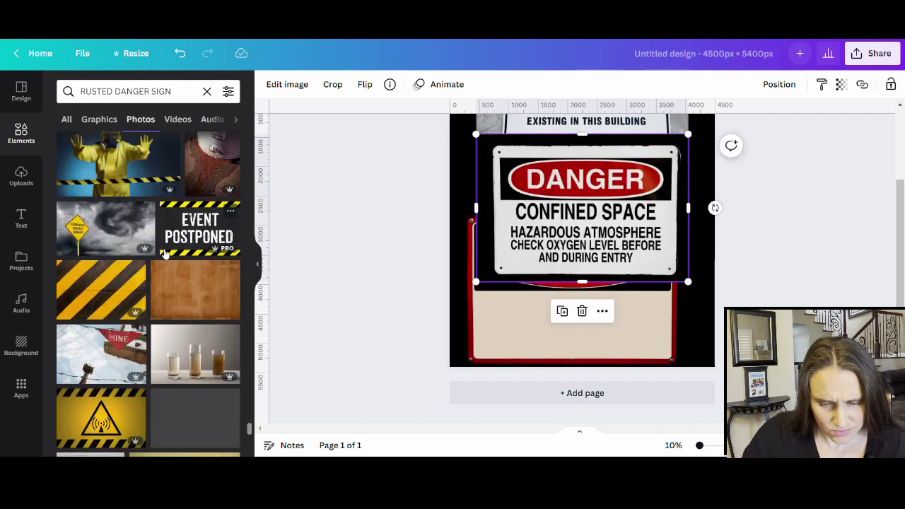
click(258, 265)
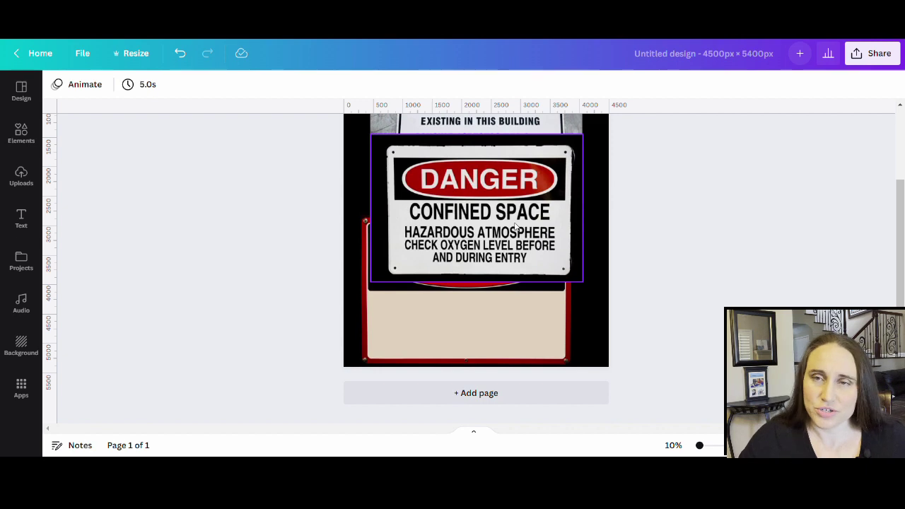
Step: Move the "Asbestos Containing Material" photo off the page and place the "Danger Confined Space" photo centred at the page's upper edge
drag(514, 214, 516, 249)
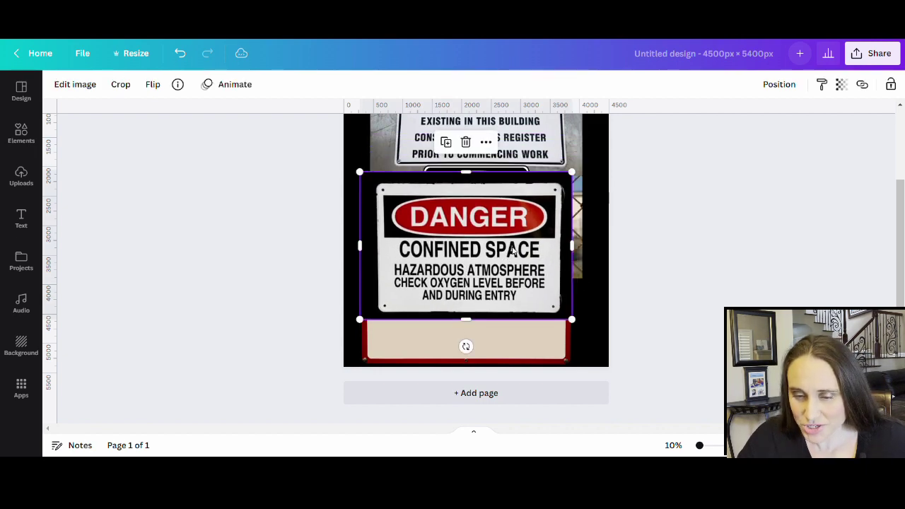
scroll(531, 210, up, 3)
drag(532, 210, 216, 126)
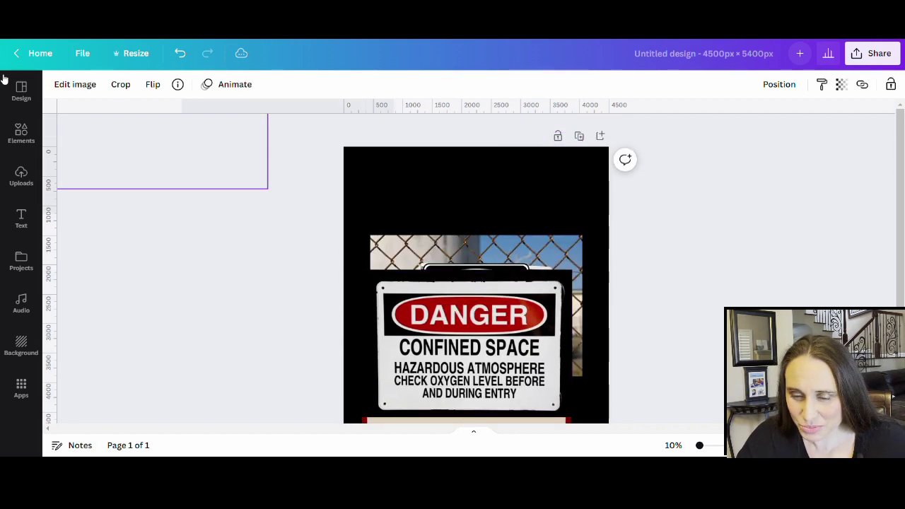
drag(561, 349, 560, 213)
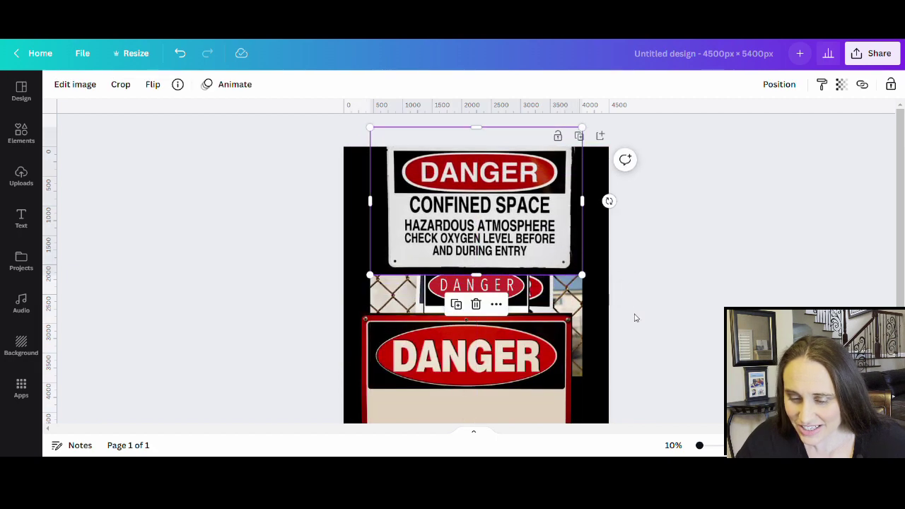
Step: Centre the blank red-bordered "DANGER" sign photo horizontally on the page, just below the "Confined Space" sign photo
scroll(634, 317, down, 2)
click(523, 323)
scroll(587, 319, up, 2)
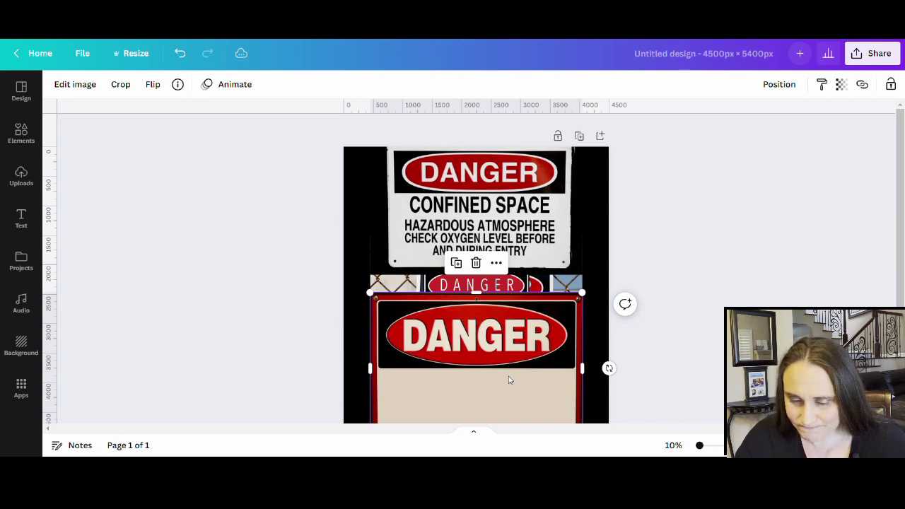
Step: Take the red-bordered "DANGER" sign and the chain-link fence sign photo off the page, moving the small blank "DANGER" sign down between these removals
drag(509, 381, 222, 381)
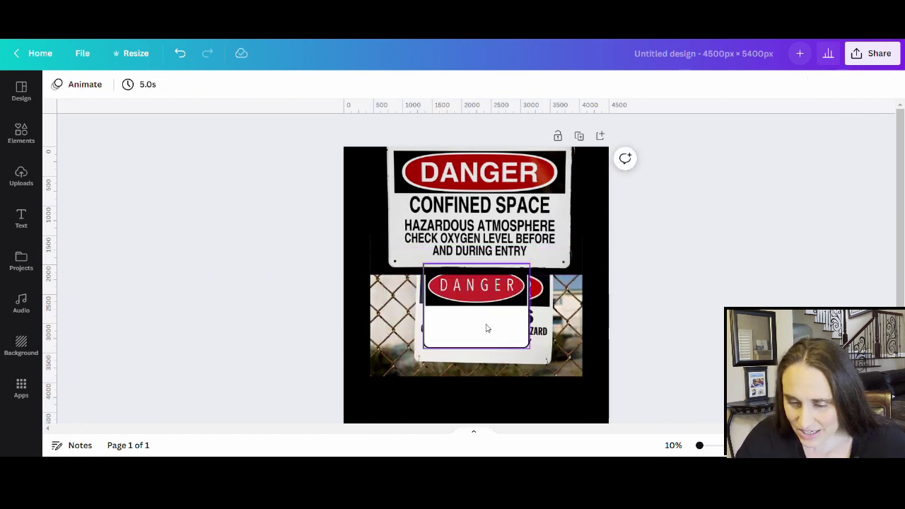
drag(486, 328, 494, 354)
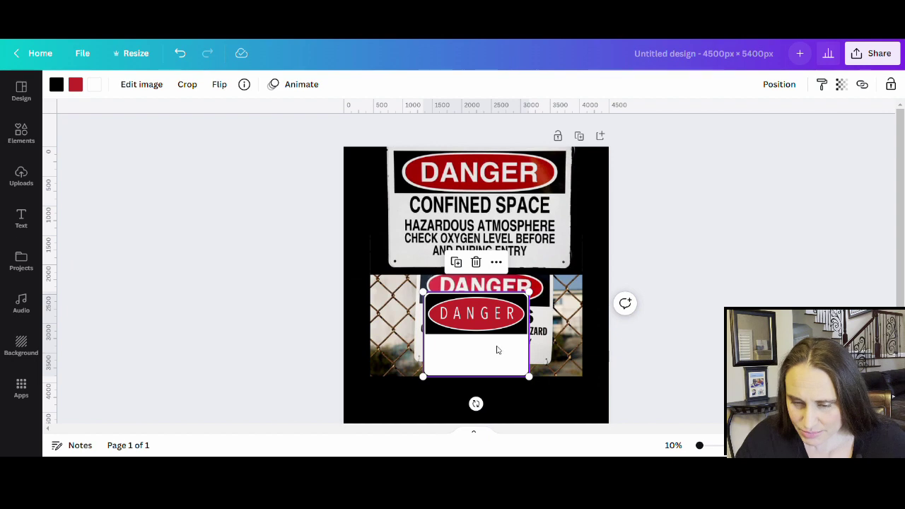
drag(551, 369, 420, 407)
key(Delete)
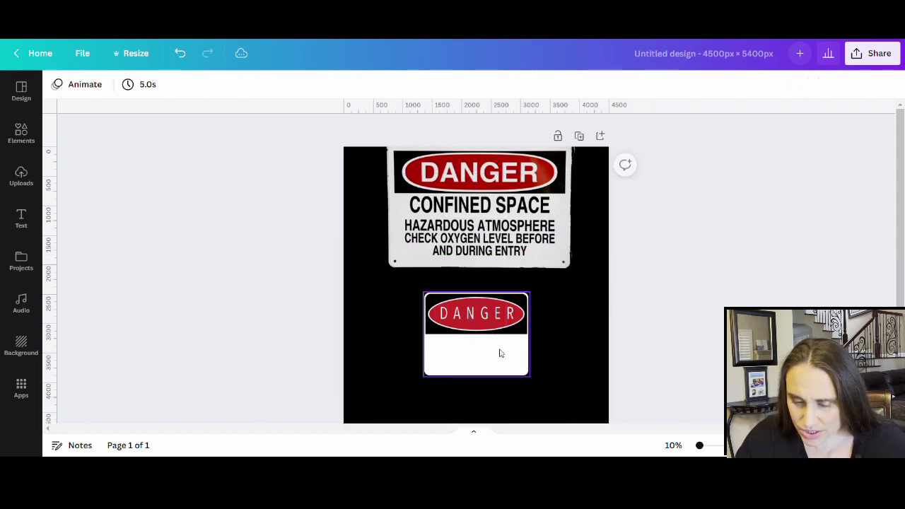
Step: Lower the "Confined Space" photo until its whole sign is on the page, and shift the small blank "DANGER" sign further below it
click(495, 355)
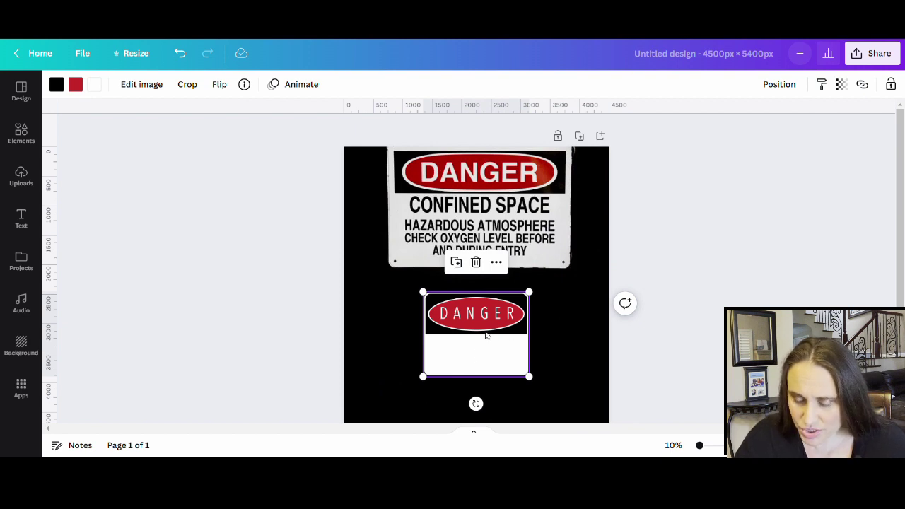
click(500, 240)
drag(504, 225, 504, 242)
click(499, 364)
drag(499, 364, 500, 389)
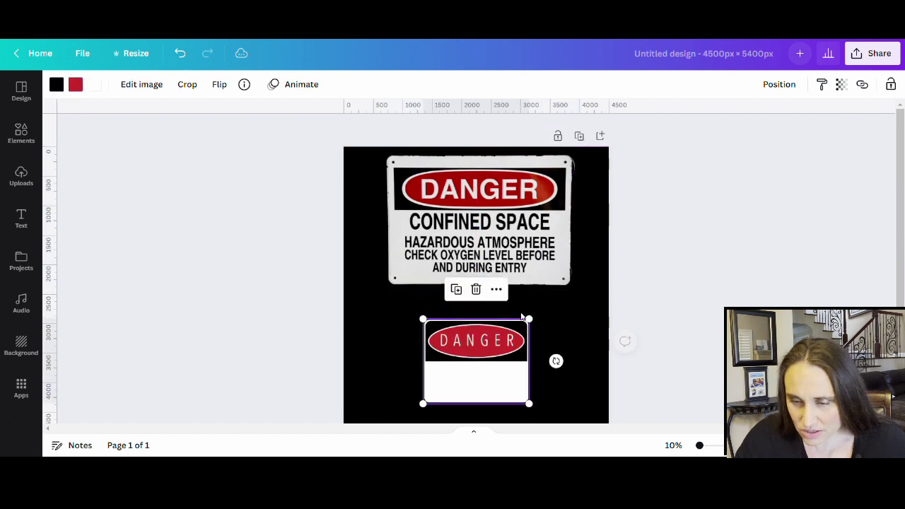
Step: Change the page background colour to the default dark gray so the photo's black edges stand out
click(531, 203)
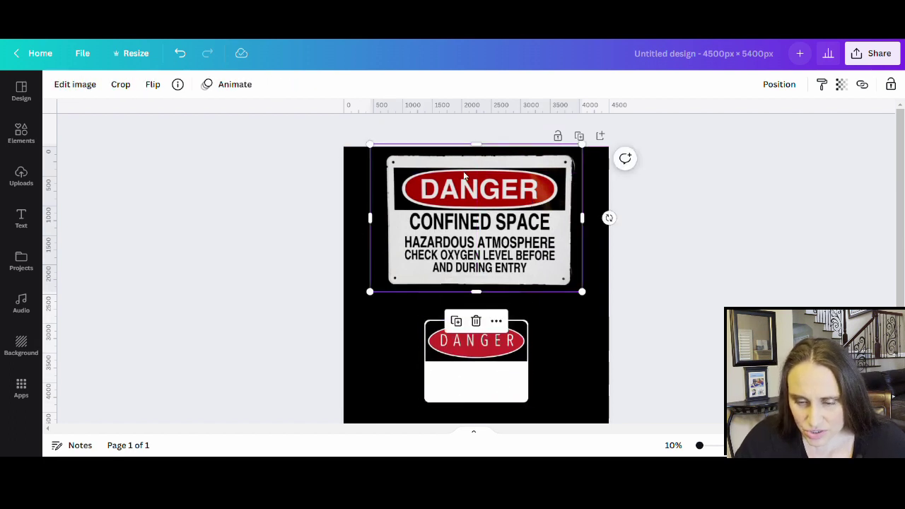
click(382, 353)
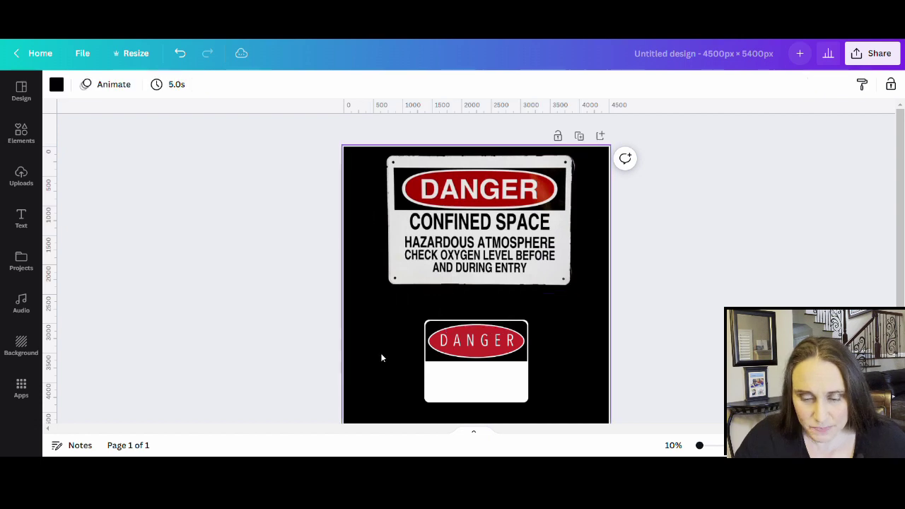
click(57, 84)
click(100, 296)
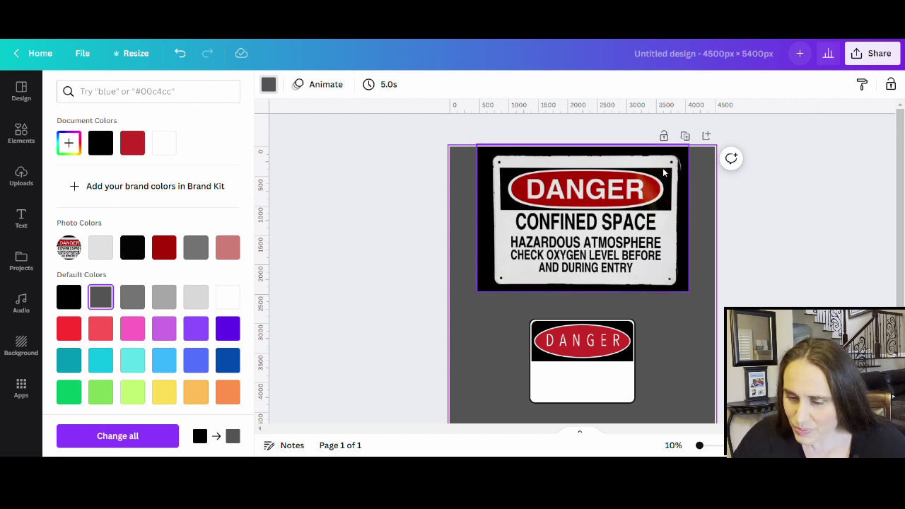
Step: Move the small blank "DANGER" sign off the page and lower the "Confined Space" photo slightly from the page's upper edge
click(578, 375)
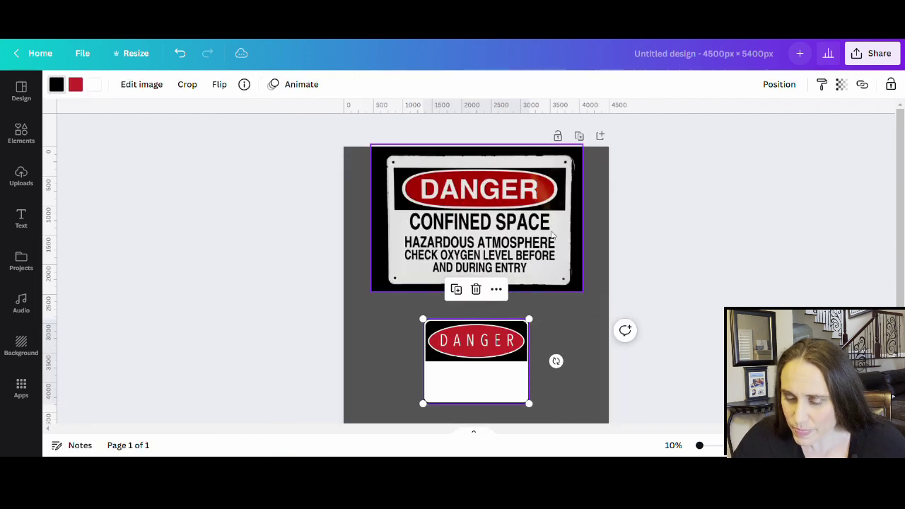
drag(518, 349, 177, 364)
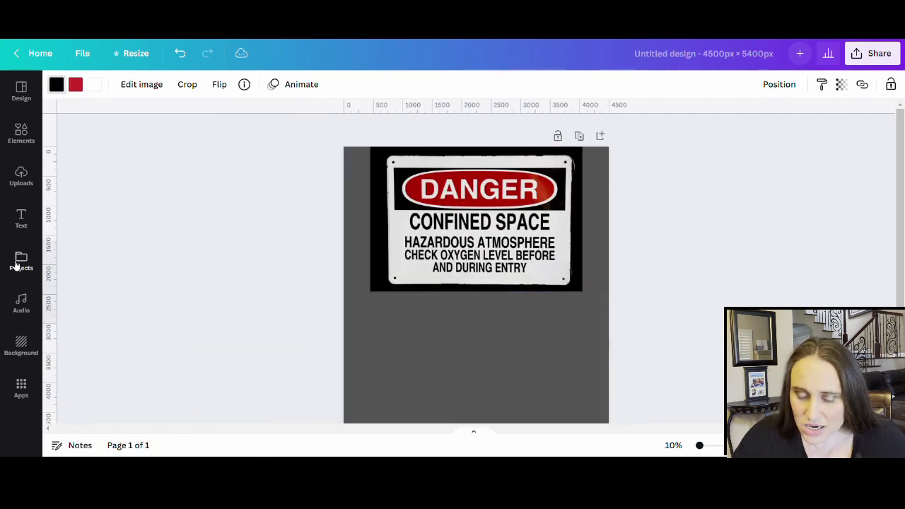
click(518, 230)
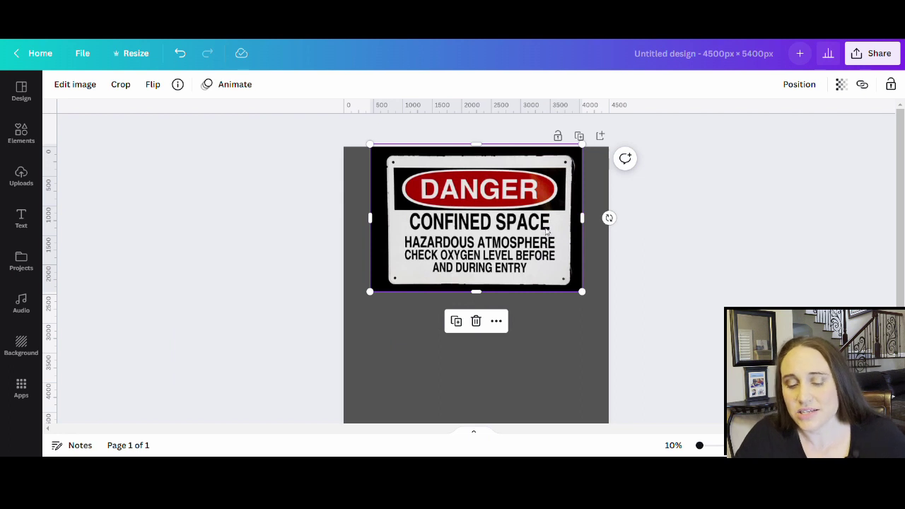
drag(547, 231, 544, 254)
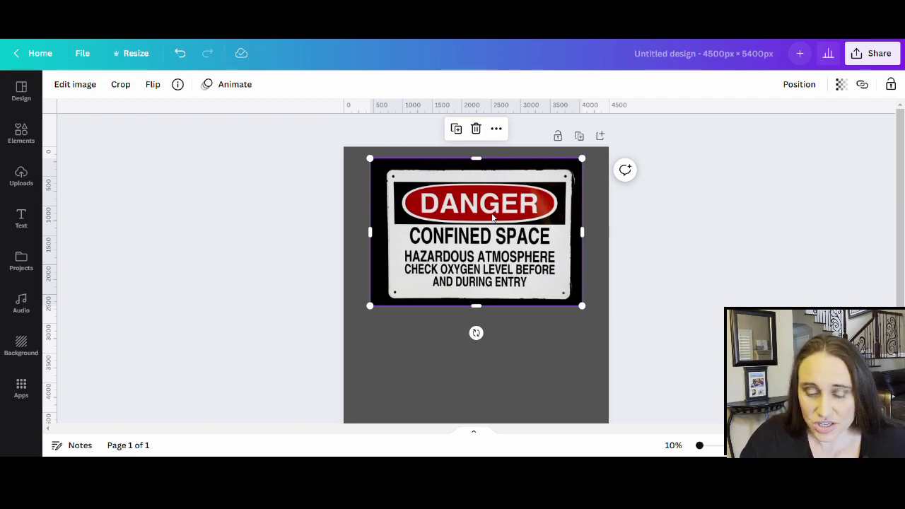
Step: Remove the "Confined Space" photo's background and paint back the sign's missing lettering and black band with the Restore brush at size 77
click(77, 85)
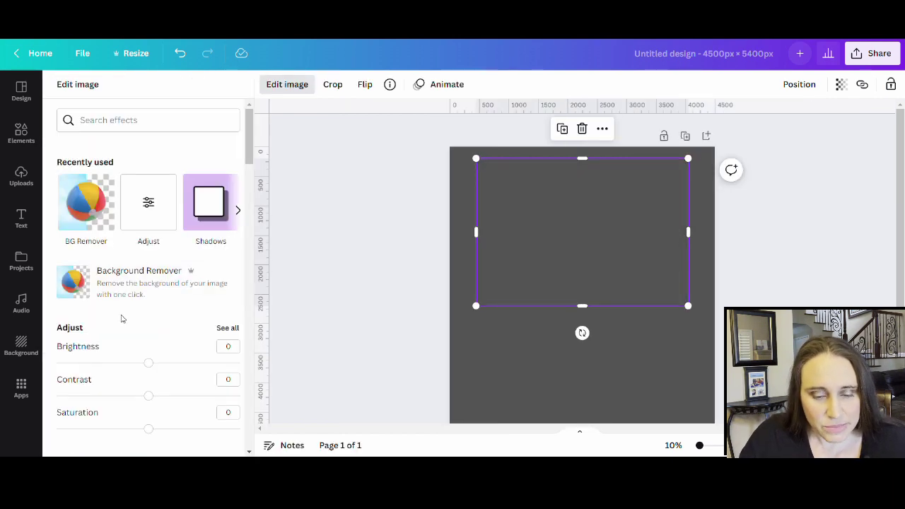
click(82, 222)
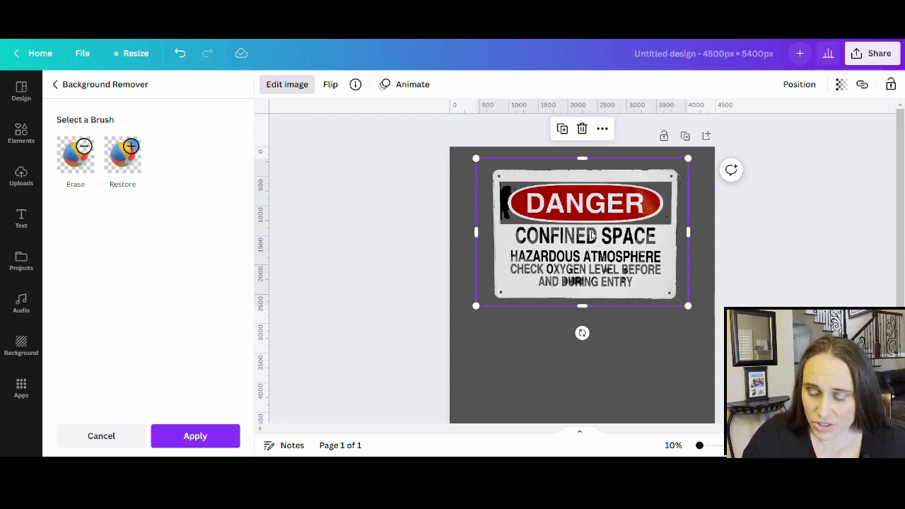
click(124, 155)
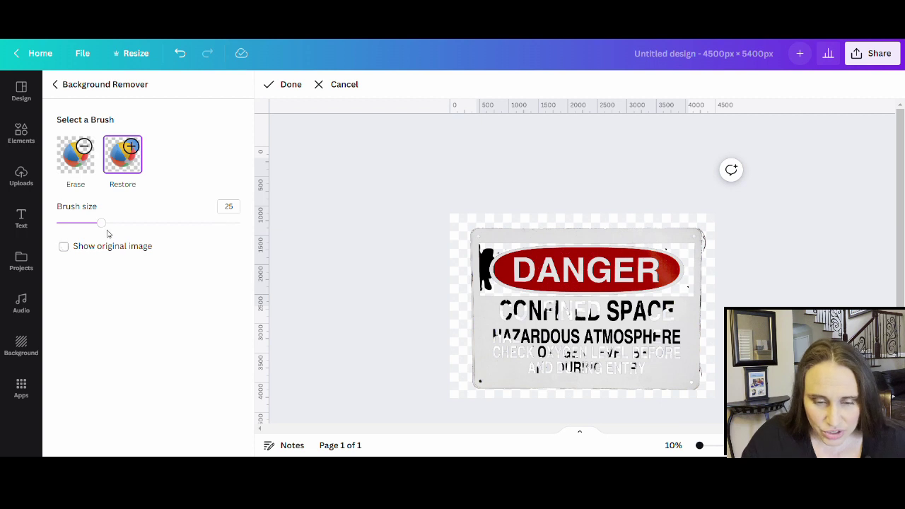
drag(101, 224, 199, 225)
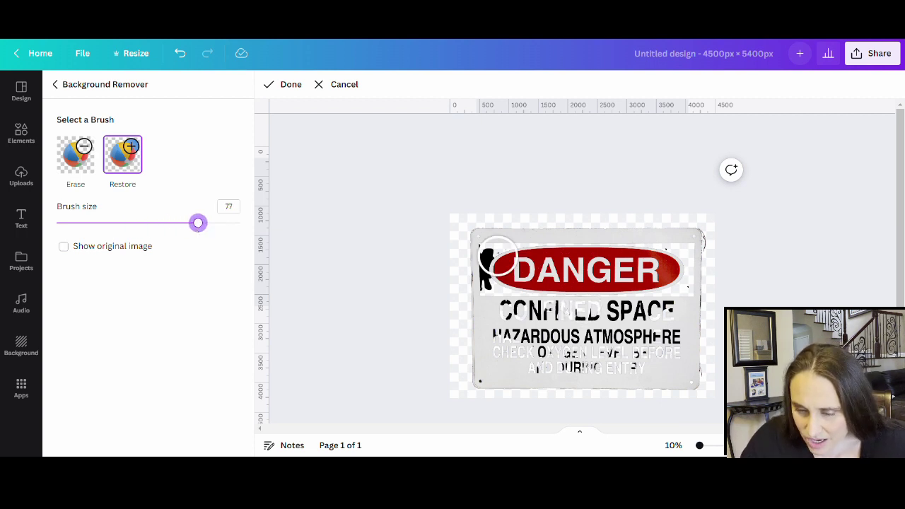
mouse_move(493, 253)
mouse_down()
mouse_move(499, 291)
mouse_move(515, 309)
mouse_move(672, 297)
mouse_move(682, 255)
mouse_move(519, 257)
mouse_move(506, 348)
mouse_move(524, 365)
mouse_move(640, 364)
mouse_move(667, 352)
mouse_move(662, 329)
mouse_move(620, 318)
mouse_move(670, 339)
mouse_move(673, 355)
mouse_move(646, 338)
mouse_move(625, 304)
mouse_move(598, 301)
mouse_move(538, 262)
mouse_move(678, 316)
mouse_move(652, 376)
mouse_move(589, 337)
mouse_move(603, 343)
mouse_move(574, 345)
mouse_up()
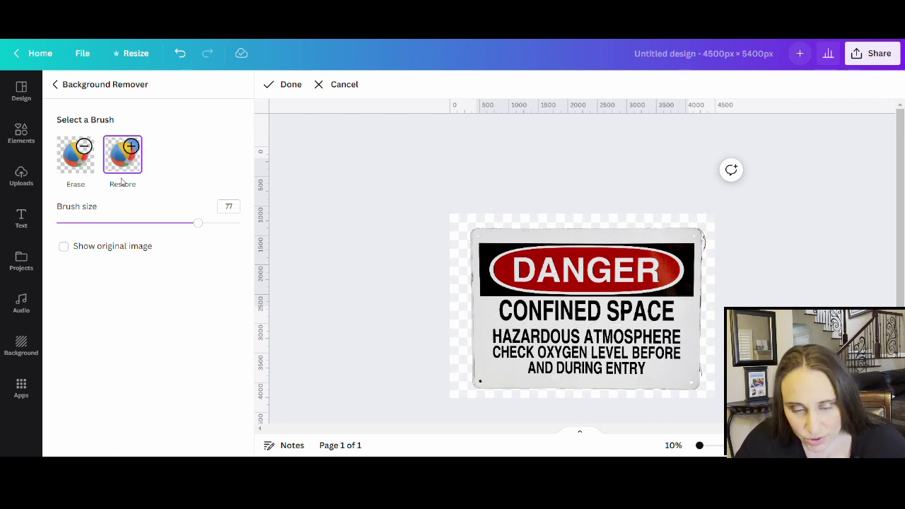
Step: Try a size 12 Restore brush beside the sign's upper-right corner and erase the stray dark marks there with the Erase brush at size 16
click(79, 223)
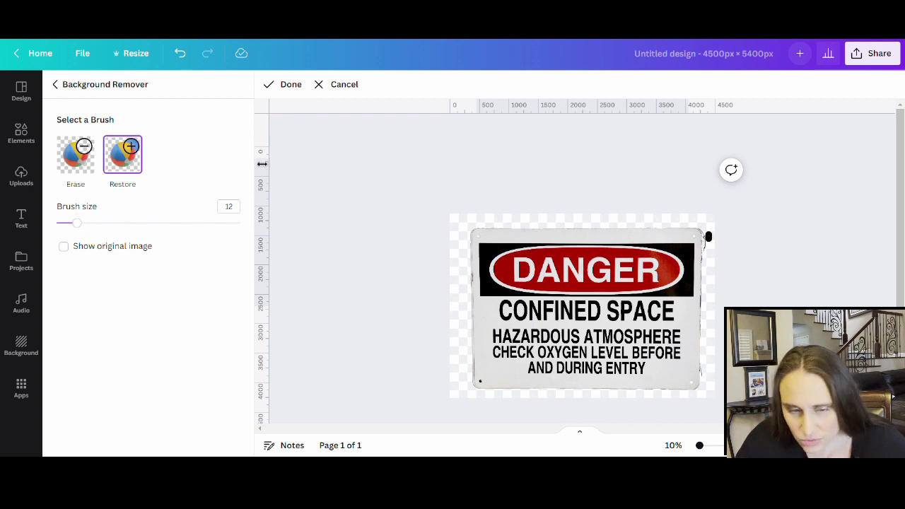
click(81, 166)
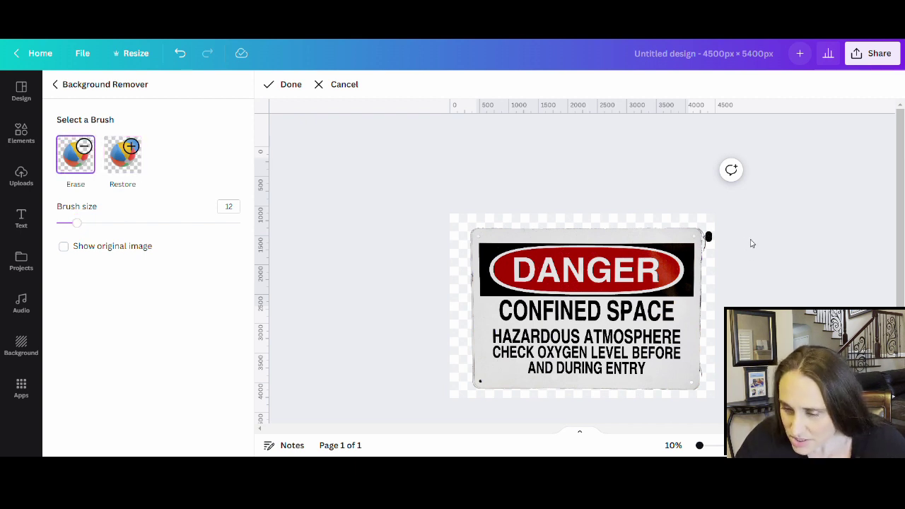
click(85, 223)
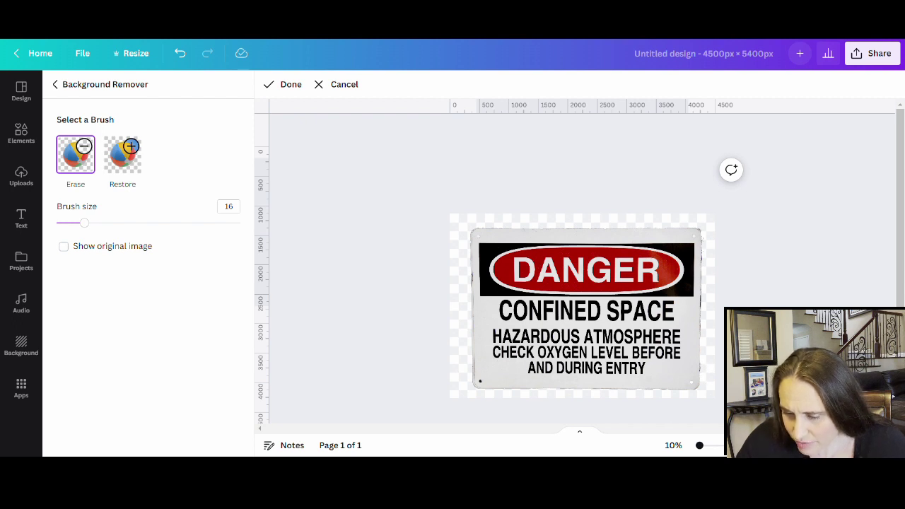
Step: Restore the dark screw holes in the sign's corners with the Restore brush at size 16
scroll(588, 276, up, 5)
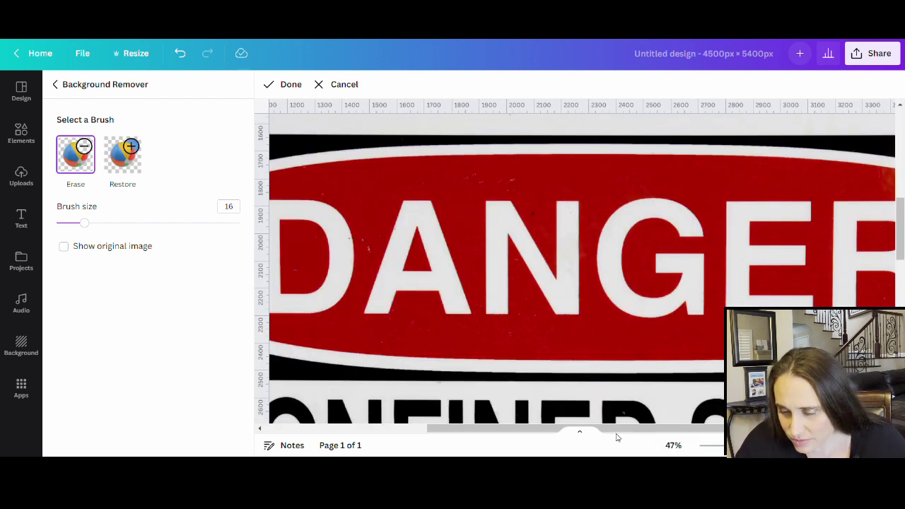
scroll(715, 455, right, 5)
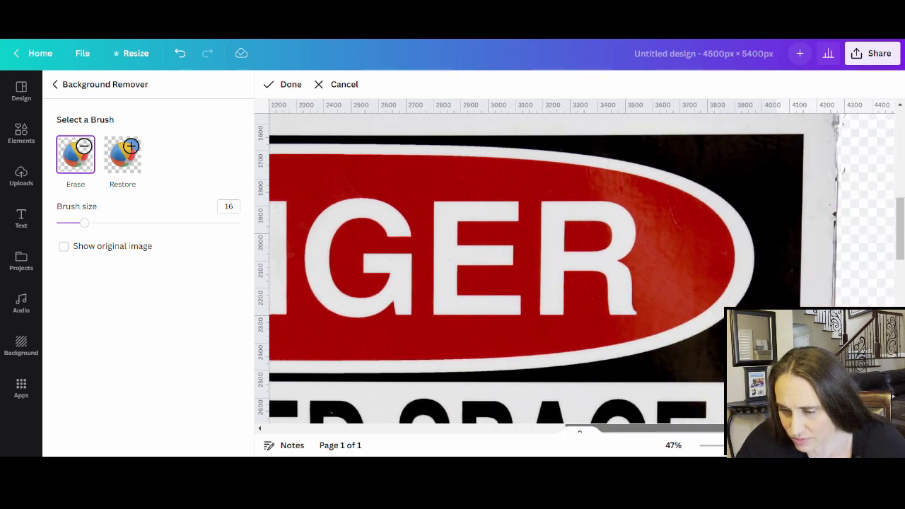
scroll(770, 219, up, 3)
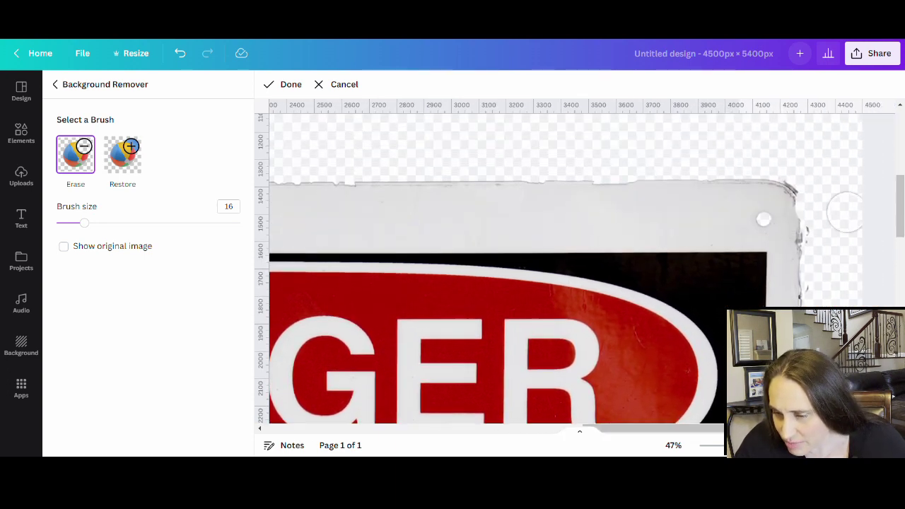
click(122, 154)
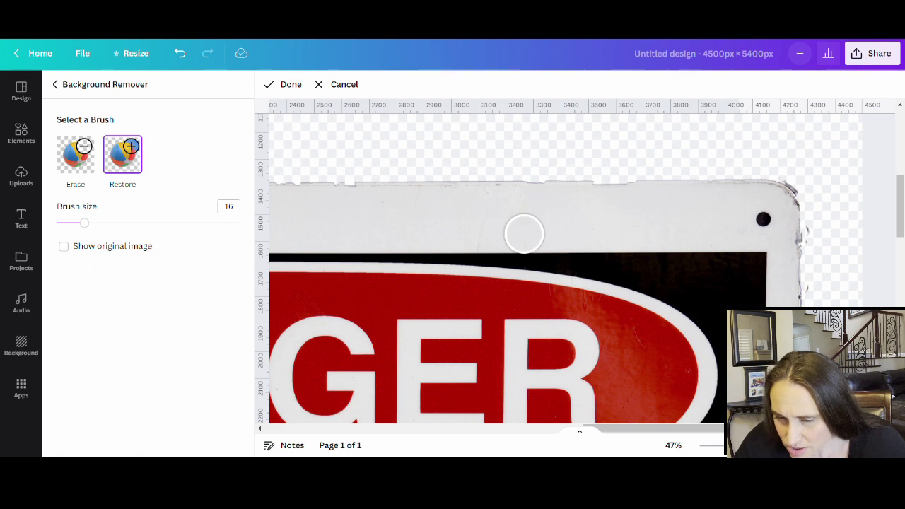
drag(662, 430, 471, 439)
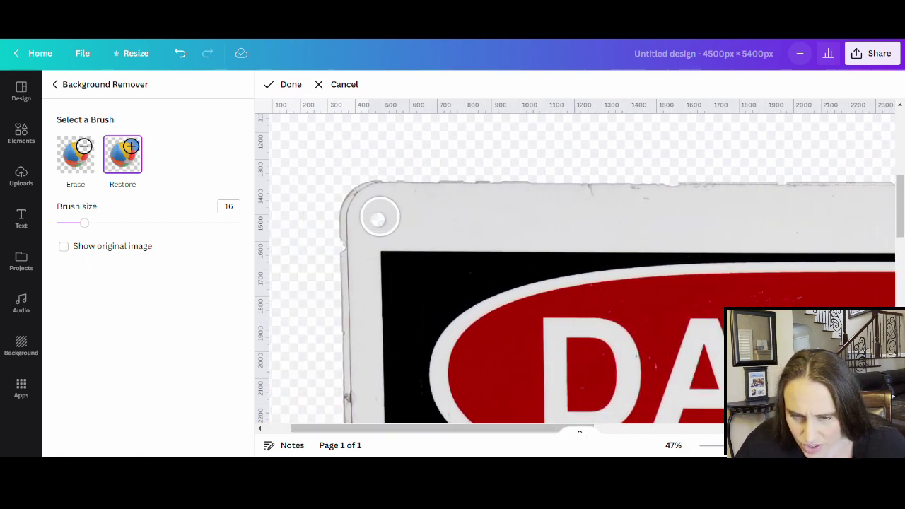
click(380, 217)
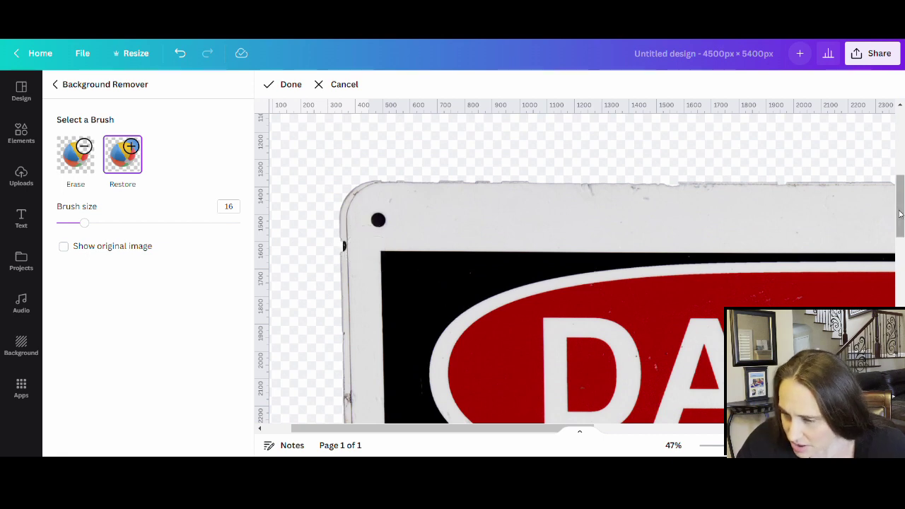
drag(899, 213, 900, 302)
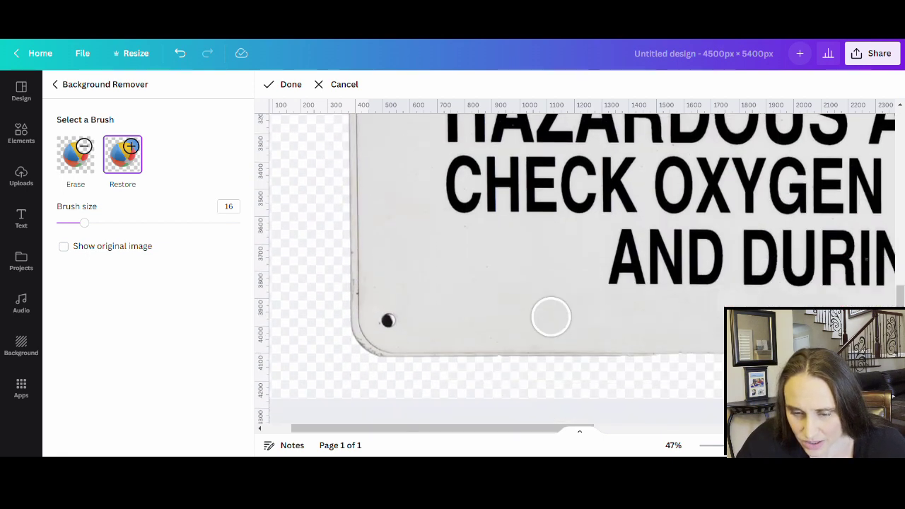
click(388, 320)
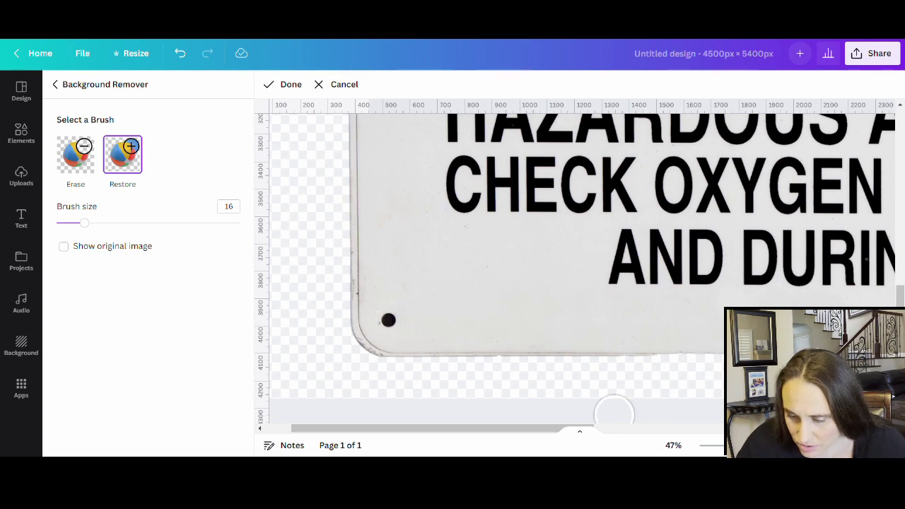
drag(546, 429, 835, 429)
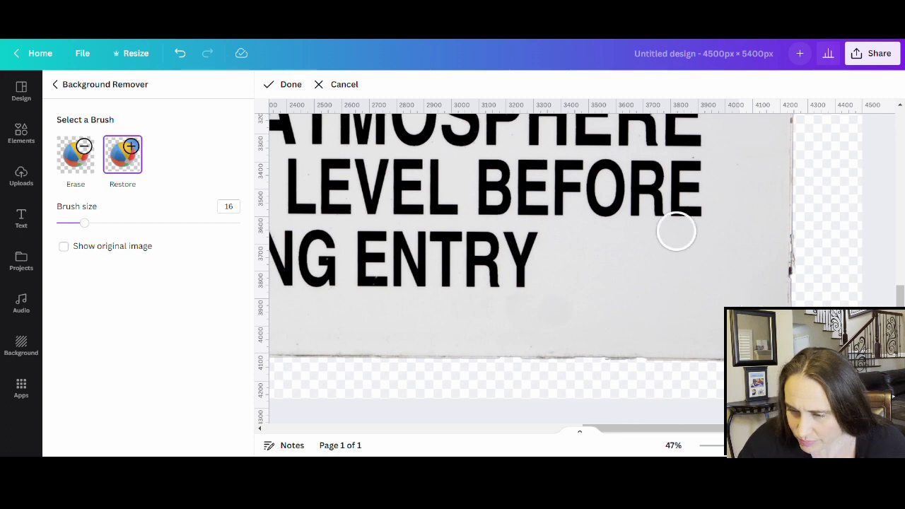
Step: Finish the brush touch-ups, apply the background removal to the "Confined Space" sign, and deselect it
click(289, 85)
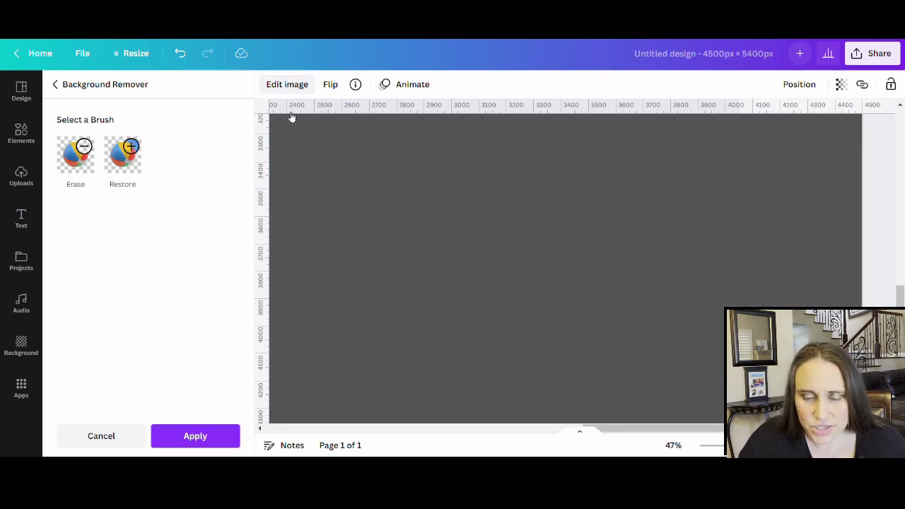
click(183, 440)
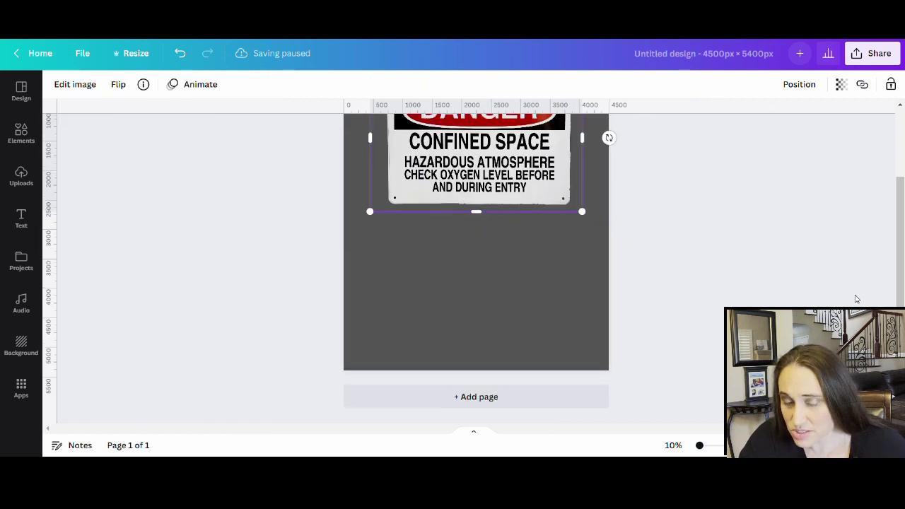
scroll(855, 299, up, 2)
click(855, 299)
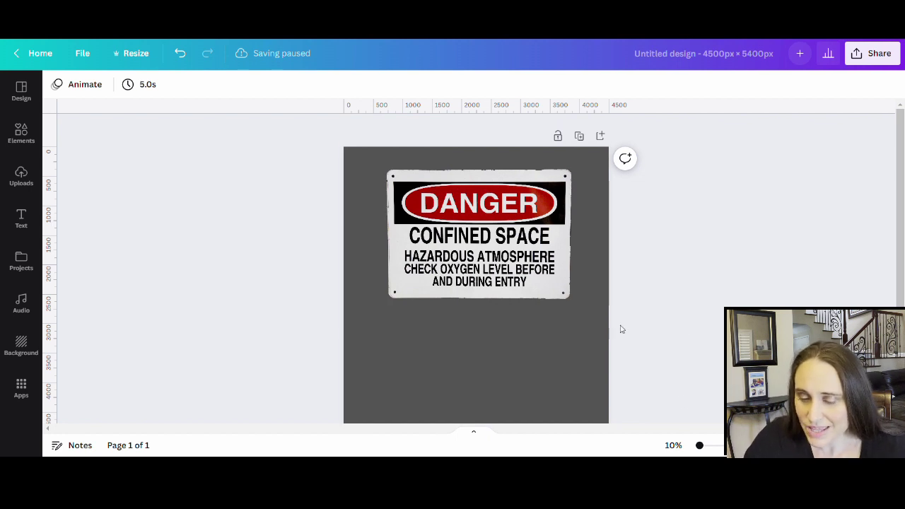
Step: Paste the dark red square onto the page, stretch it into a taller rectangle, and place it below the sign, slightly right of centre
click(497, 387)
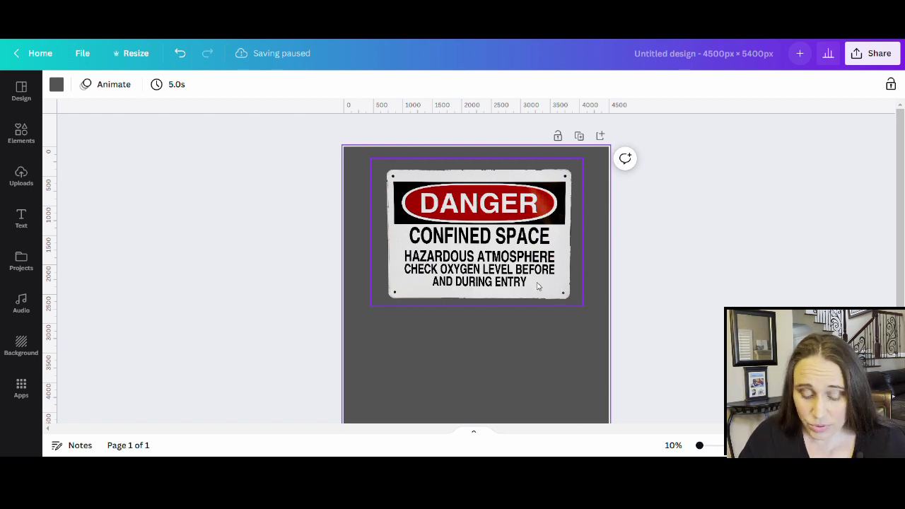
key(ctrl+v)
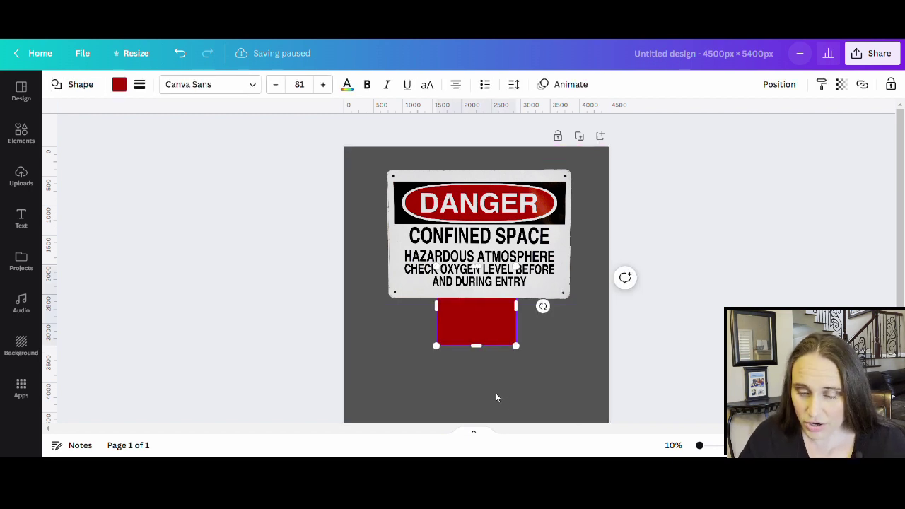
drag(493, 348, 500, 379)
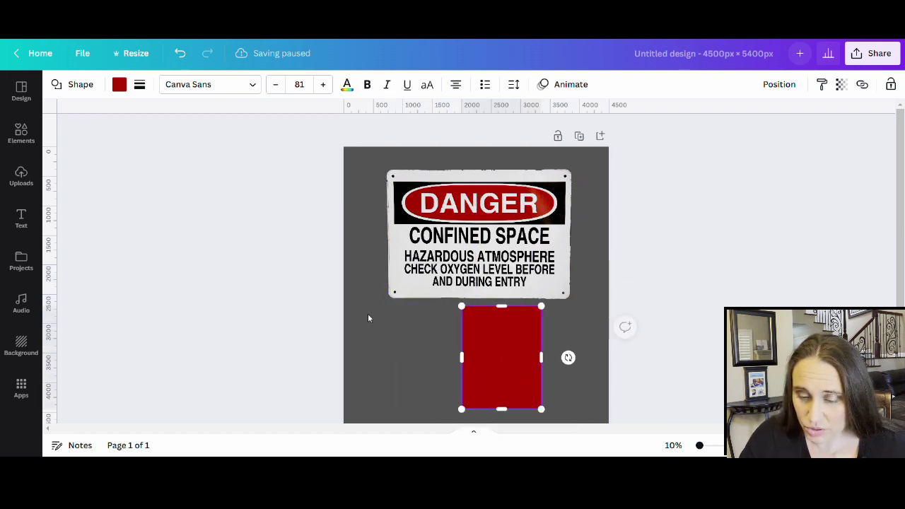
Step: Recolour the rectangle below the sign with the light grey #E1E1E1 sampled from the sign's background
click(119, 84)
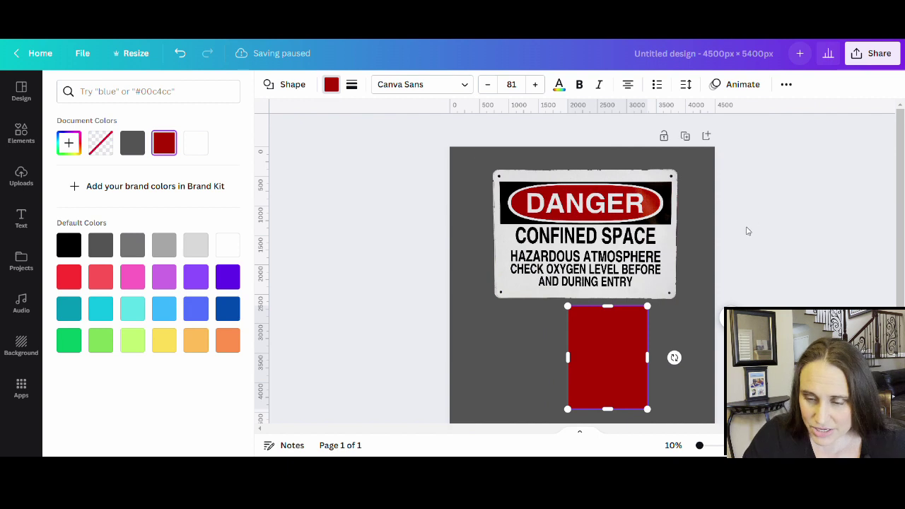
click(68, 144)
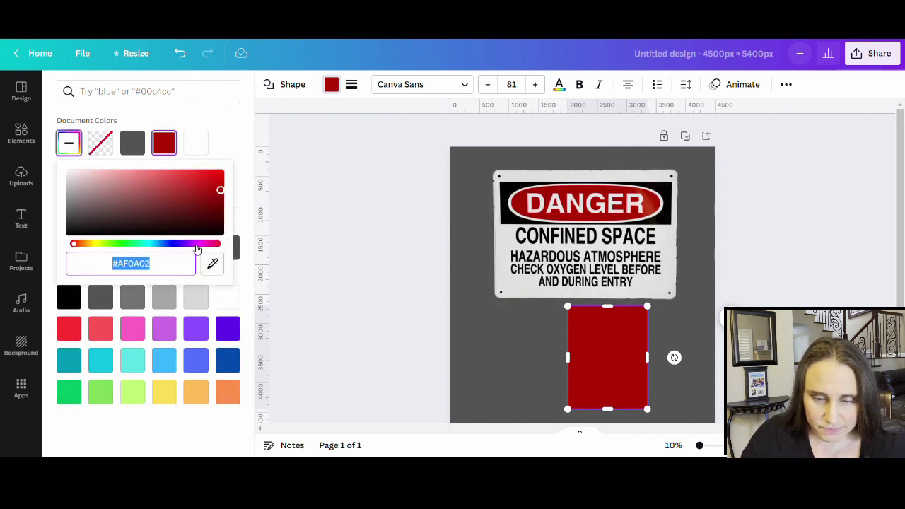
click(214, 265)
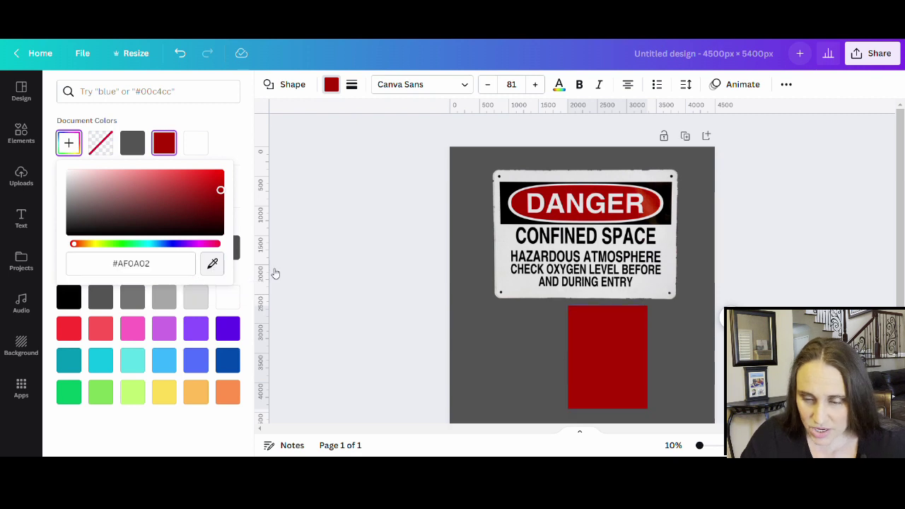
click(414, 299)
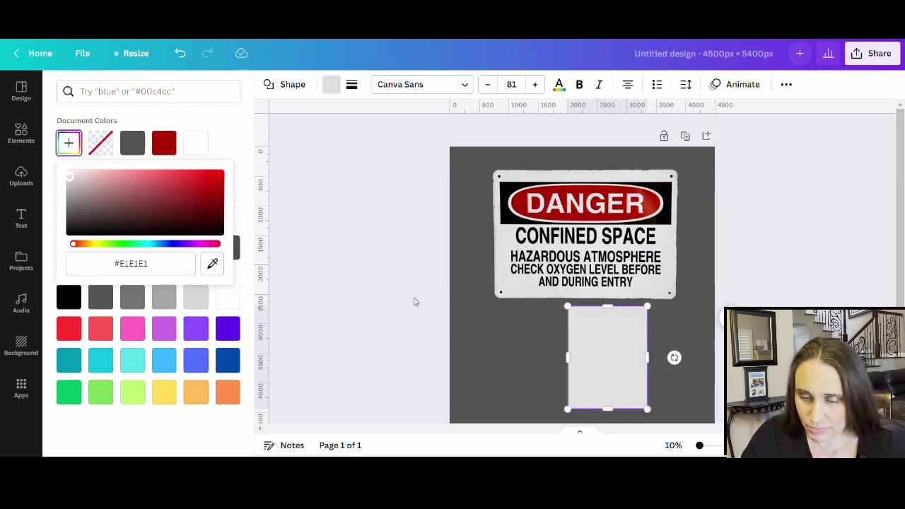
click(516, 282)
click(517, 379)
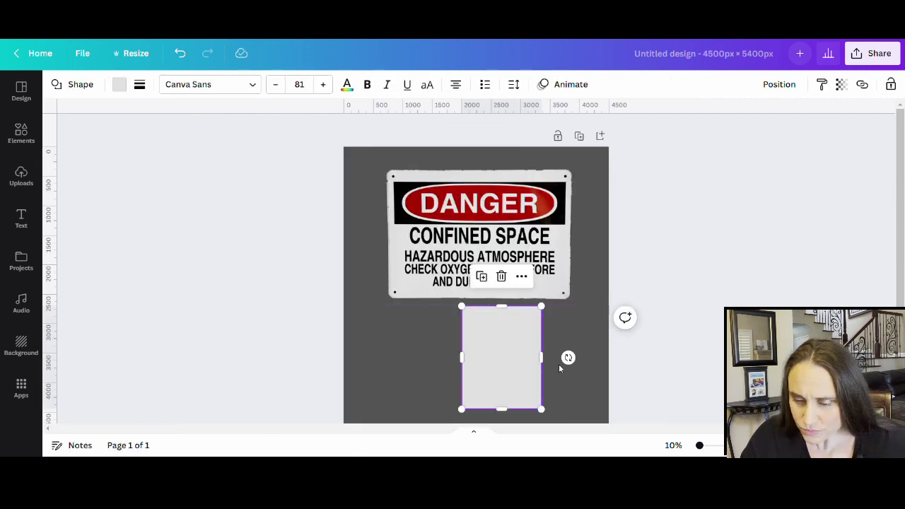
Step: Rotate the grey rectangle a quarter turn and fit it over the sign's lower panel, covering all text below the DANGER band
drag(569, 358, 487, 417)
drag(492, 377, 454, 299)
drag(510, 266, 572, 272)
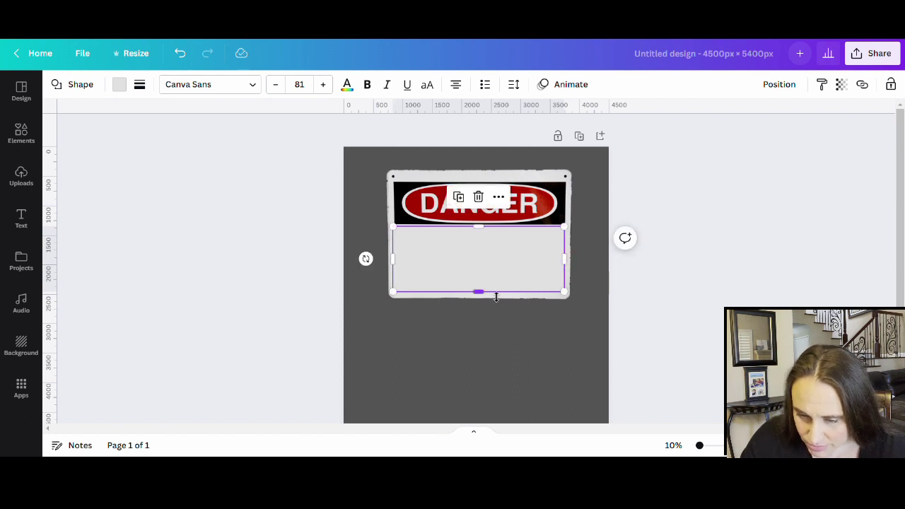
drag(496, 297, 496, 292)
click(475, 374)
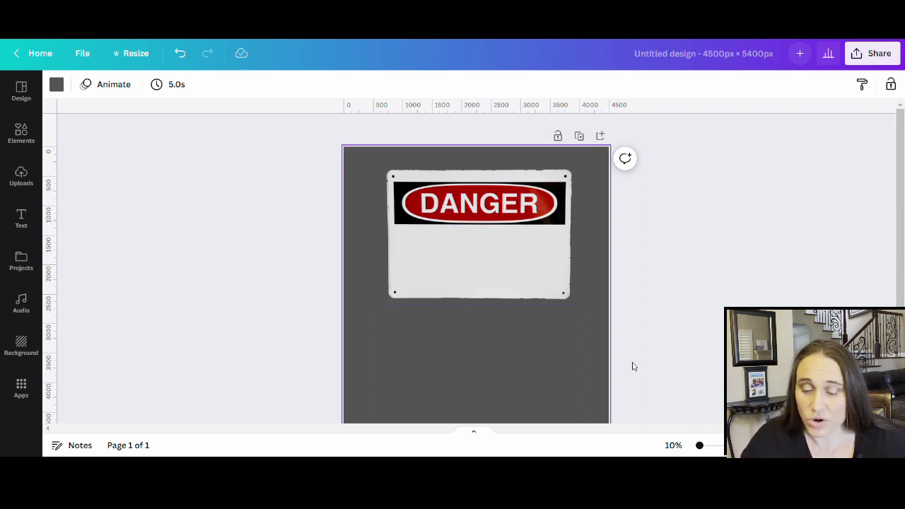
Step: Add a new square to the page and move it over the lower part of the word DANGER
drag(699, 445, 716, 445)
scroll(584, 315, up, 2)
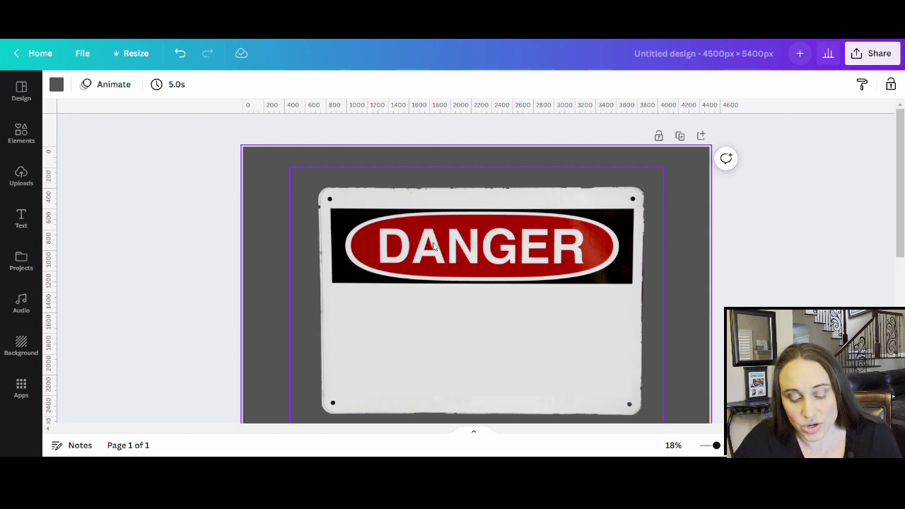
key(r)
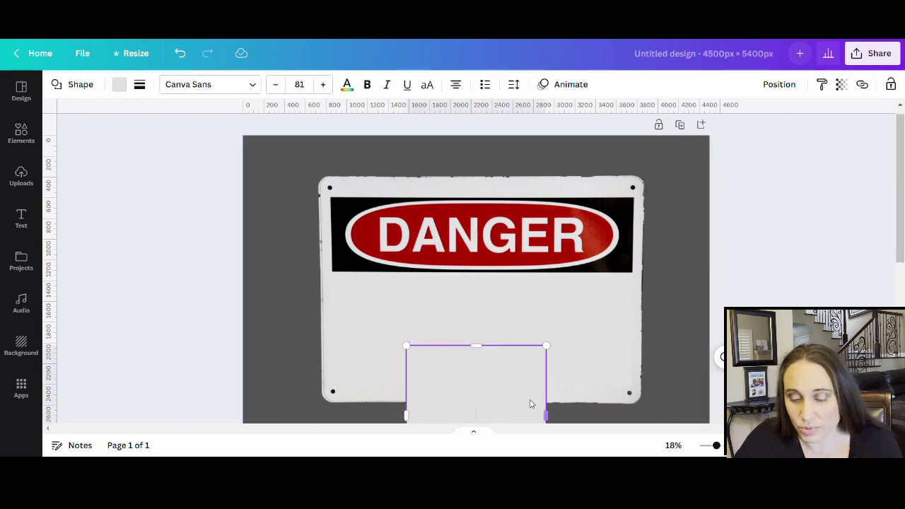
drag(509, 394, 563, 287)
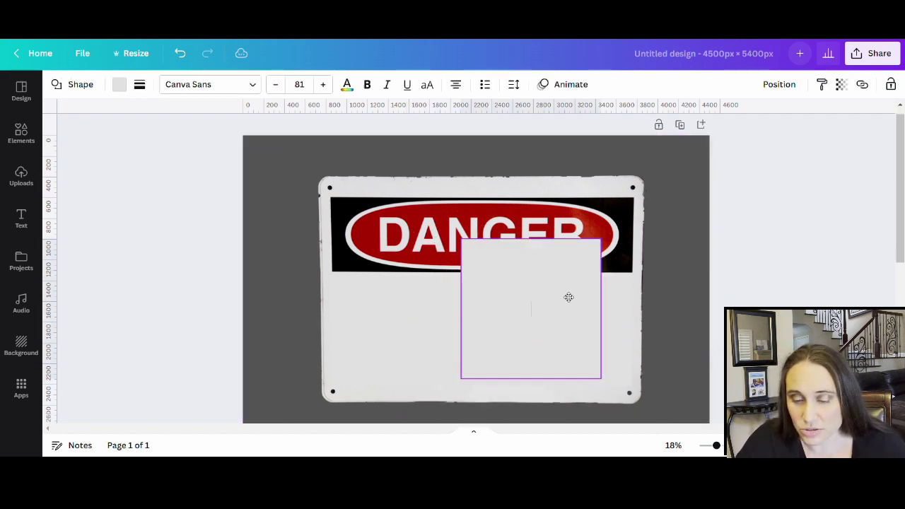
Step: Fill the new square with the dark red sampled from the sign's oval and shorten it into a low, wide rectangle
click(120, 85)
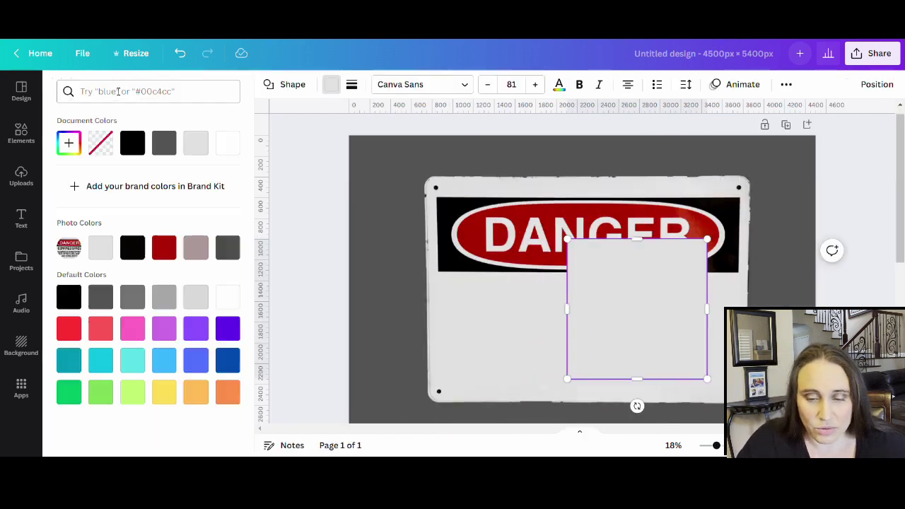
click(69, 145)
click(212, 263)
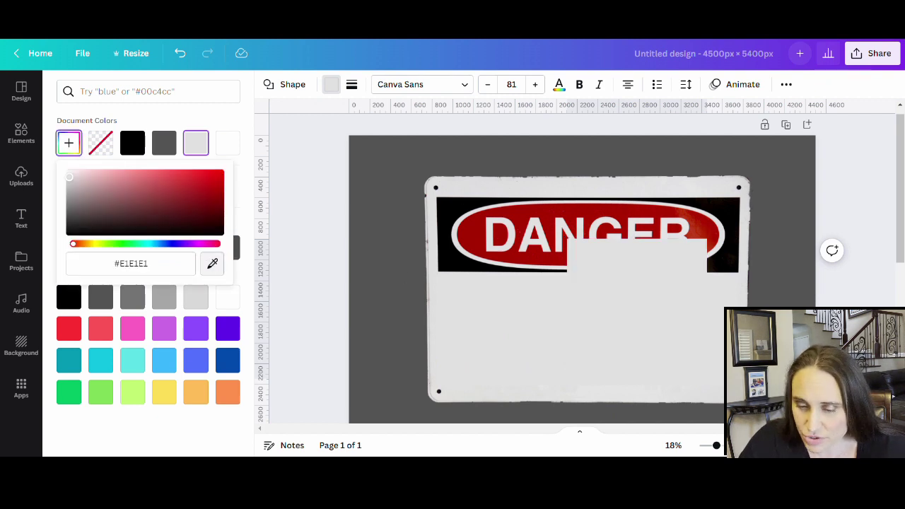
click(559, 263)
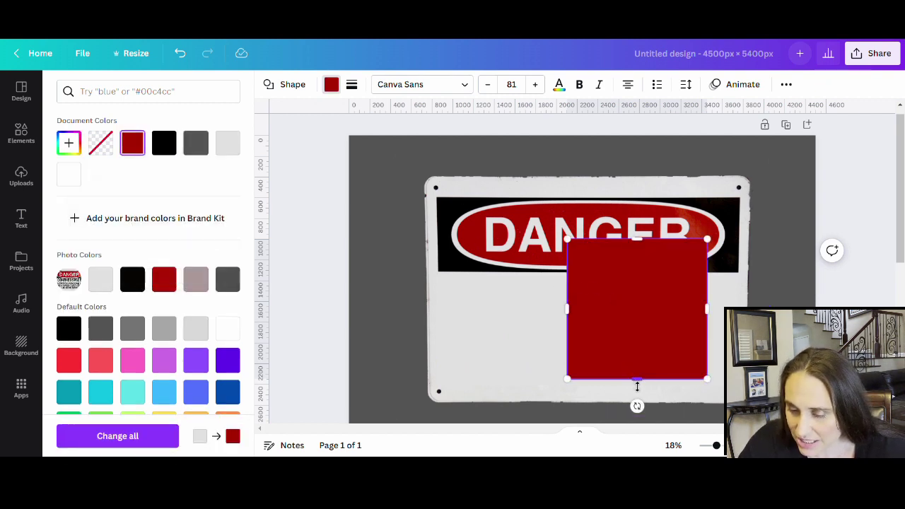
drag(637, 386, 639, 276)
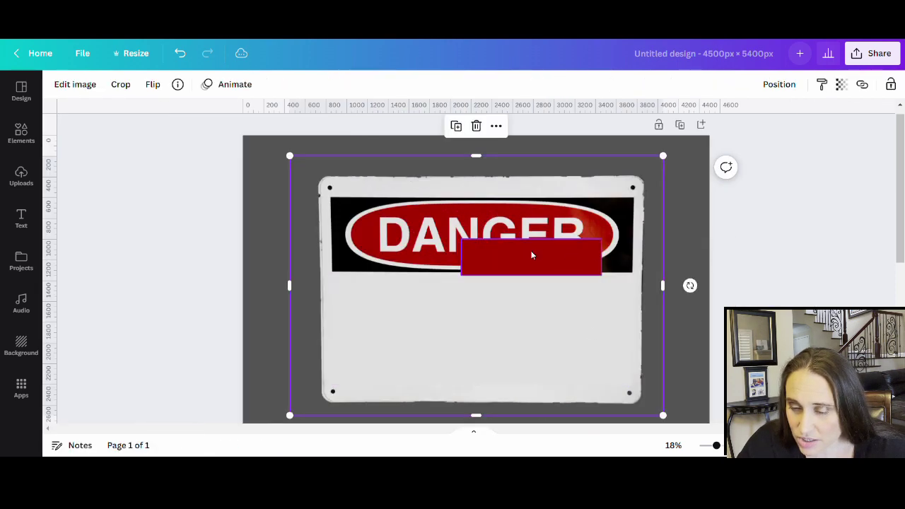
drag(531, 254, 434, 237)
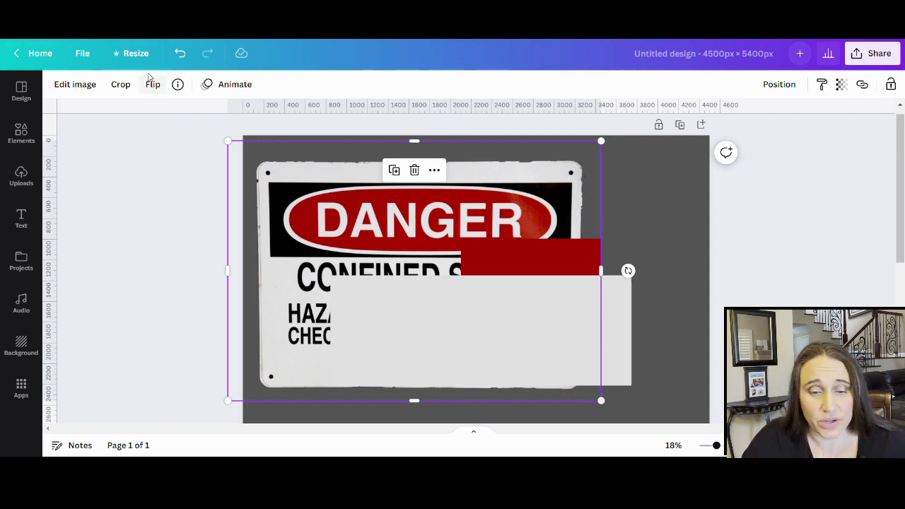
click(181, 55)
click(175, 347)
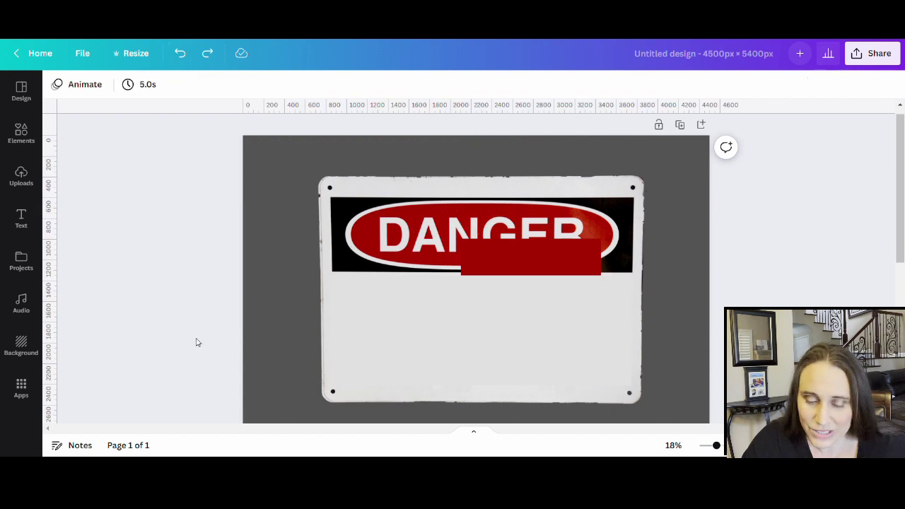
Step: Move the dark red rectangle over the word DANGER and stretch it to about 2,009 px wide, hiding all the lettering
drag(530, 255, 459, 240)
drag(523, 242, 591, 242)
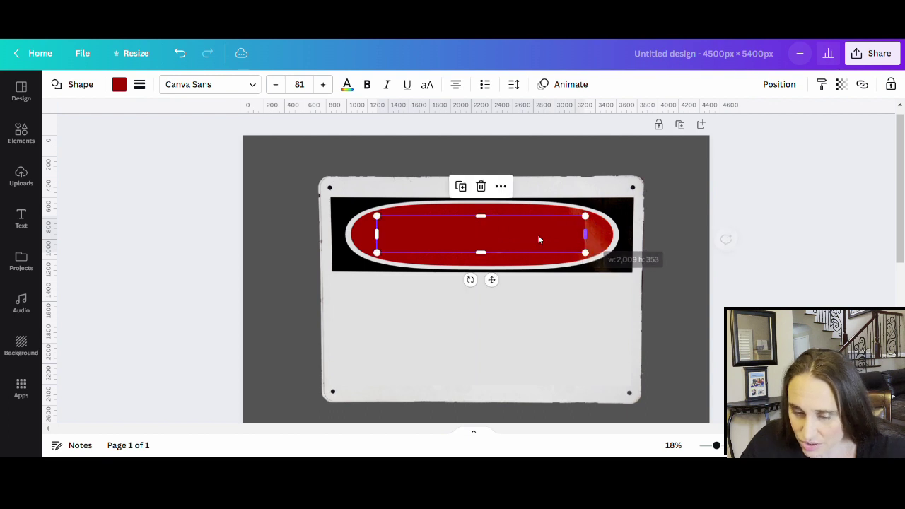
drag(487, 260, 485, 259)
click(769, 299)
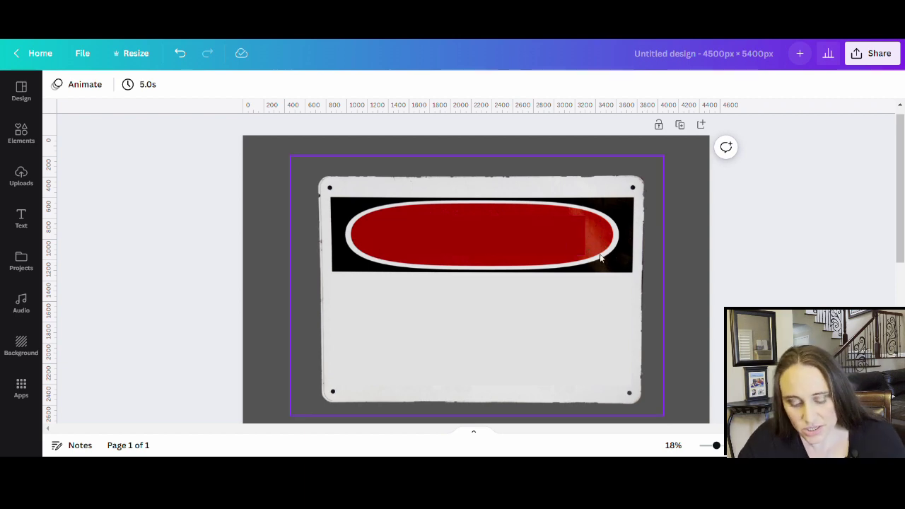
Step: Add a dark red circle, shrink it to fit inside the oval, and place it over the glare at the oval's right end
click(702, 316)
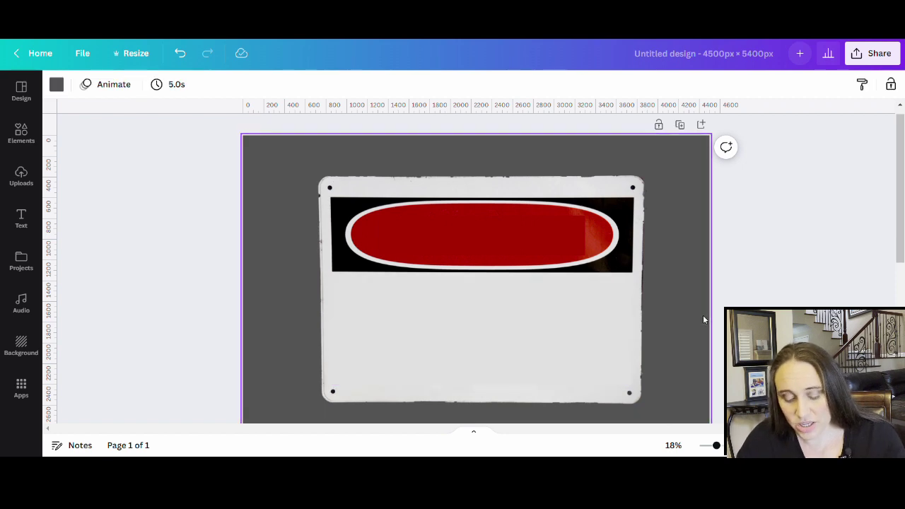
key(ctrl+z)
drag(464, 390, 504, 288)
drag(441, 387, 570, 237)
click(700, 364)
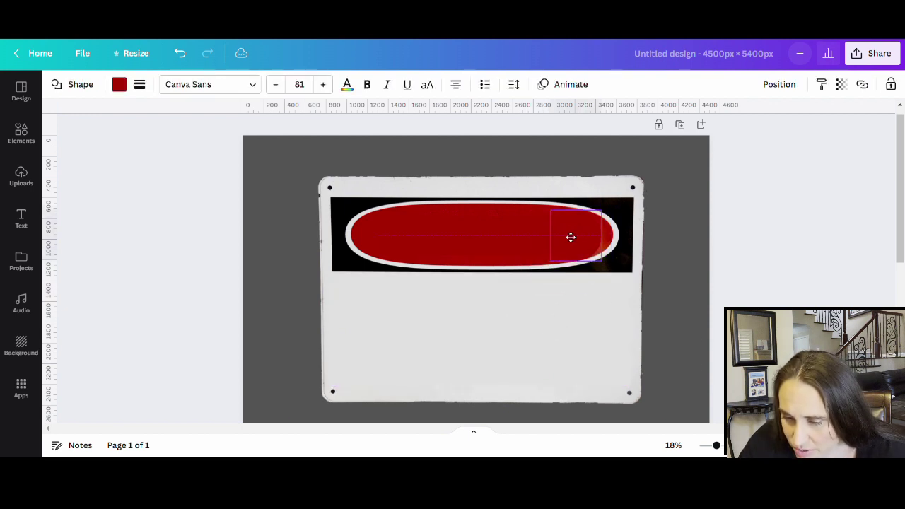
click(734, 257)
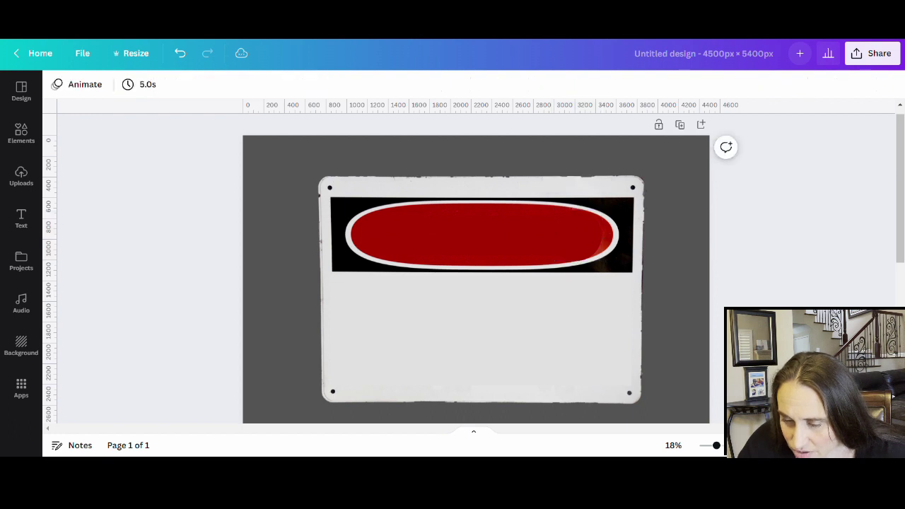
Step: Fine-tune the red circle's size and position inside the oval's right end, and deselect it
click(566, 239)
drag(602, 210, 605, 219)
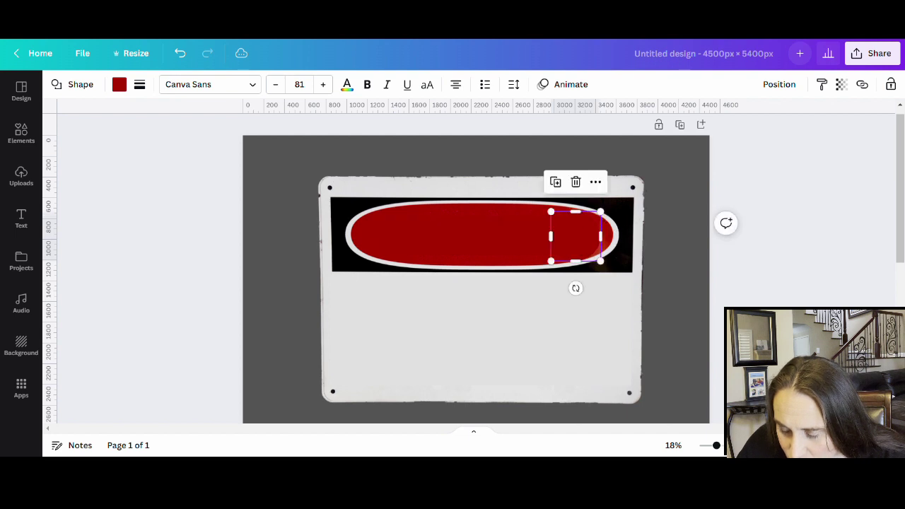
click(575, 287)
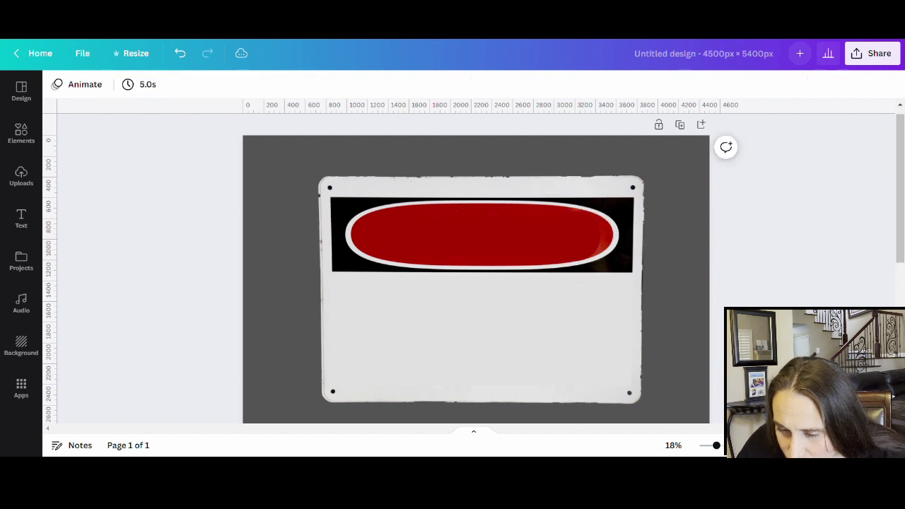
click(577, 235)
drag(604, 267, 603, 265)
click(799, 288)
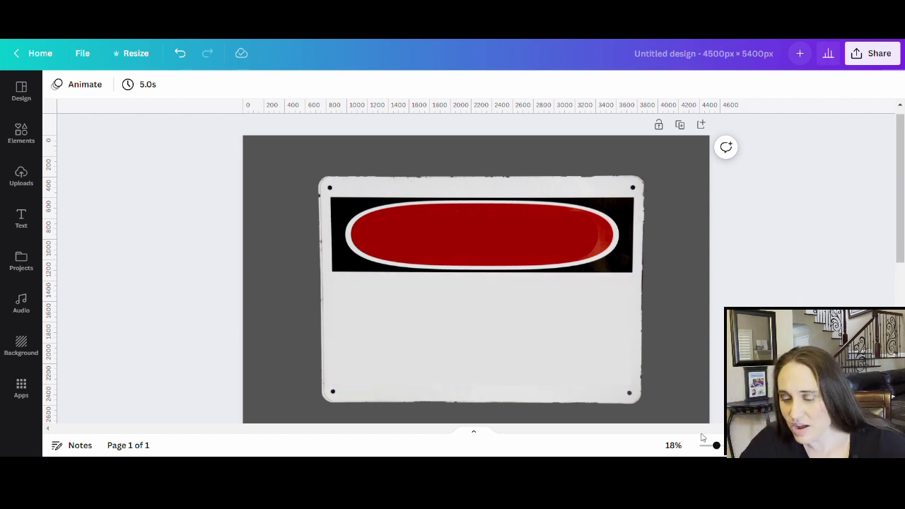
Step: Search the elements for "GRUNGE TEXTURE" and limit the results to graphics
drag(716, 447, 684, 450)
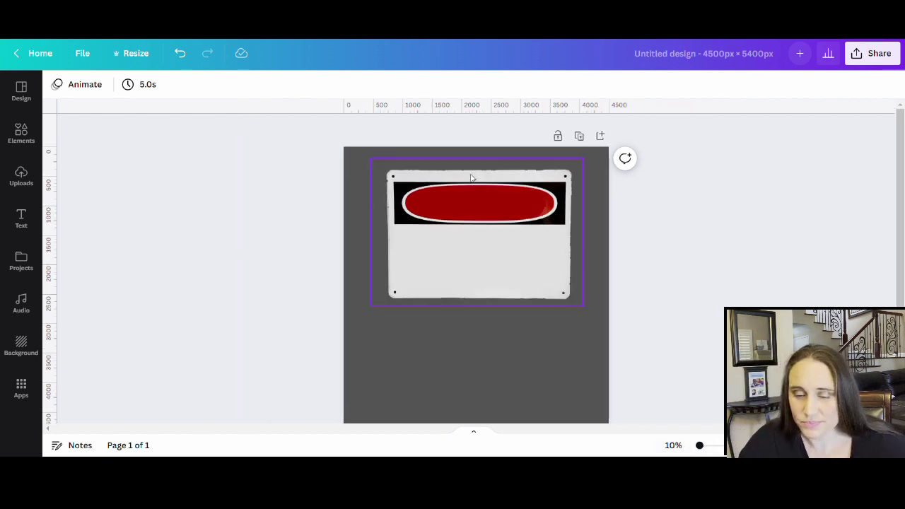
click(534, 361)
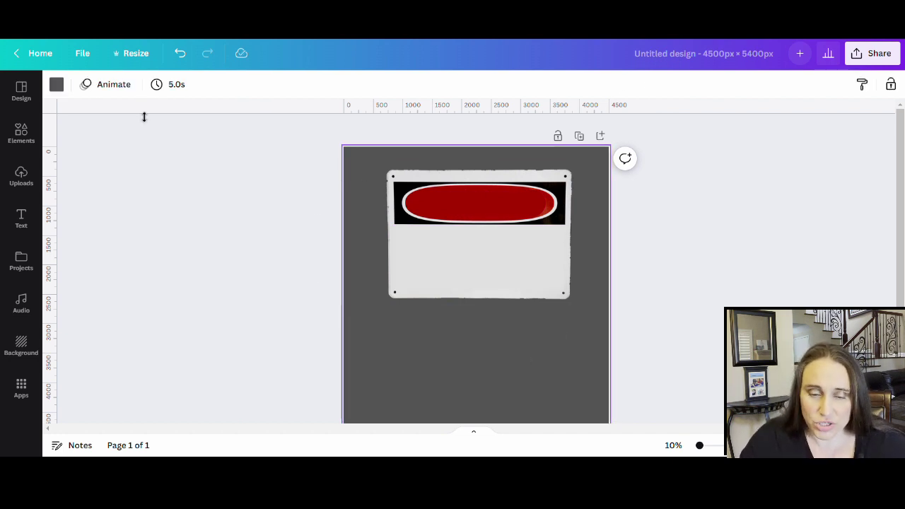
click(21, 134)
drag(171, 91, 20, 69)
text(GRUNG)
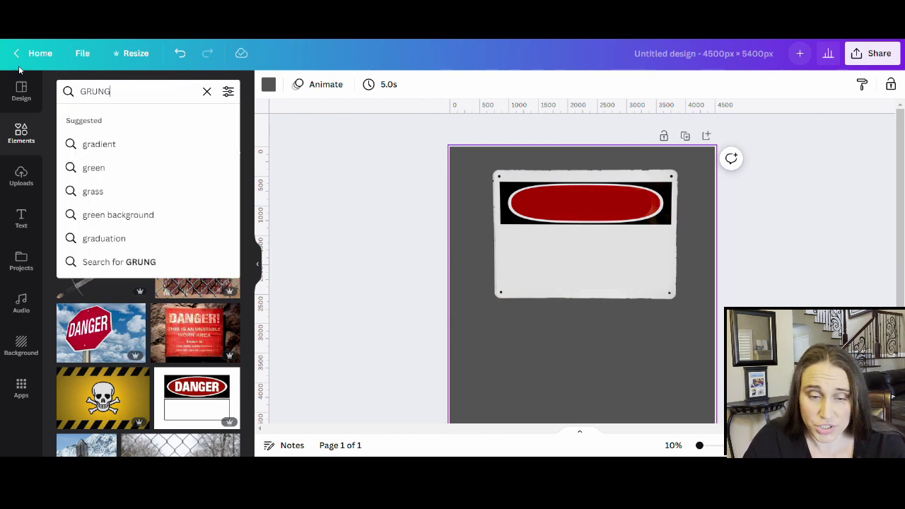
text(E TEXTURE)
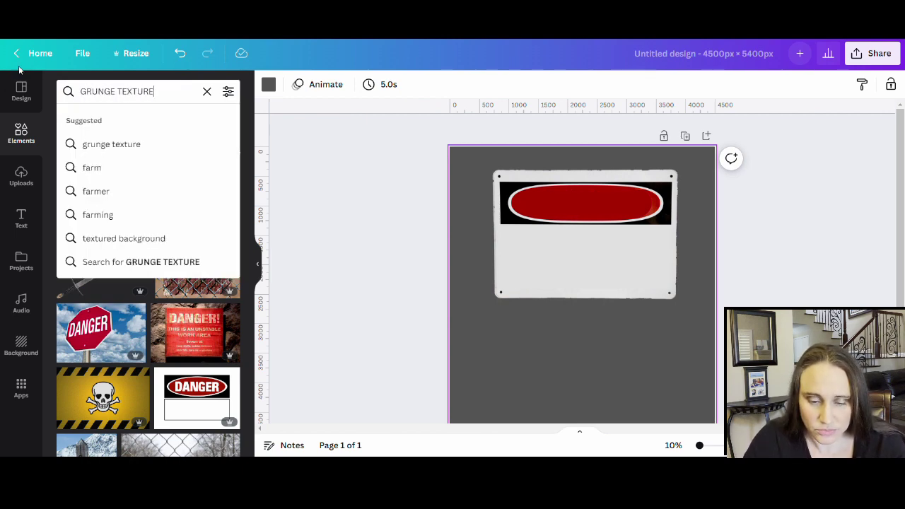
key(Return)
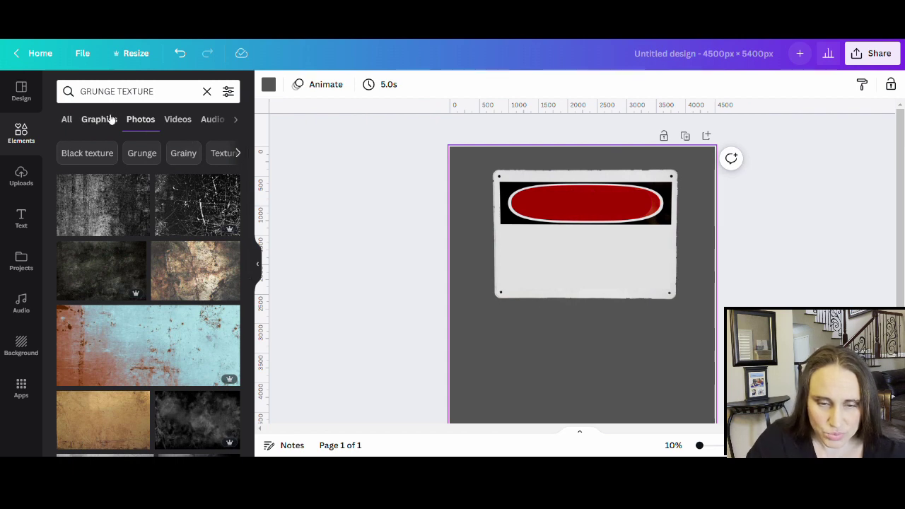
click(99, 120)
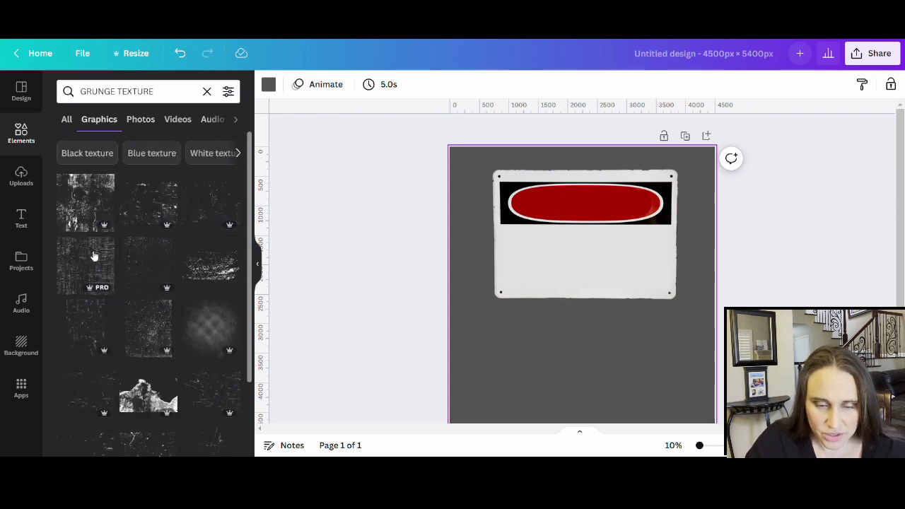
Step: Add the woven, cross-hatched grunge texture, align it with the sign's upper-left corner, and enlarge it to the sign's width
click(94, 255)
drag(573, 347, 544, 266)
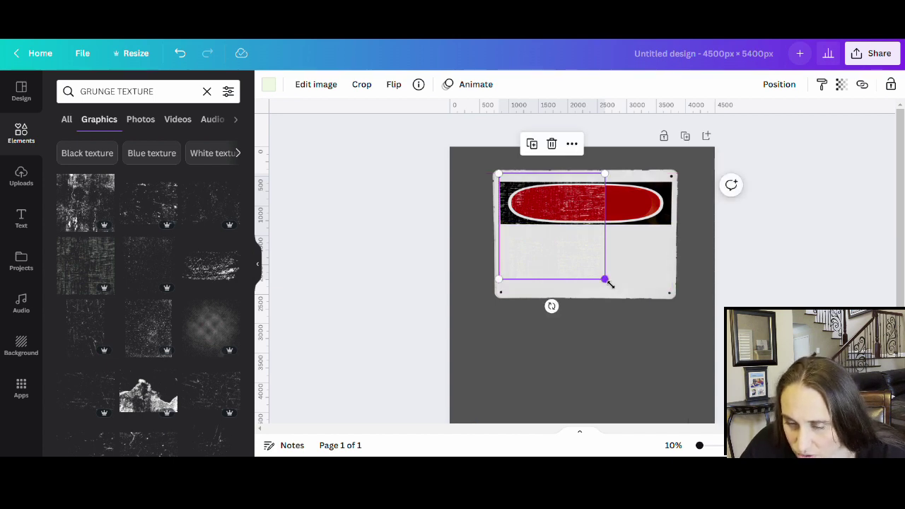
drag(610, 283, 682, 352)
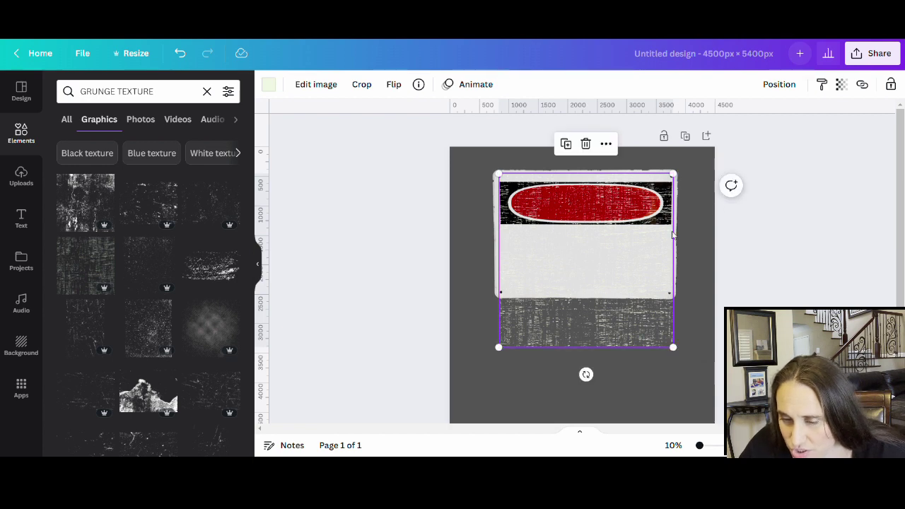
Step: Crop the grunge texture so it covers only the black band with the red oval, and deselect it
double_click(602, 340)
drag(676, 349, 690, 234)
click(754, 292)
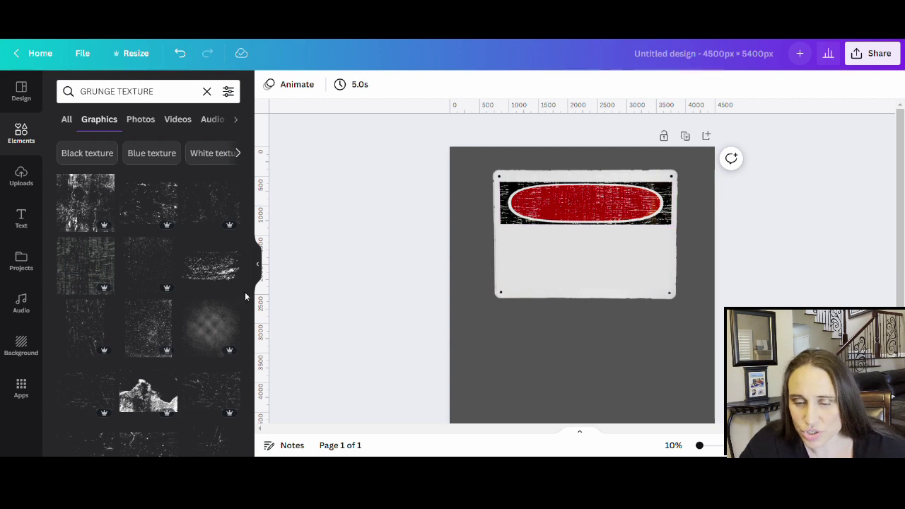
Step: Add a second copy of the cross-hatched grunge texture and recolour it dark grey
click(73, 278)
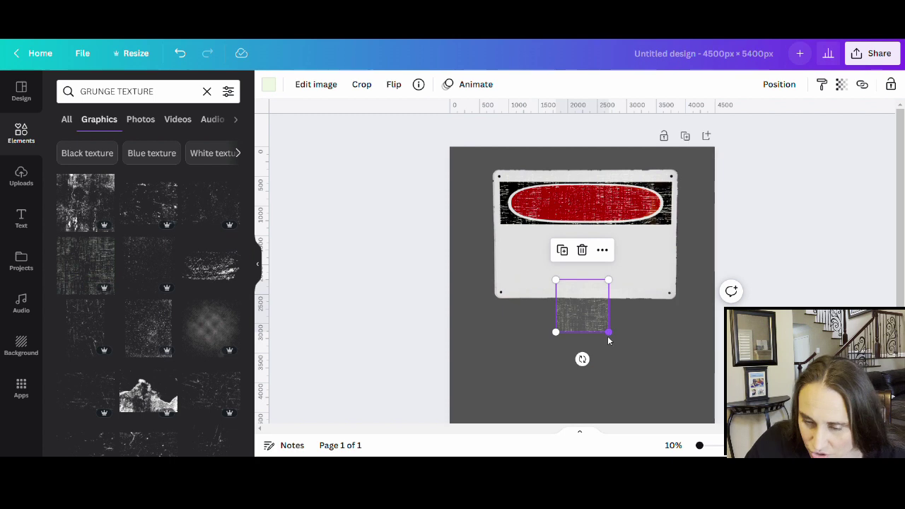
click(267, 85)
click(100, 328)
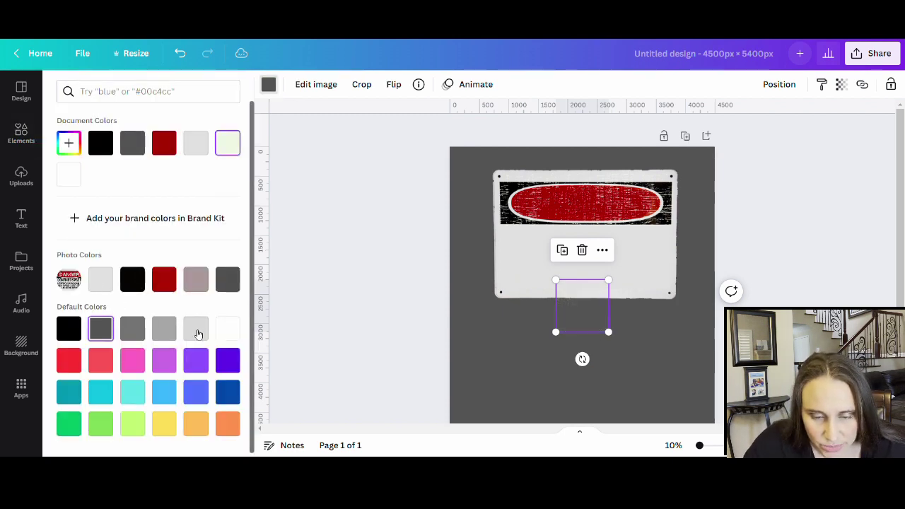
Step: Enlarge the dark grey cross-hatched texture, position it over the sign, and crop it to the sign's outline
drag(583, 329, 827, 447)
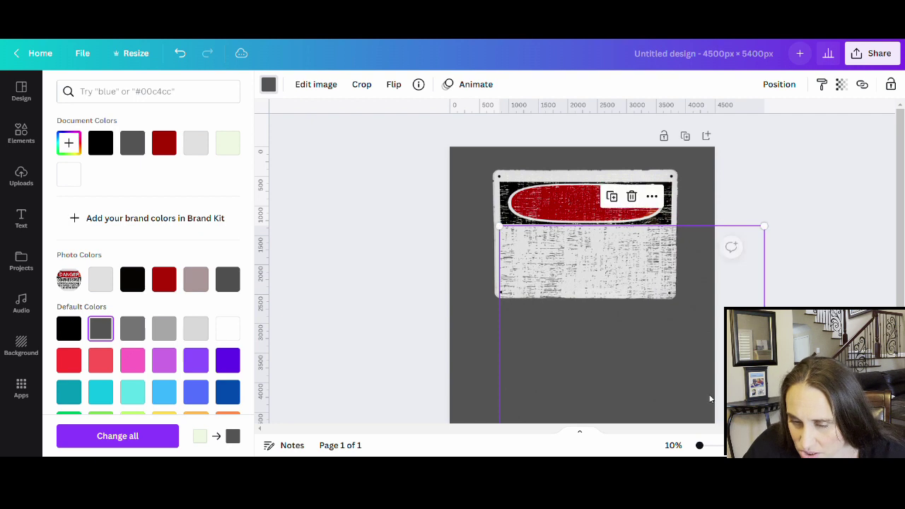
drag(711, 365, 689, 311)
double_click(644, 355)
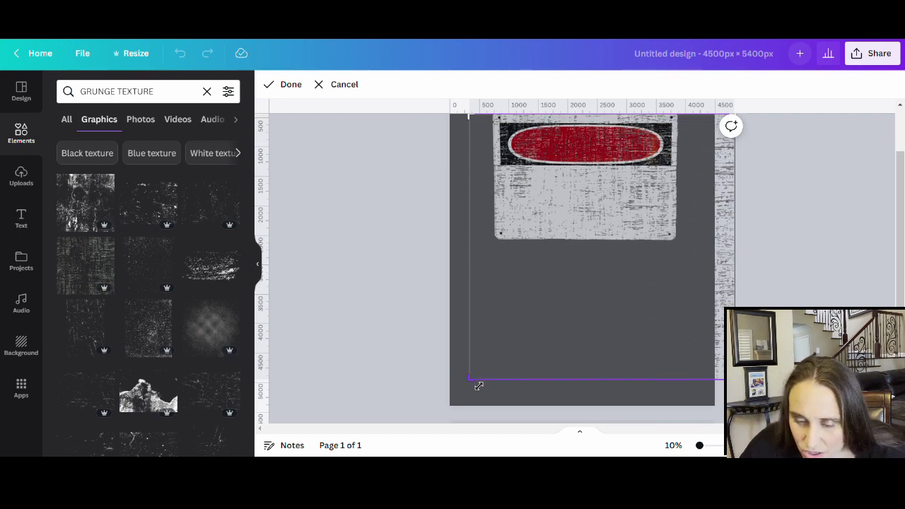
drag(479, 385, 505, 243)
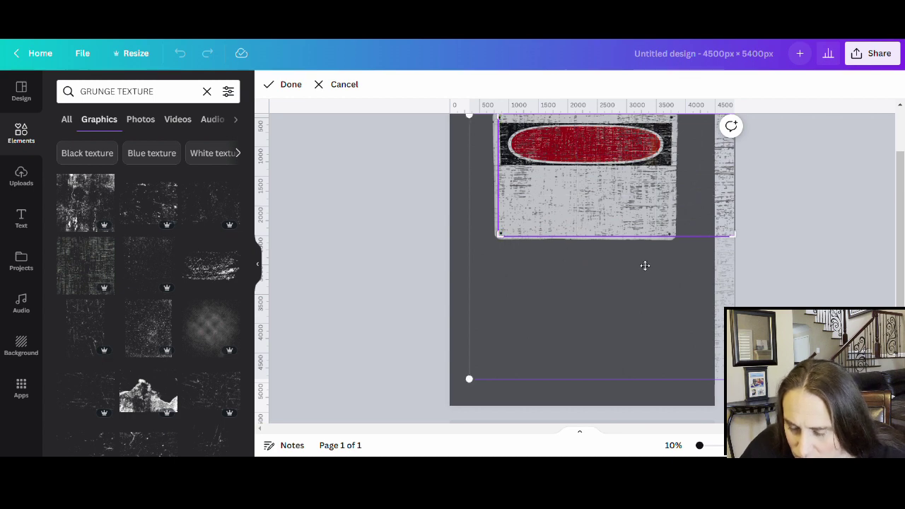
drag(746, 244, 676, 241)
scroll(582, 269, up, 1)
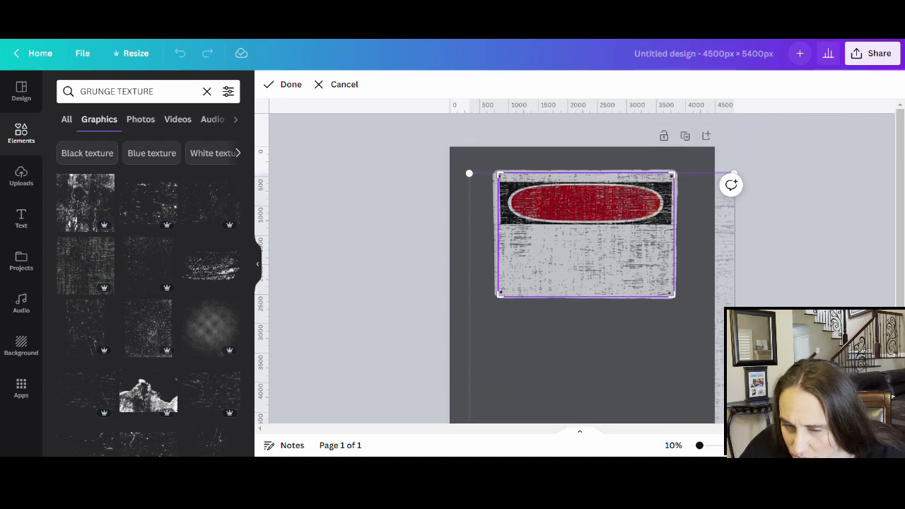
key(Return)
key(Escape)
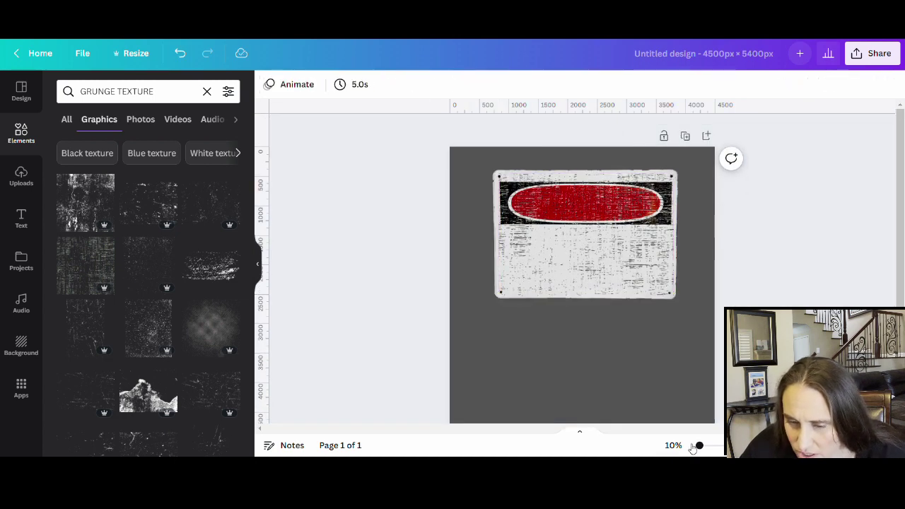
click(683, 394)
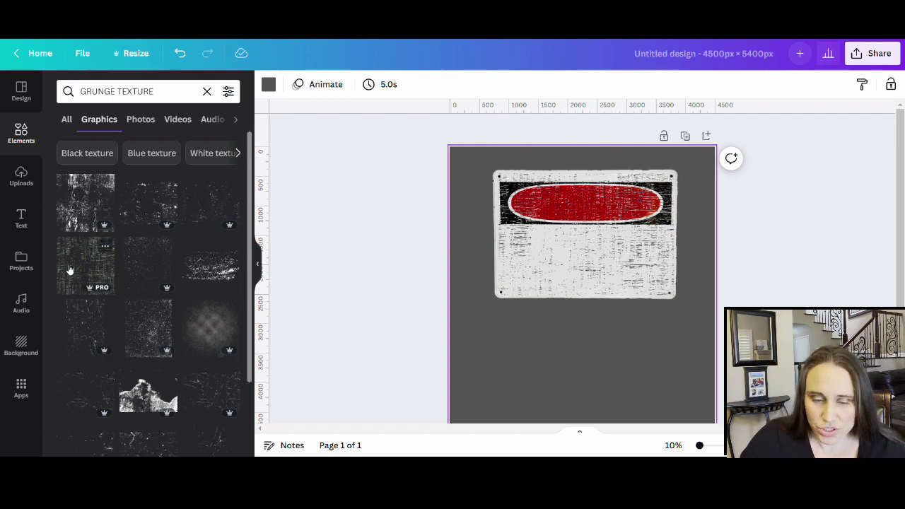
Step: Add the scratched grunge texture from the results, align it with the sign's lower-left corner, and enlarge it to the sign's width
scroll(69, 270, down, 3)
scroll(181, 226, up, 2)
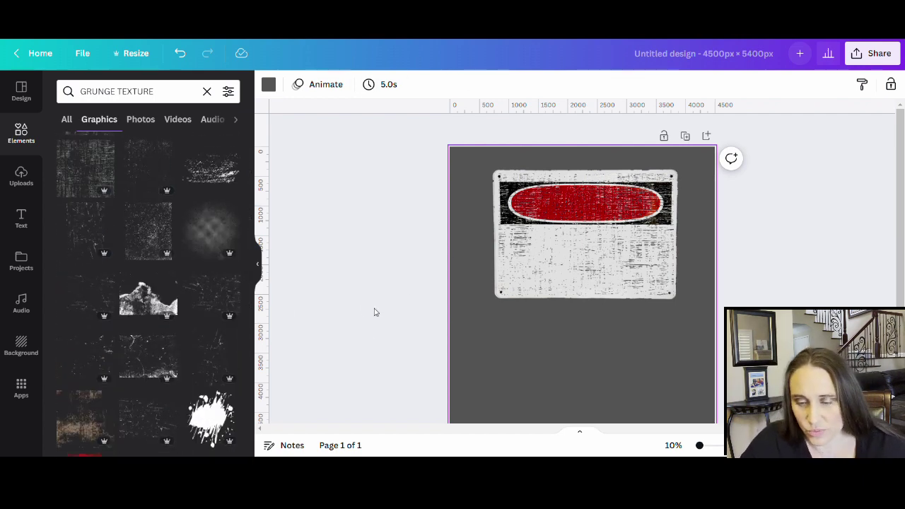
scroll(117, 256, up, 3)
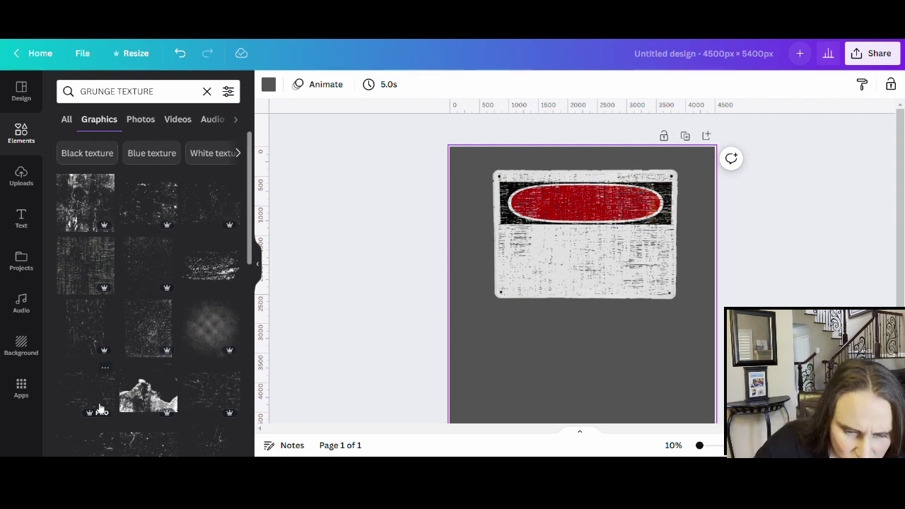
click(84, 395)
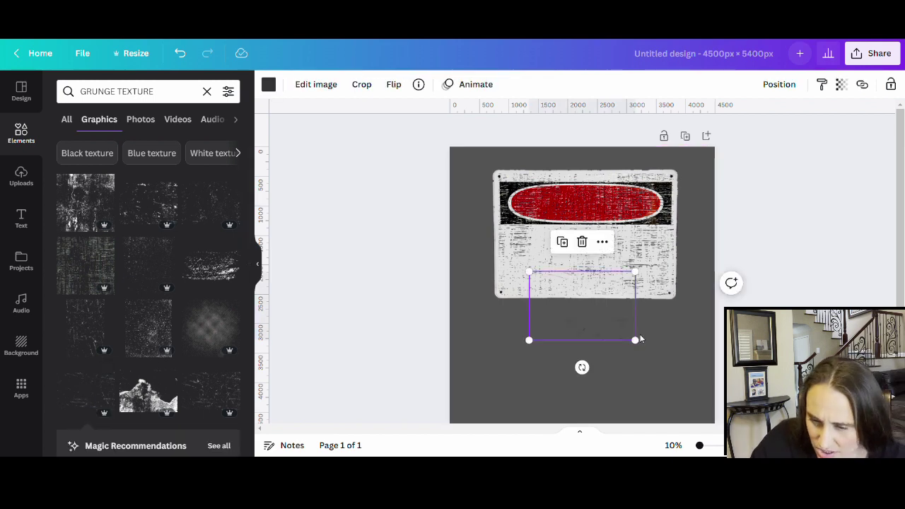
drag(604, 331, 576, 285)
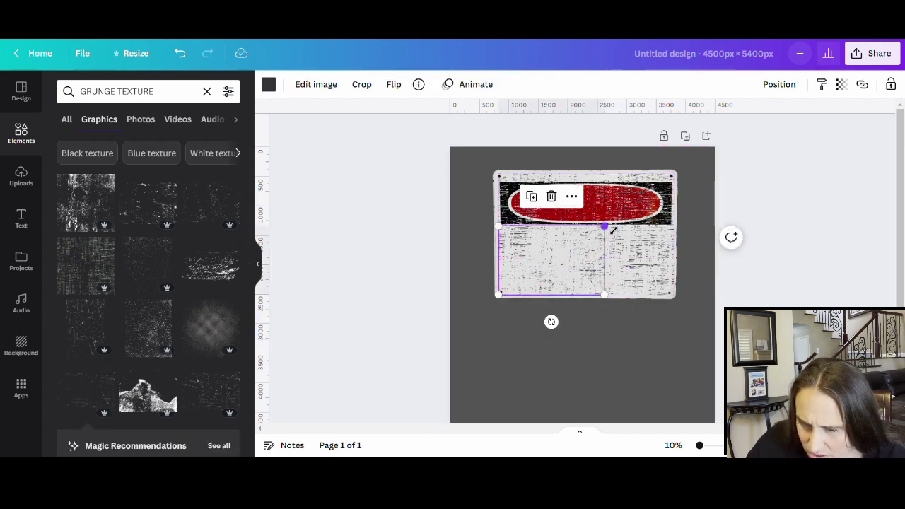
drag(605, 224, 699, 223)
Step: Recolour the scratched texture dark reddish brown, #602419, and deselect it
click(269, 84)
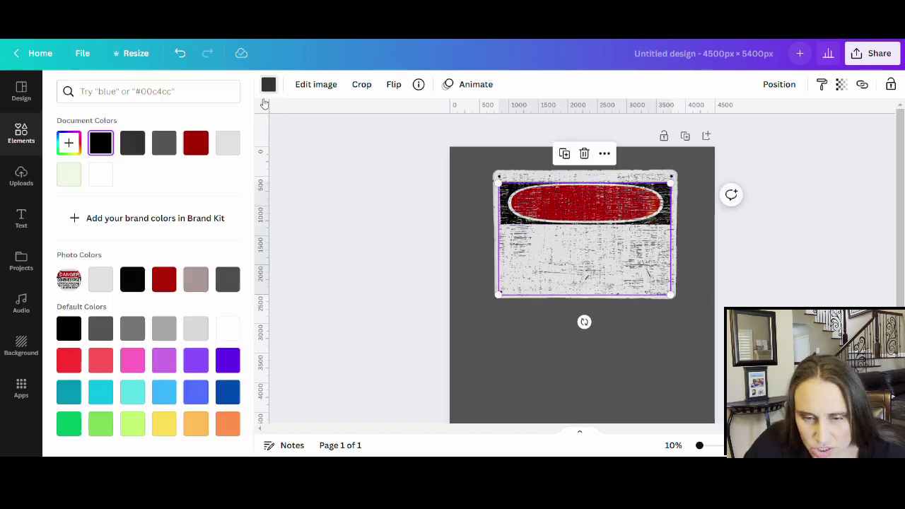
click(164, 279)
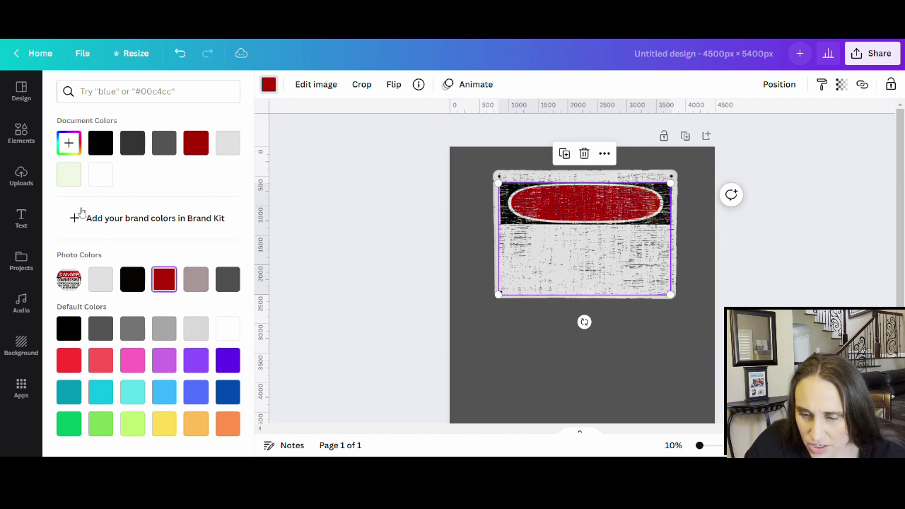
click(69, 143)
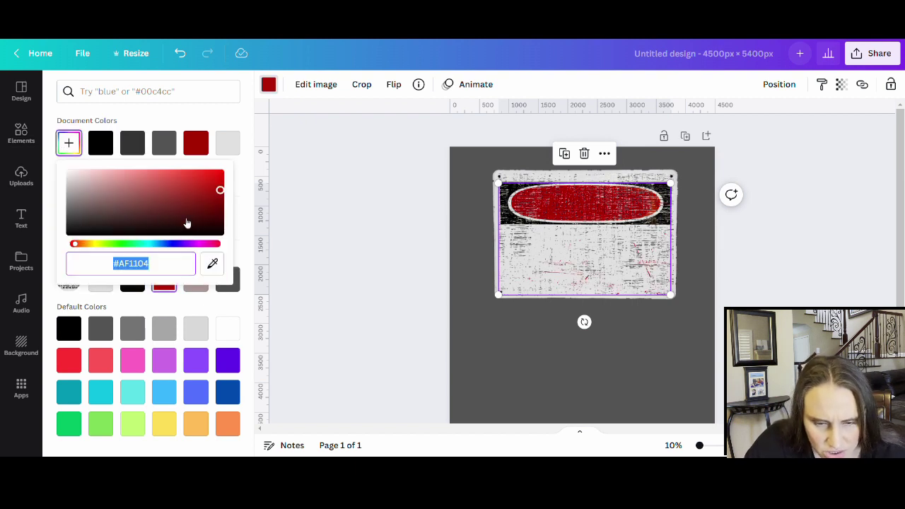
click(208, 211)
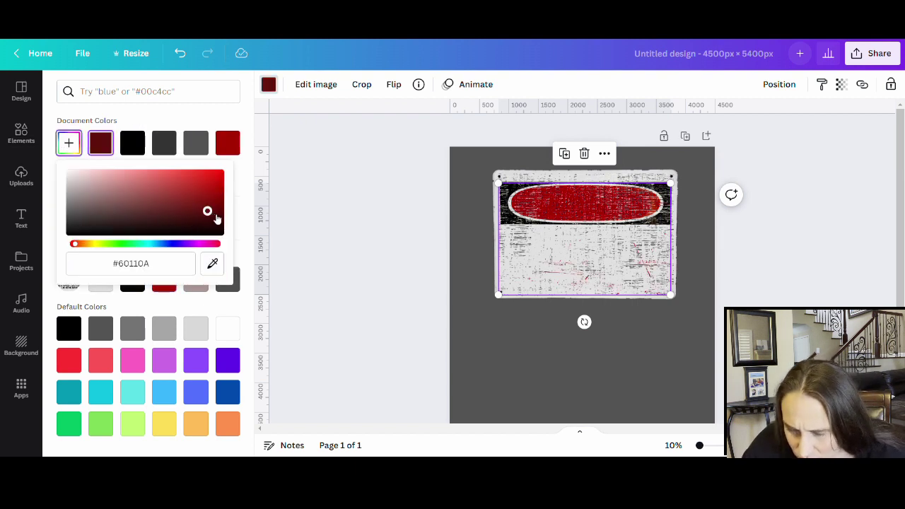
click(183, 213)
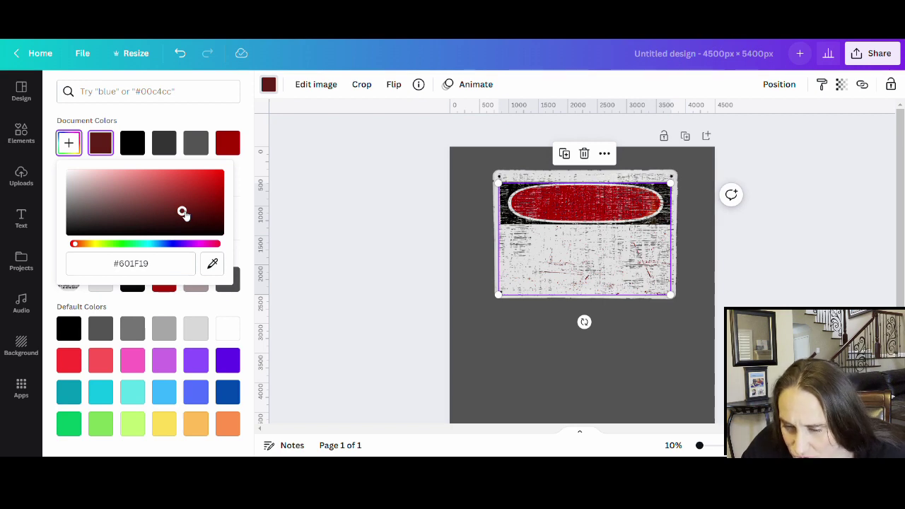
click(82, 245)
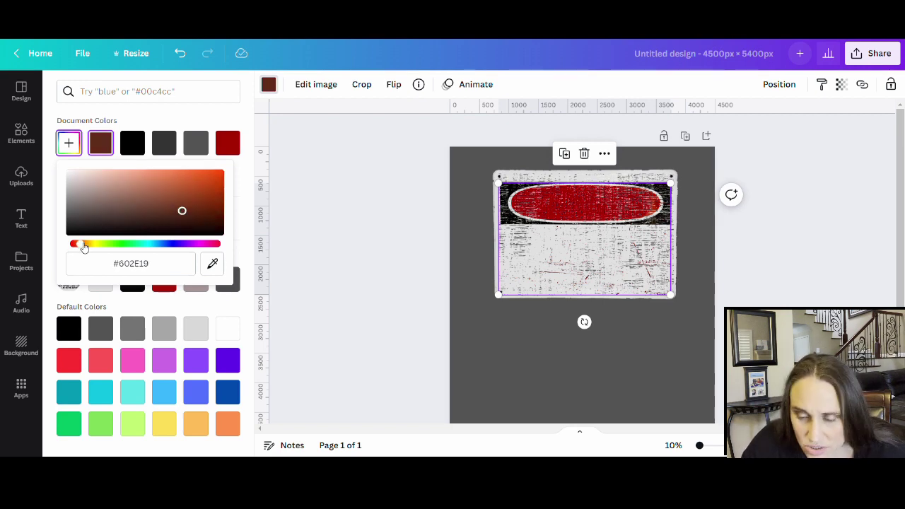
drag(81, 246, 77, 246)
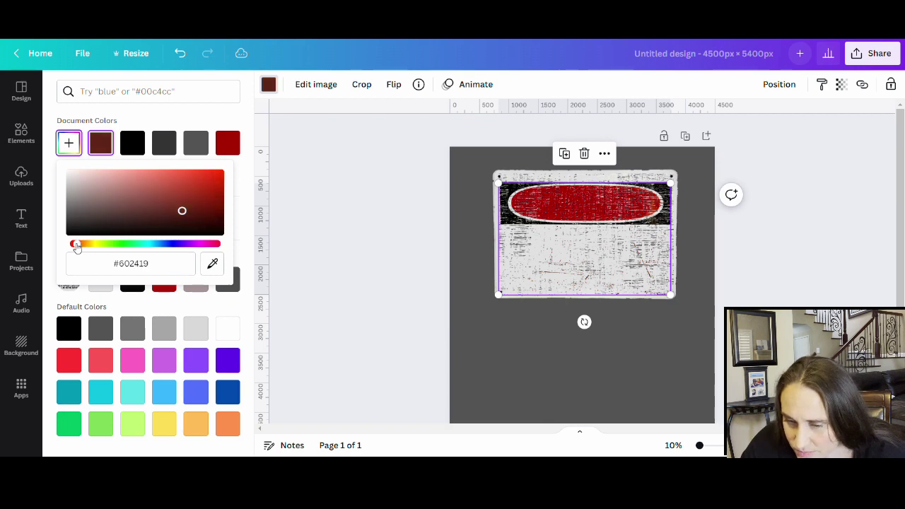
click(325, 286)
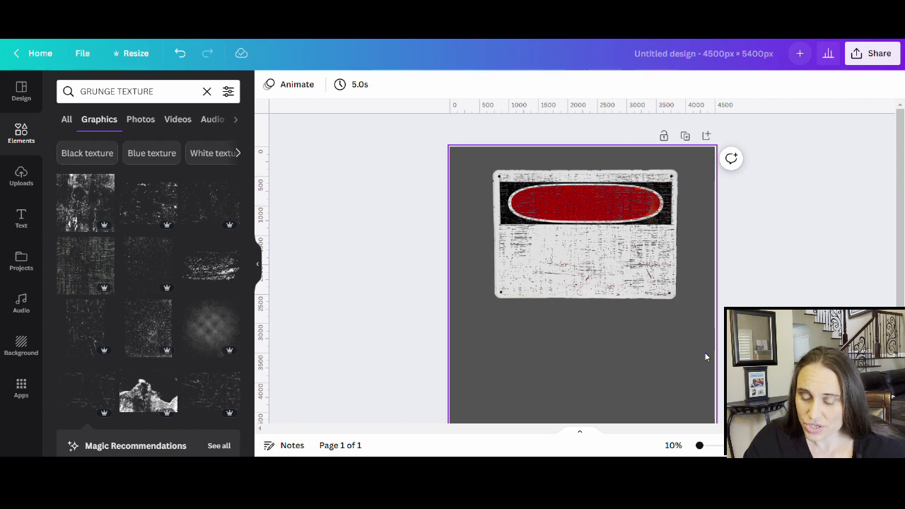
Step: Group all of the sign's elements and move the group slightly lower on the canvas
drag(468, 340, 442, 155)
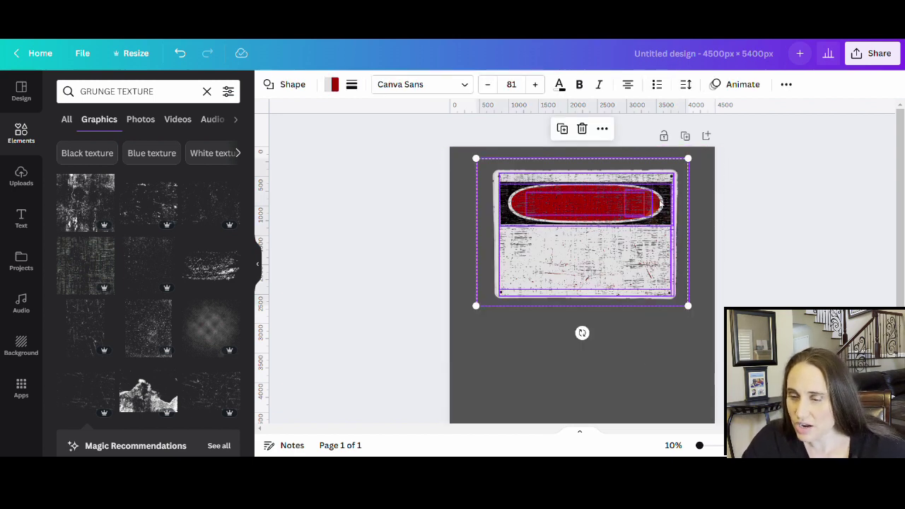
click(787, 85)
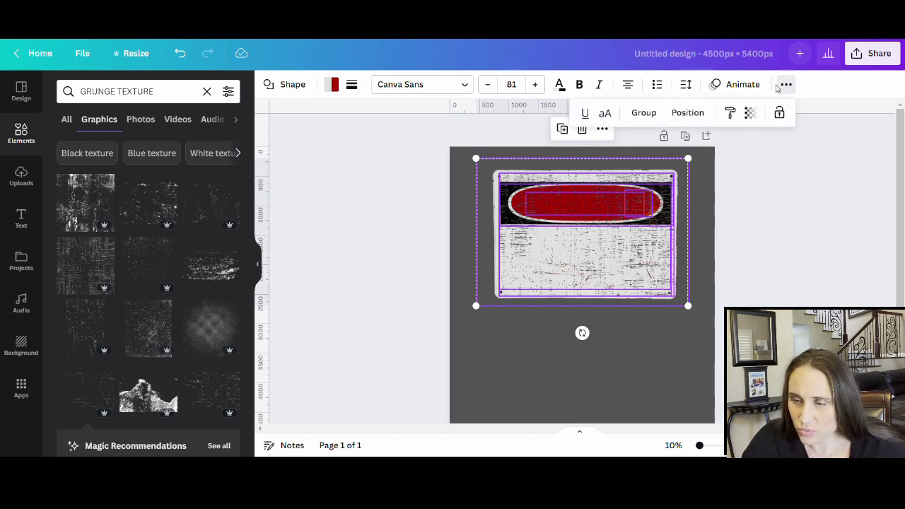
click(648, 116)
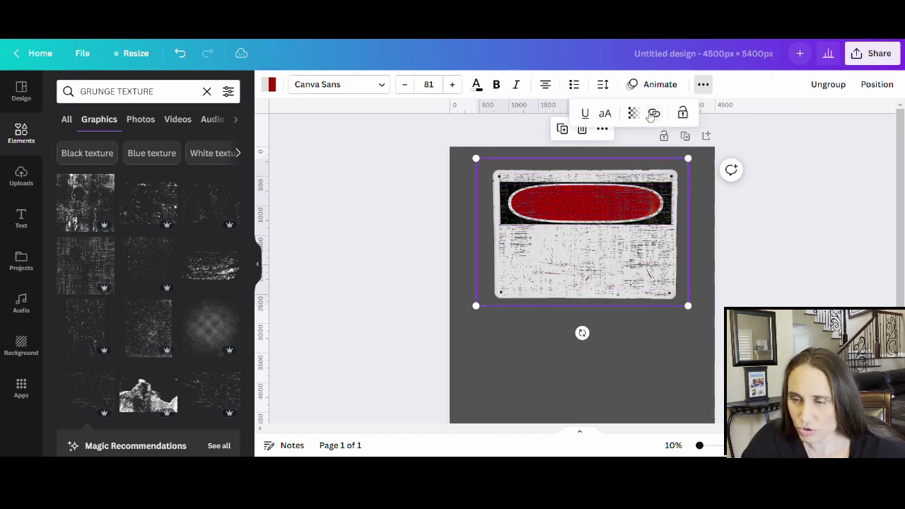
click(830, 256)
drag(671, 292, 637, 293)
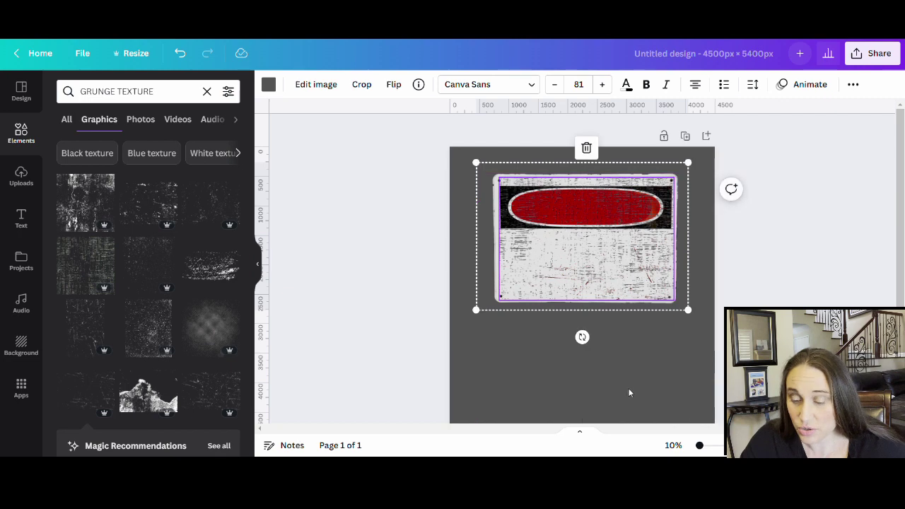
Step: Change the canvas background colour to black
click(582, 399)
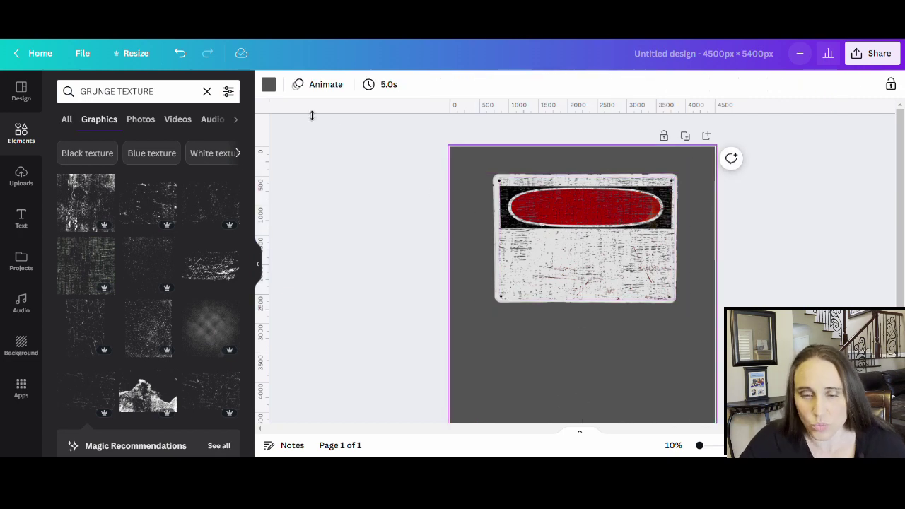
click(268, 86)
click(69, 328)
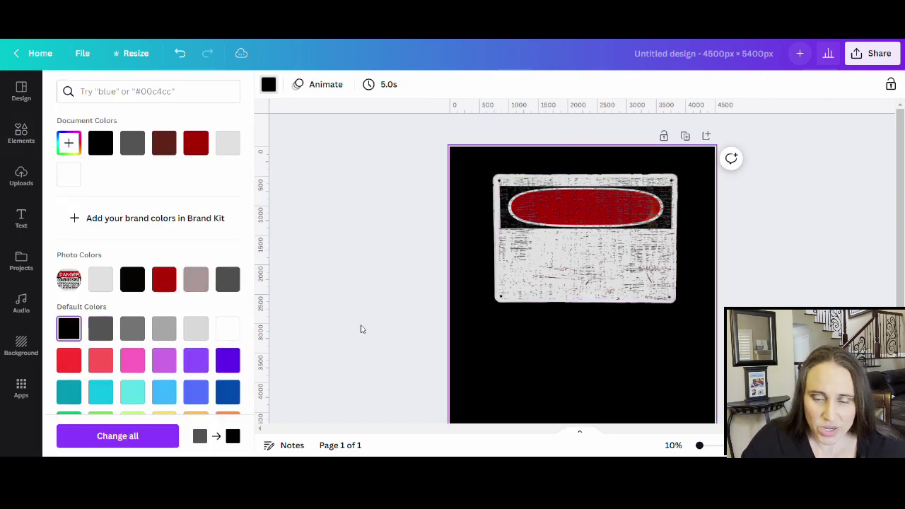
click(602, 374)
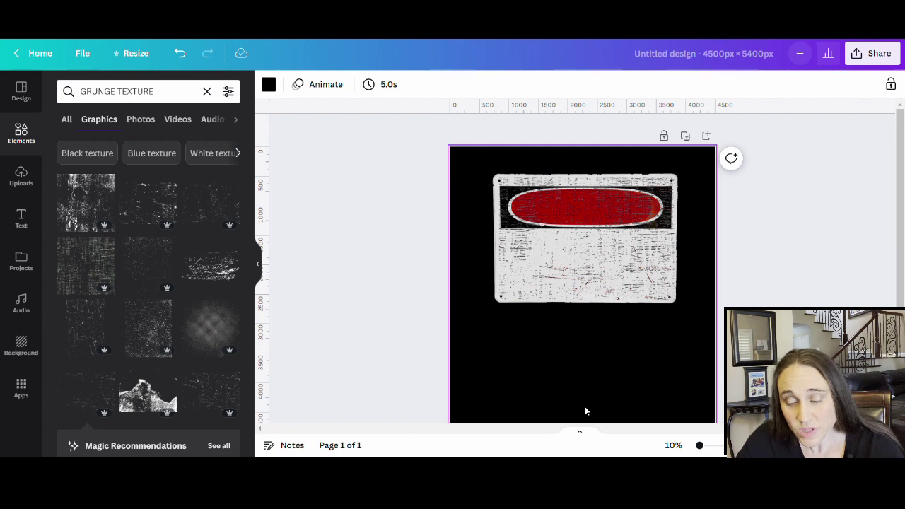
Step: Enlarge the grouped sign to nearly the canvas width, keep it centred near the upper edge, and deselect it
drag(590, 311, 609, 287)
click(653, 412)
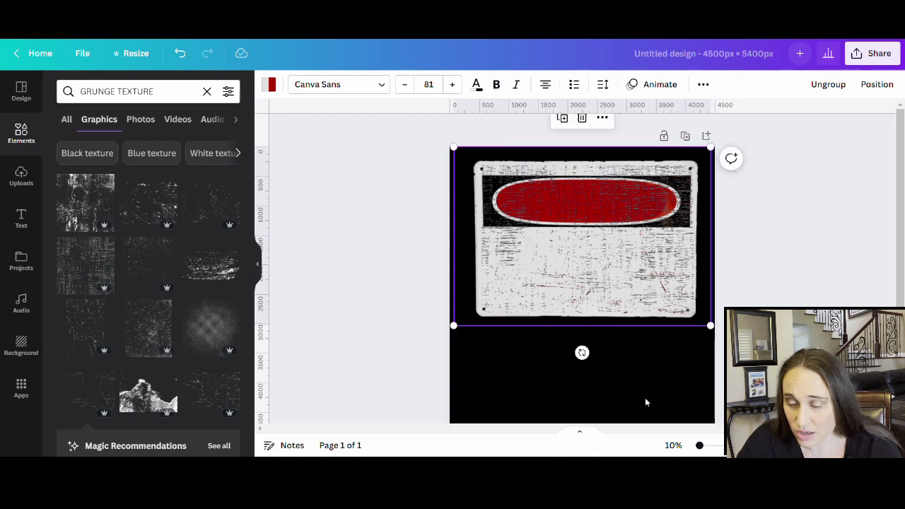
click(645, 396)
Step: Add a text box enlarged to font size 167, place it inside the red oval, and colour it light grey
key(t)
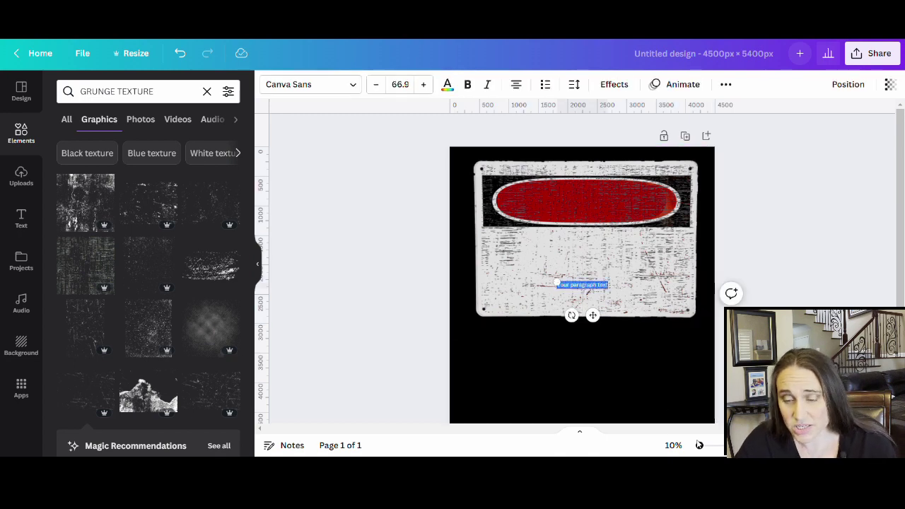
drag(524, 274, 479, 272)
click(598, 384)
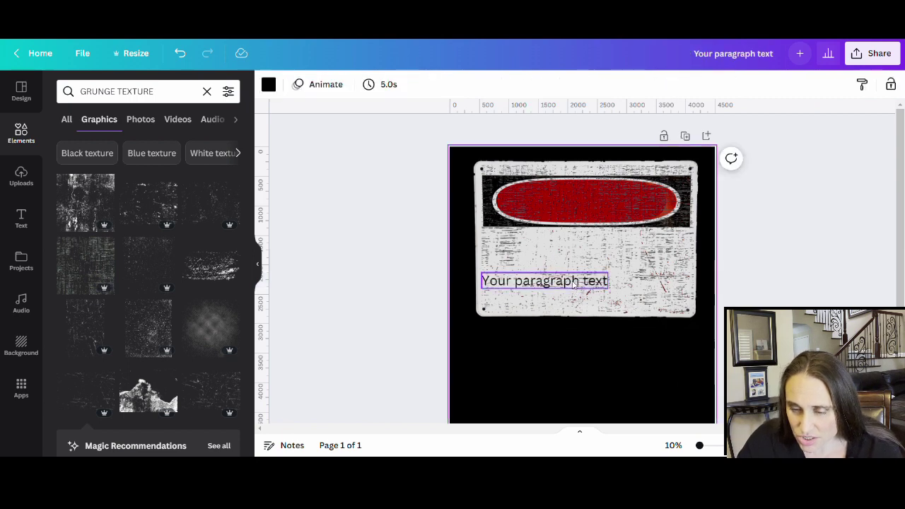
drag(582, 286, 617, 205)
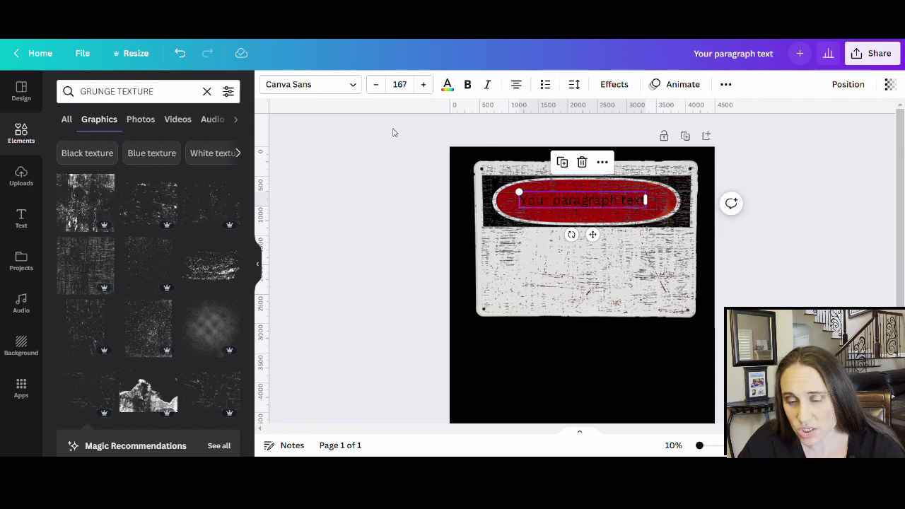
click(448, 84)
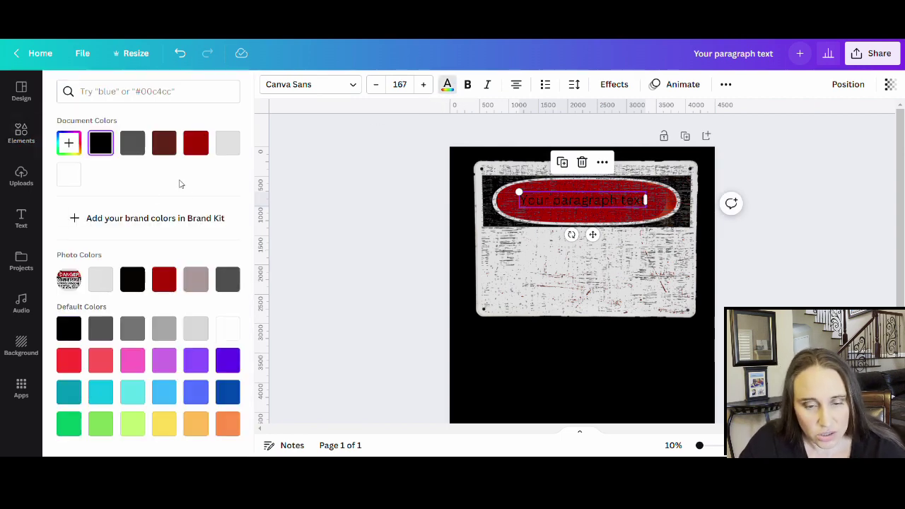
click(235, 152)
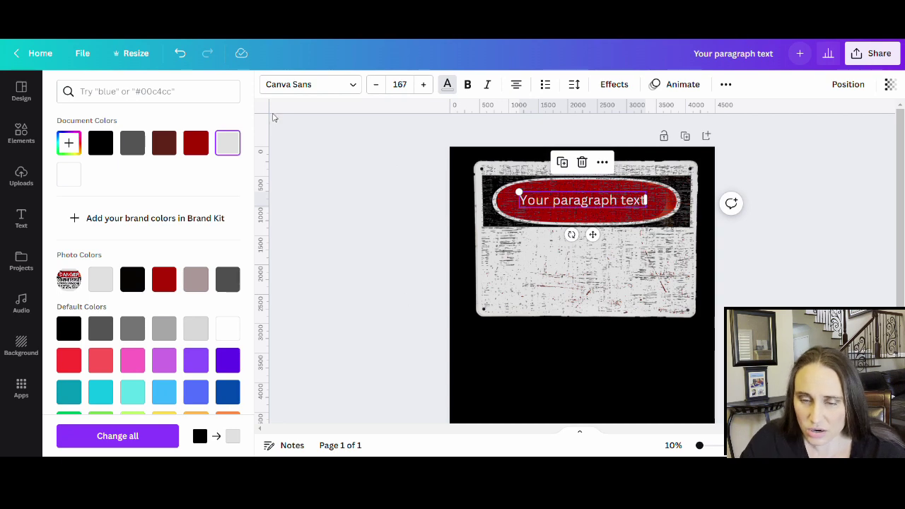
Step: Search the fonts for "GRUNGE" for the text in the red oval
click(315, 93)
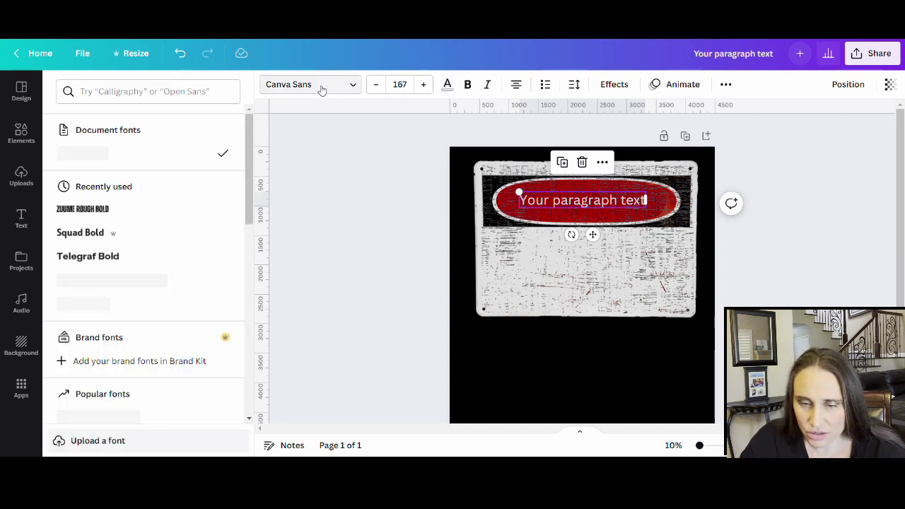
click(171, 102)
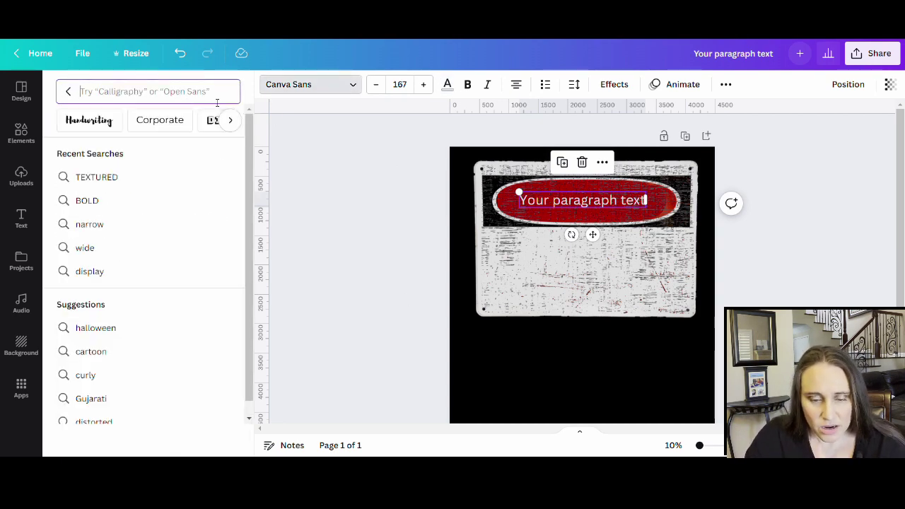
text(G)
key(BackSpace)
text(G)
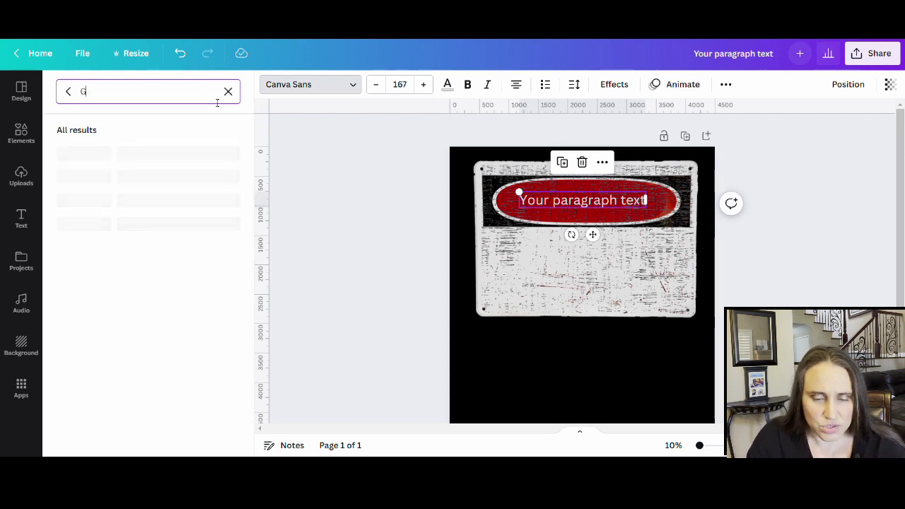
text(RUNGE)
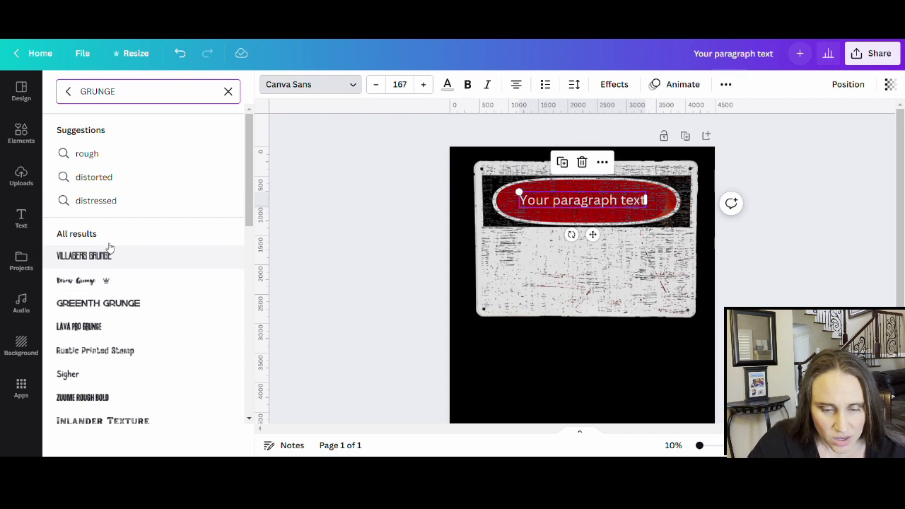
Step: Apply the Special Elite font to the text in the red oval and replace its wording with "WARNING"
scroll(122, 224, down, 5)
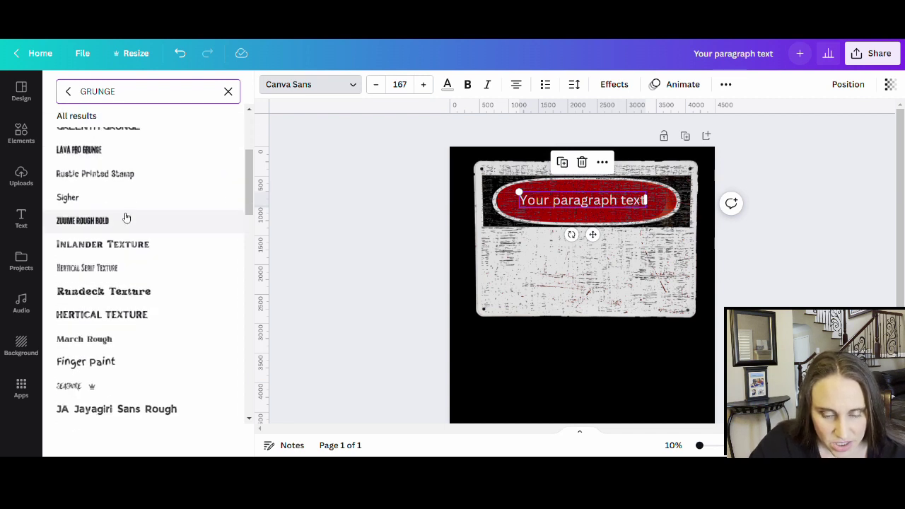
scroll(128, 222, down, 4)
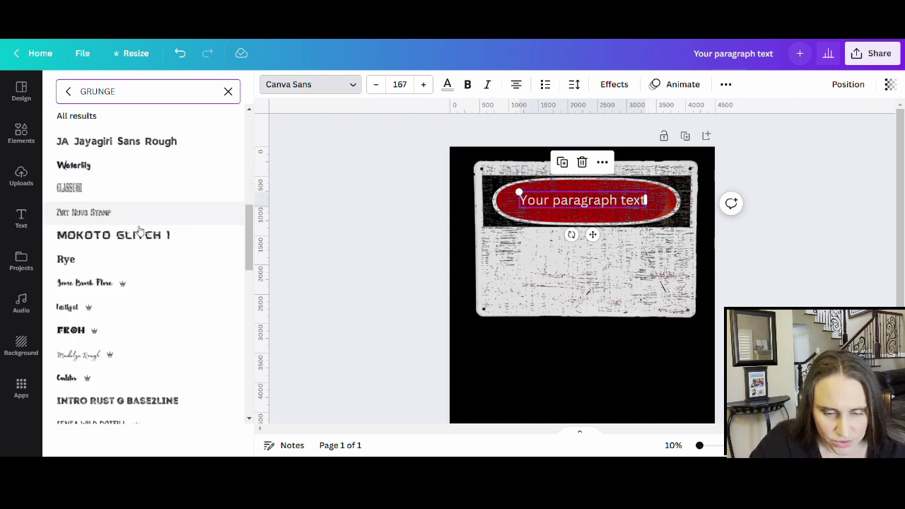
scroll(142, 231, down, 2)
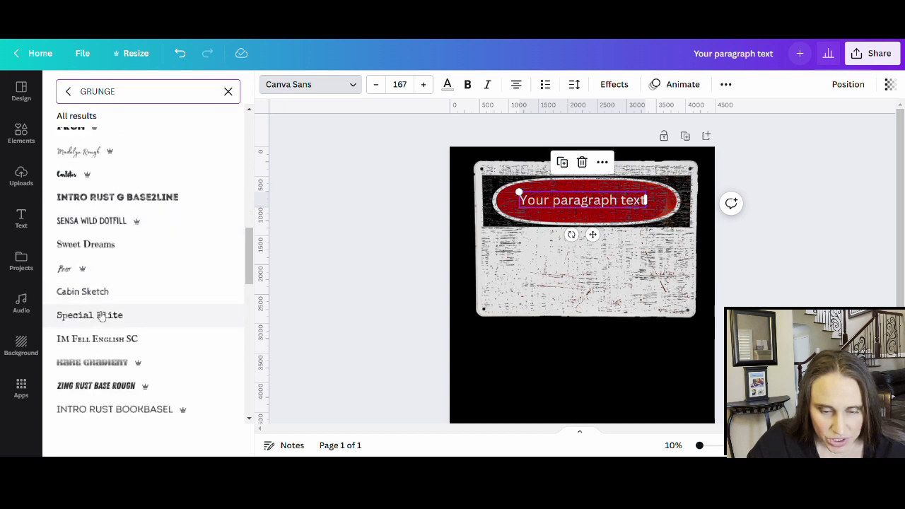
click(101, 323)
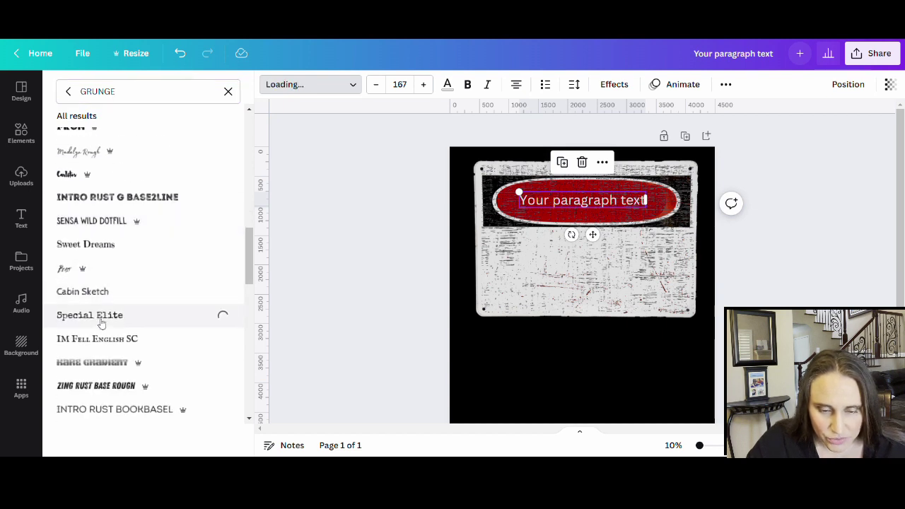
double_click(631, 196)
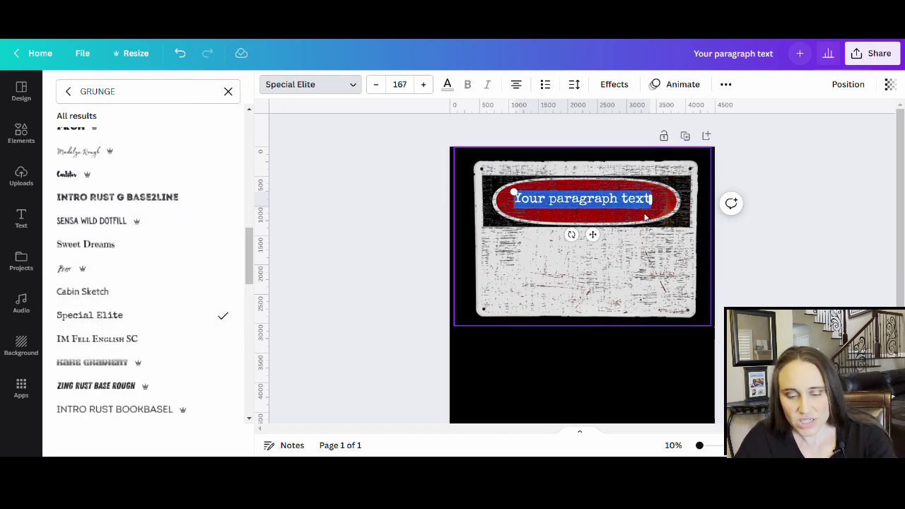
text(WARNING)
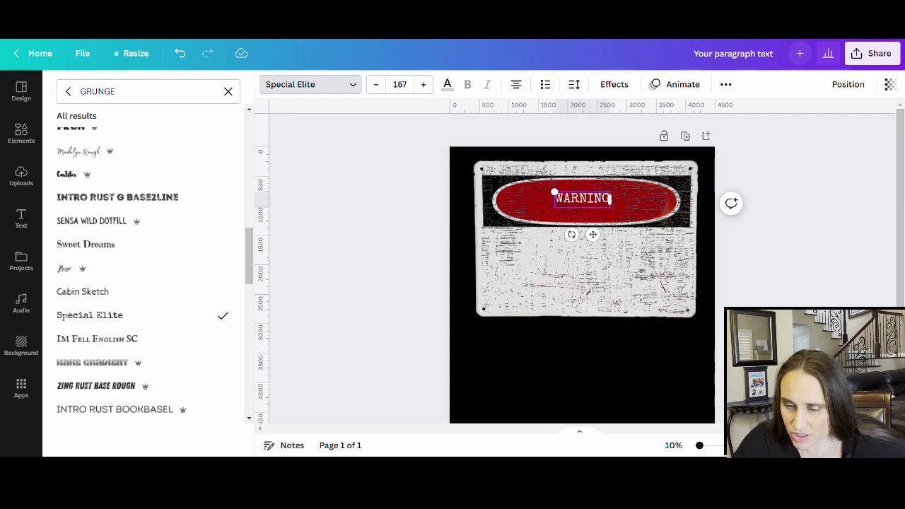
Step: Enlarge the WARNING text to font size 426, centre it inside the red oval, and deselect it
drag(557, 197, 504, 177)
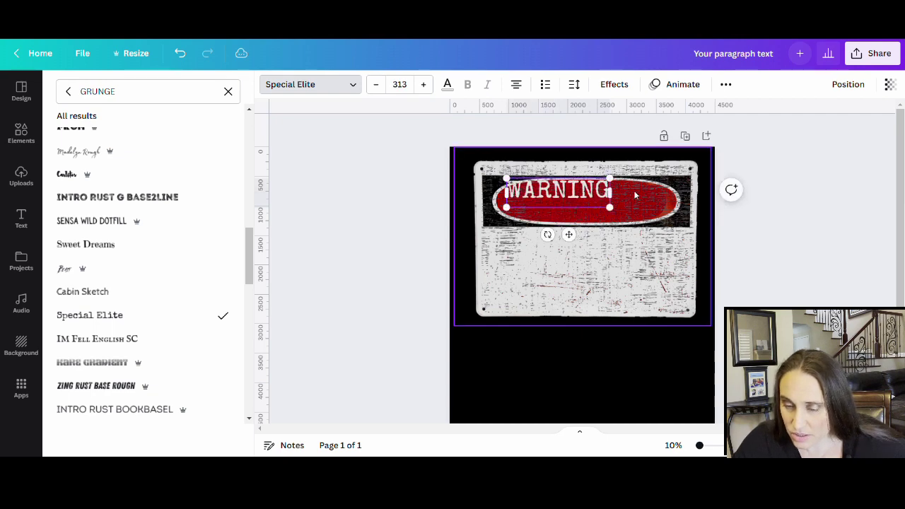
drag(617, 218, 654, 229)
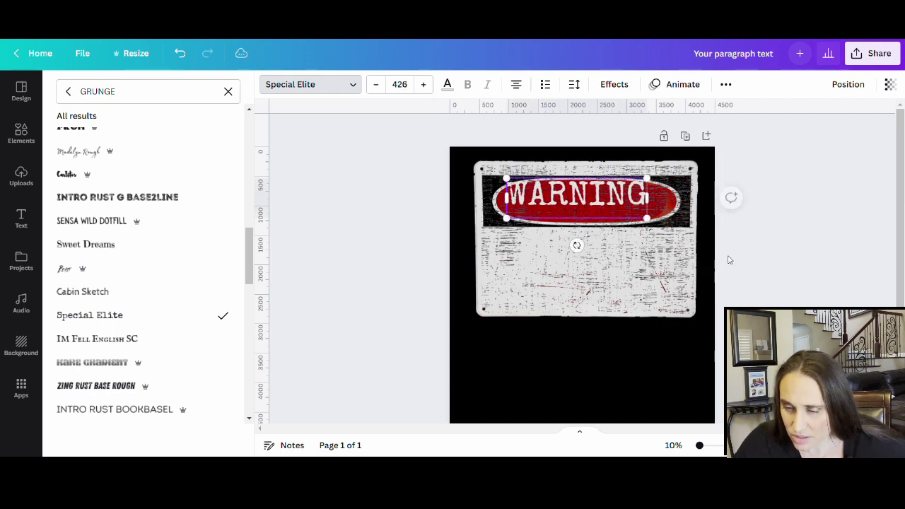
click(576, 244)
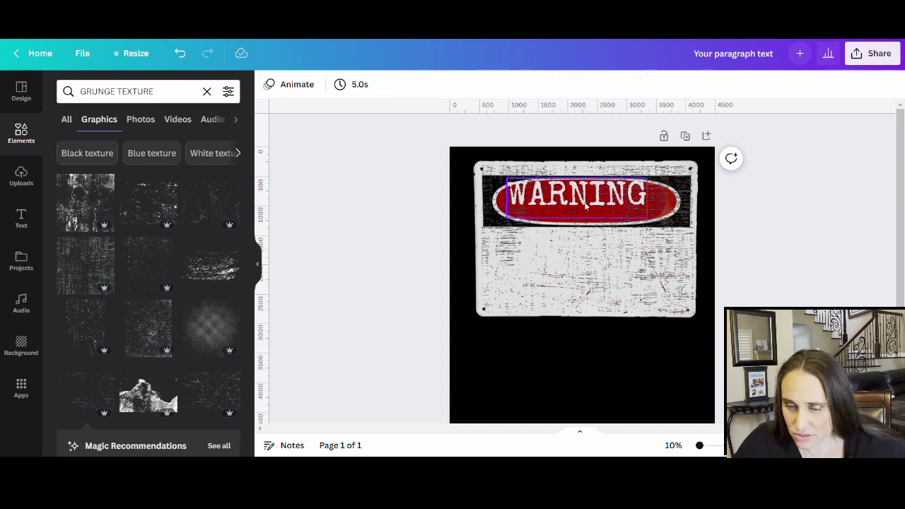
drag(587, 206, 597, 214)
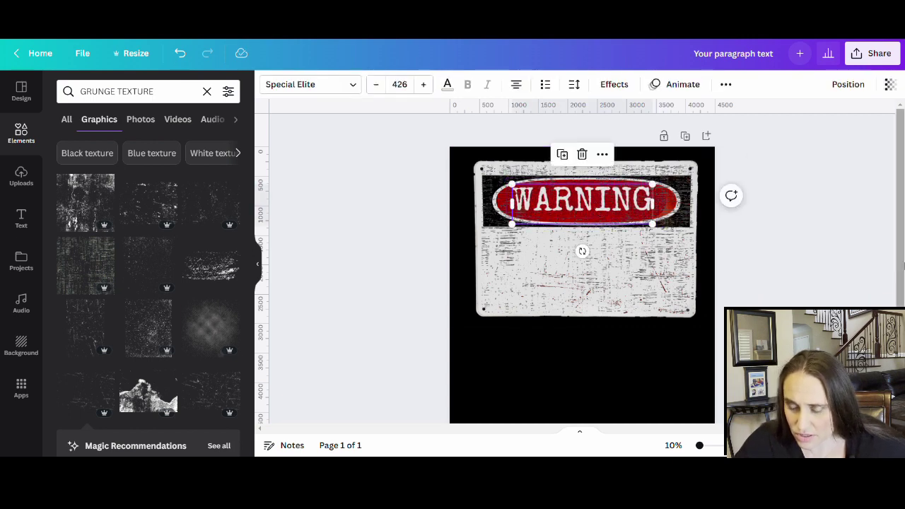
scroll(903, 266, down, 1)
click(707, 432)
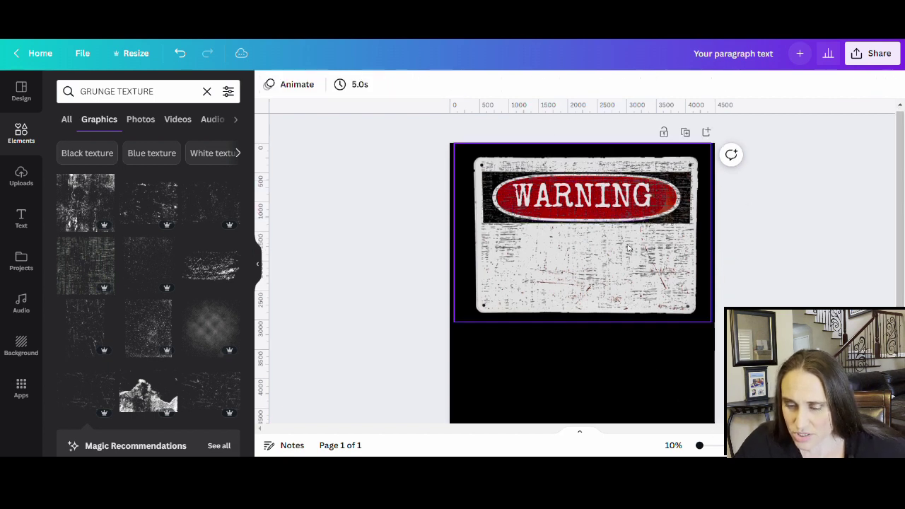
click(627, 200)
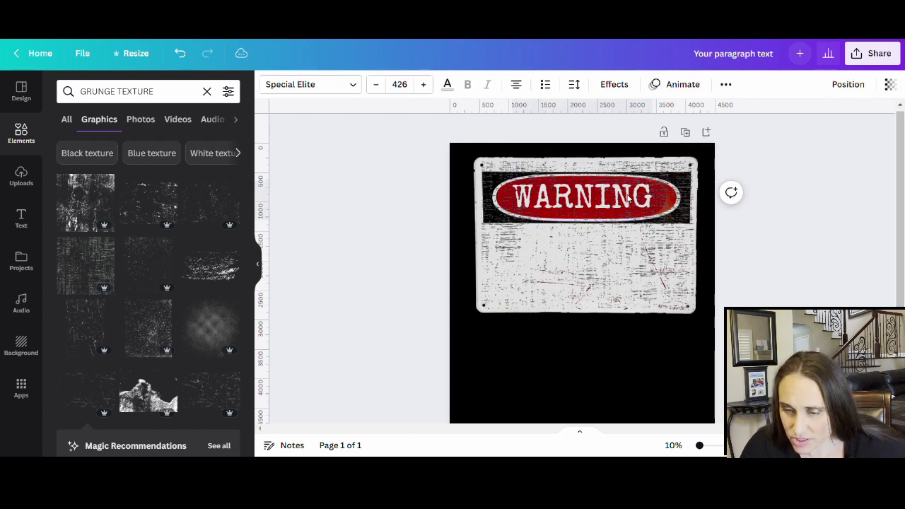
drag(626, 198, 628, 199)
click(758, 191)
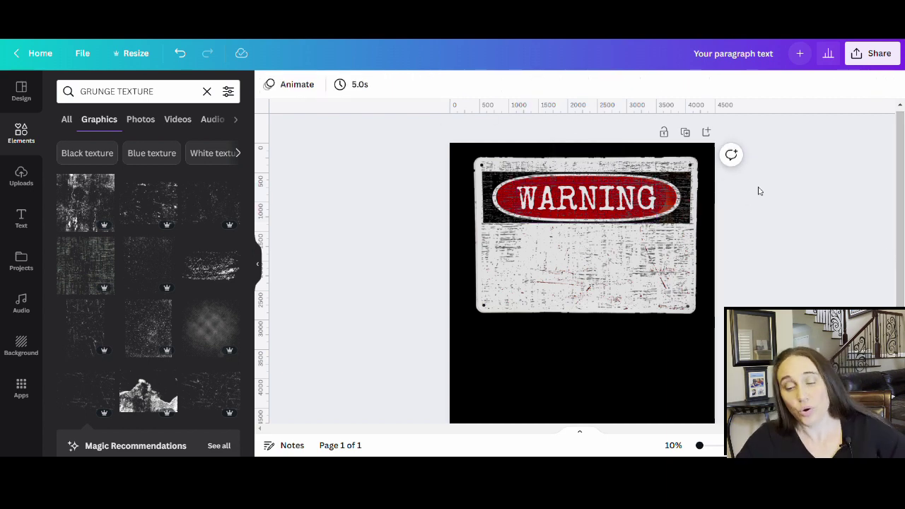
Step: Add a text box at font size 121 on the white part of the sign and enter "OFFICIAL TEENAGER"
click(639, 400)
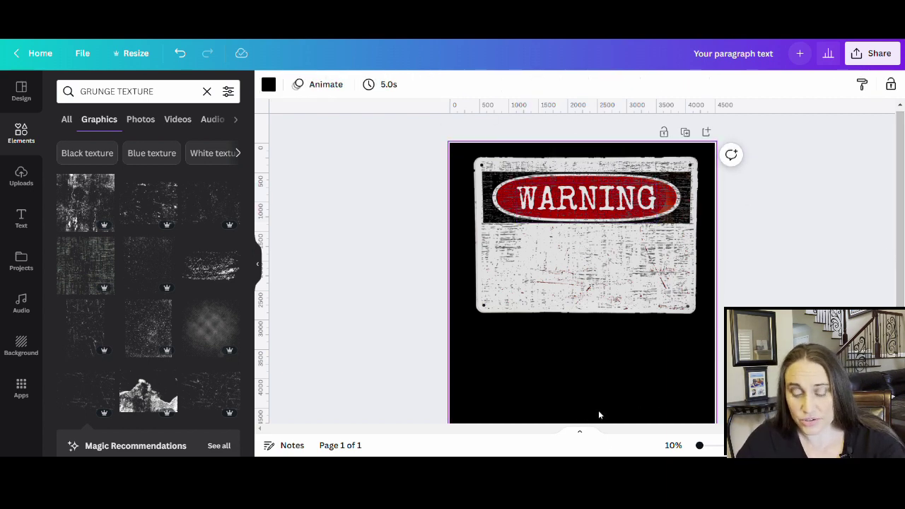
key(t)
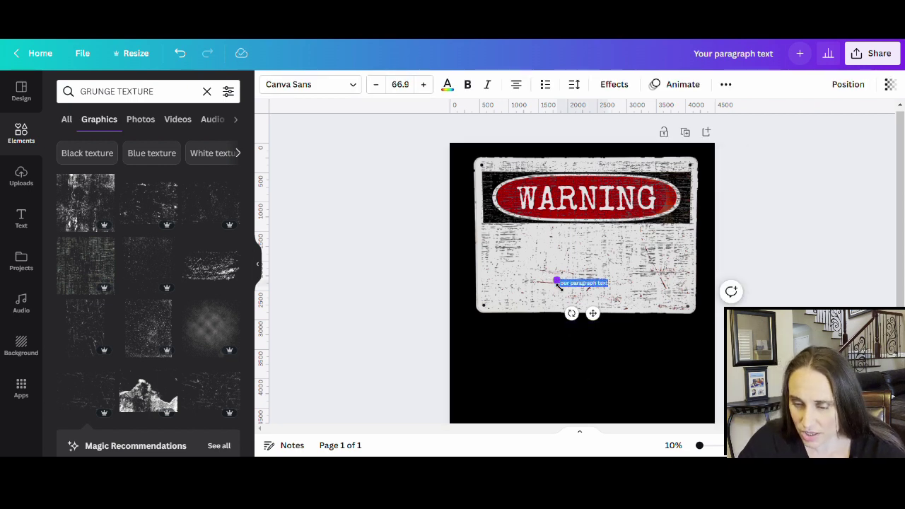
drag(557, 282, 517, 275)
text(S)
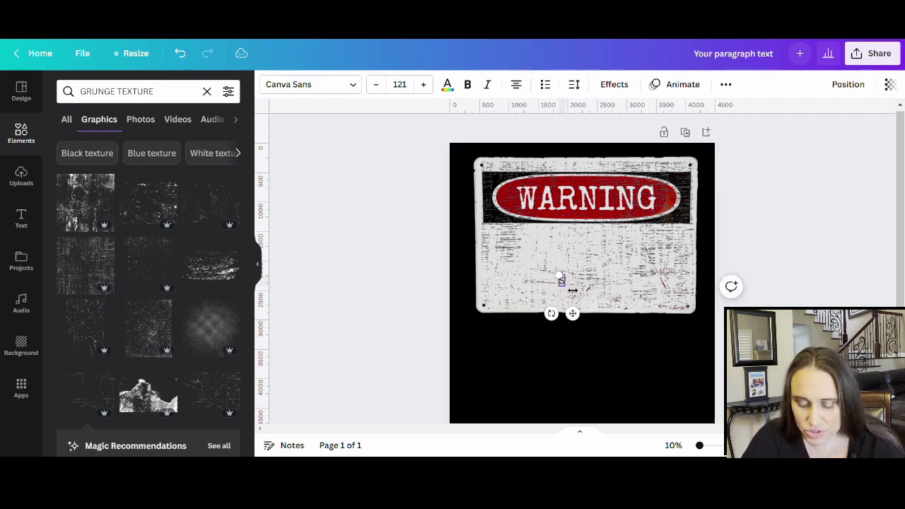
text(FFIC)
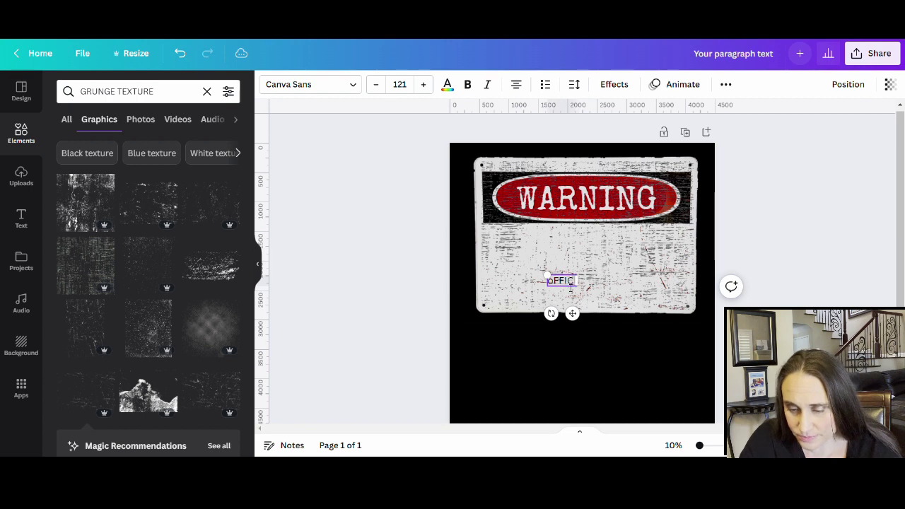
text(IAL TEEN)
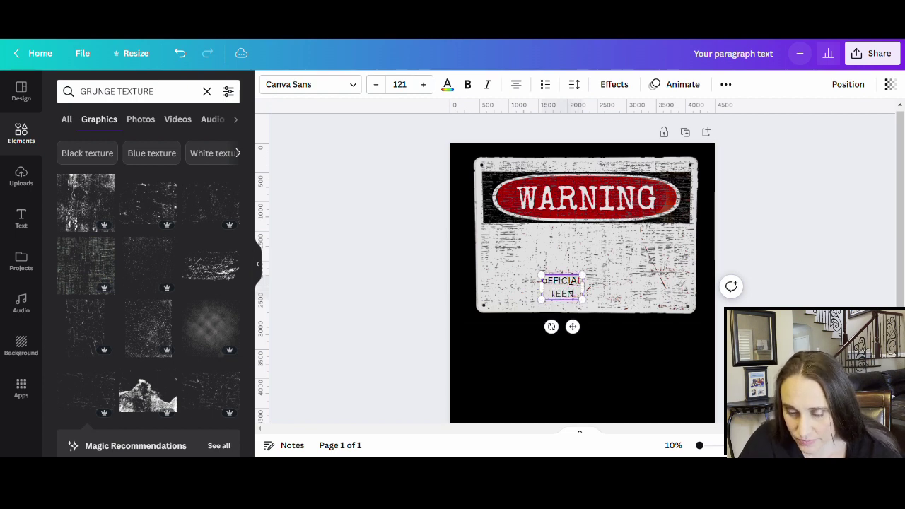
text(AGER)
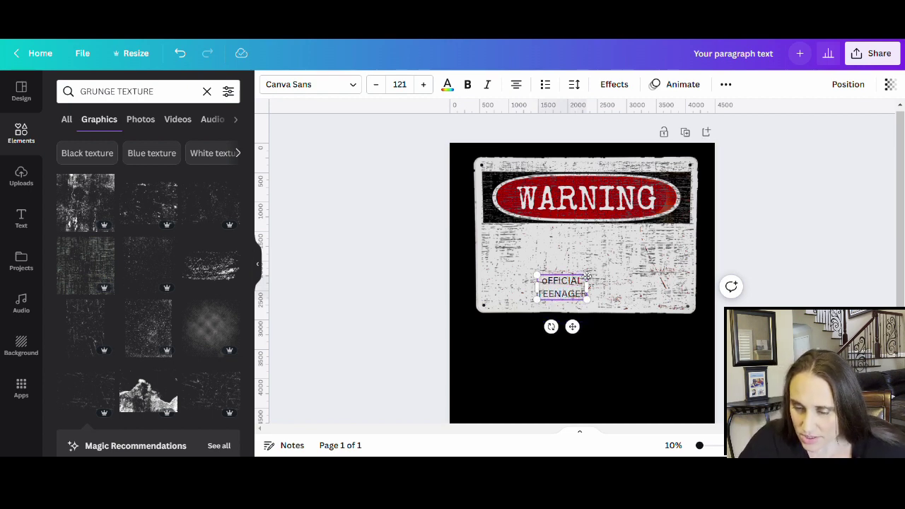
Step: Enlarge the OFFICIAL TEENAGER text to font size 353 with a capital first letter, and centre it on the sign's white area
drag(588, 277, 683, 228)
key(BackSpace)
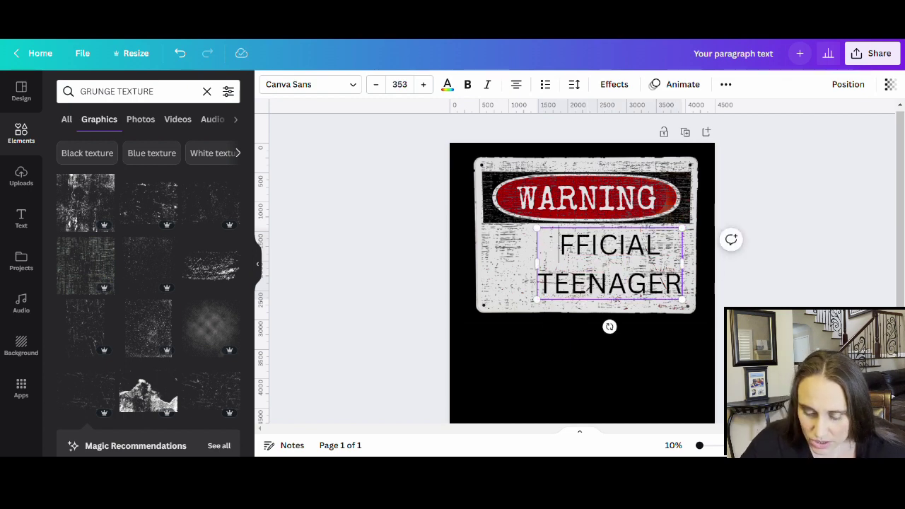
text(O)
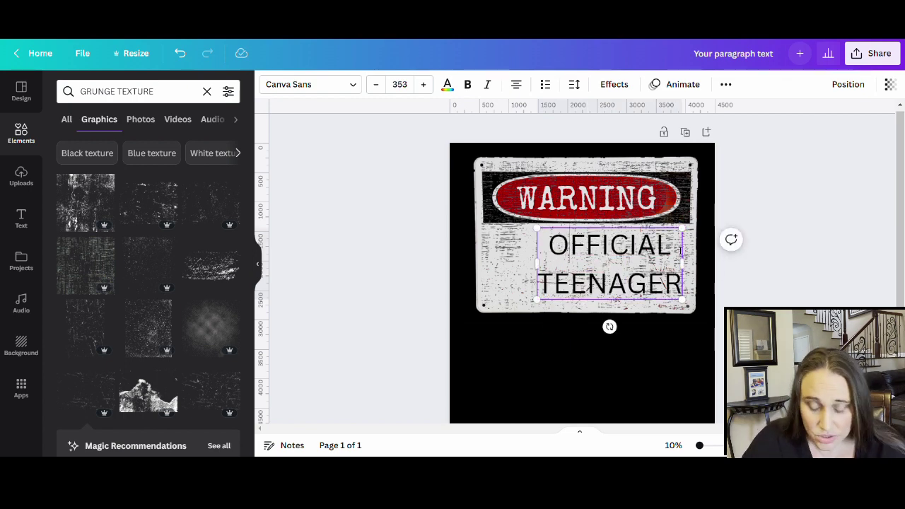
click(789, 298)
drag(650, 278, 626, 283)
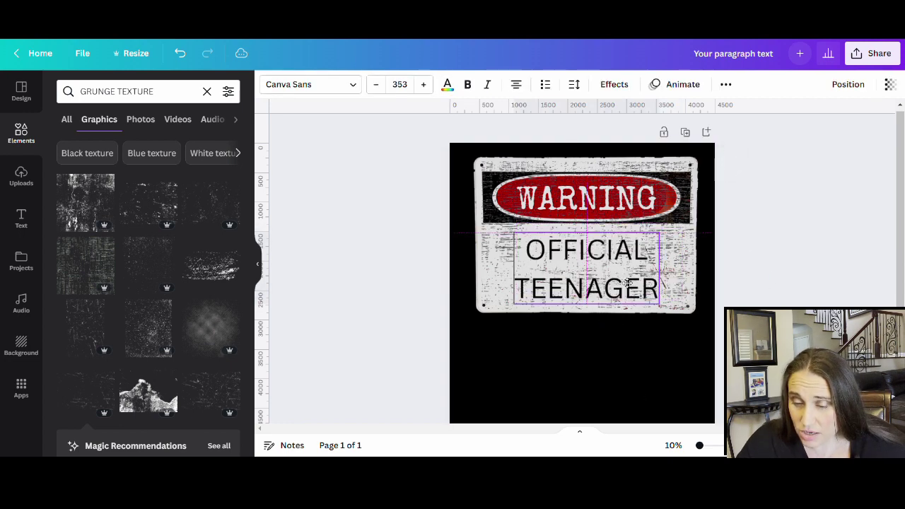
Step: Set the OFFICIAL TEENAGER text in Zuume Rough Bold after trying Zing Rust Base Rough, Special Elite, Rustic Printed Stamp and Hertical Texture
click(340, 85)
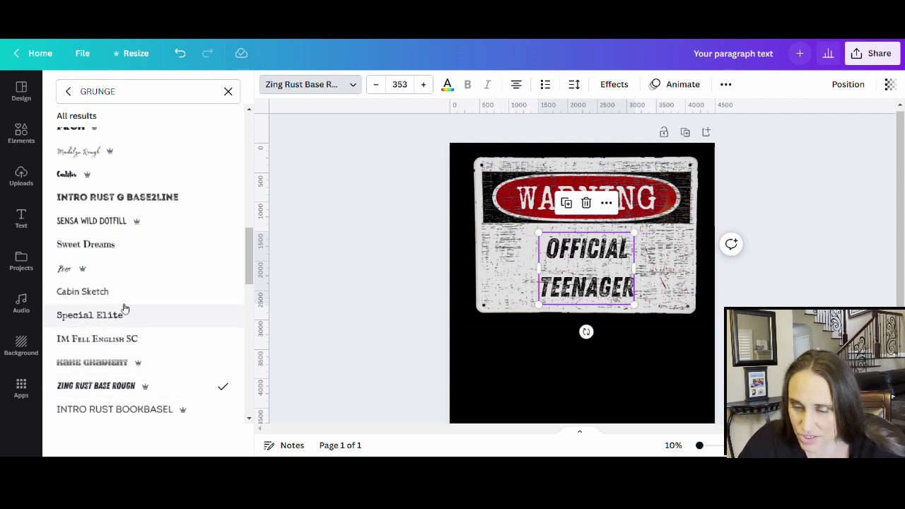
scroll(127, 308, up, 1)
click(116, 379)
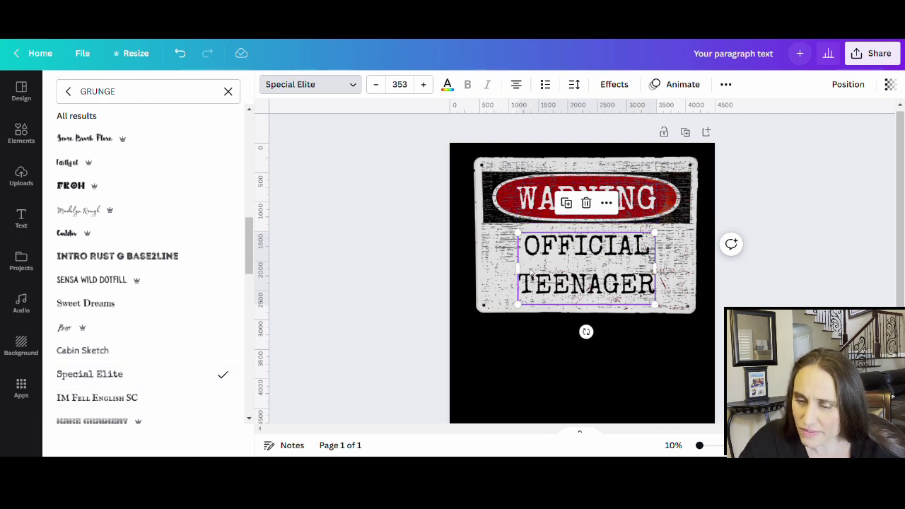
scroll(118, 232, up, 5)
scroll(173, 172, up, 3)
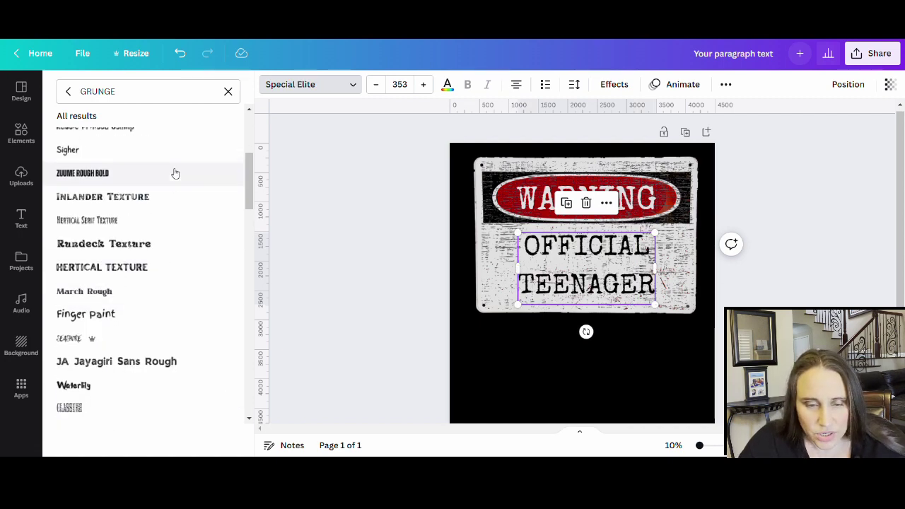
scroll(172, 234, down, 1)
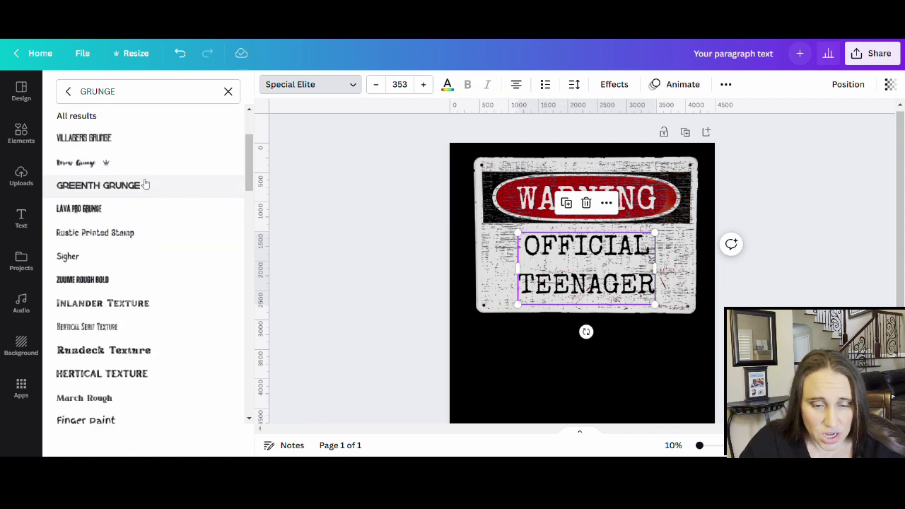
click(142, 185)
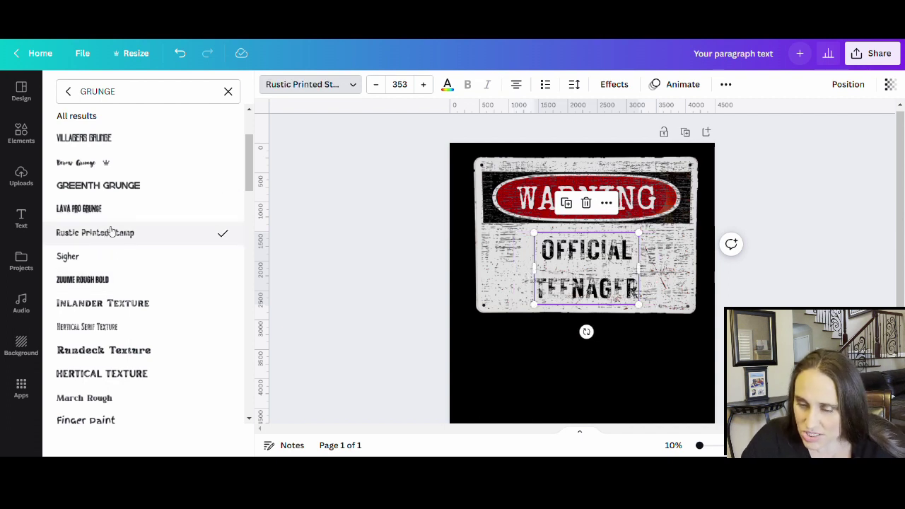
scroll(144, 234, down, 3)
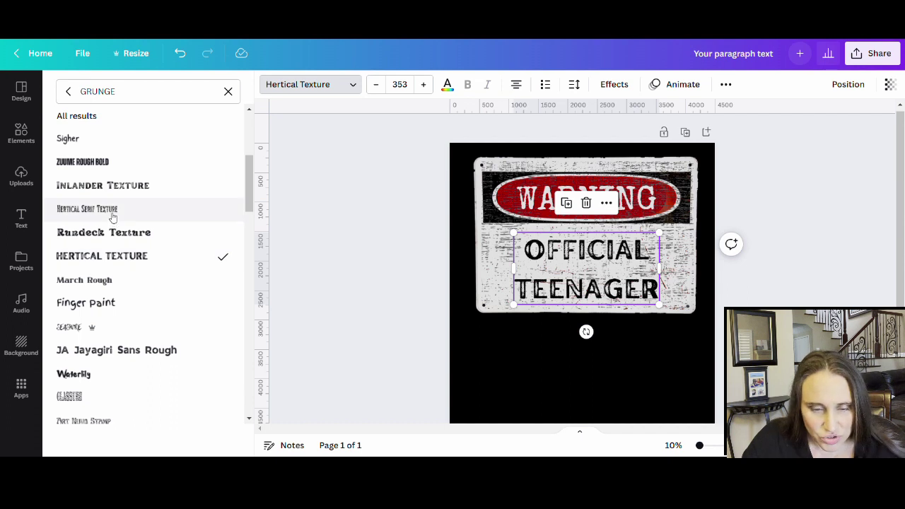
click(111, 162)
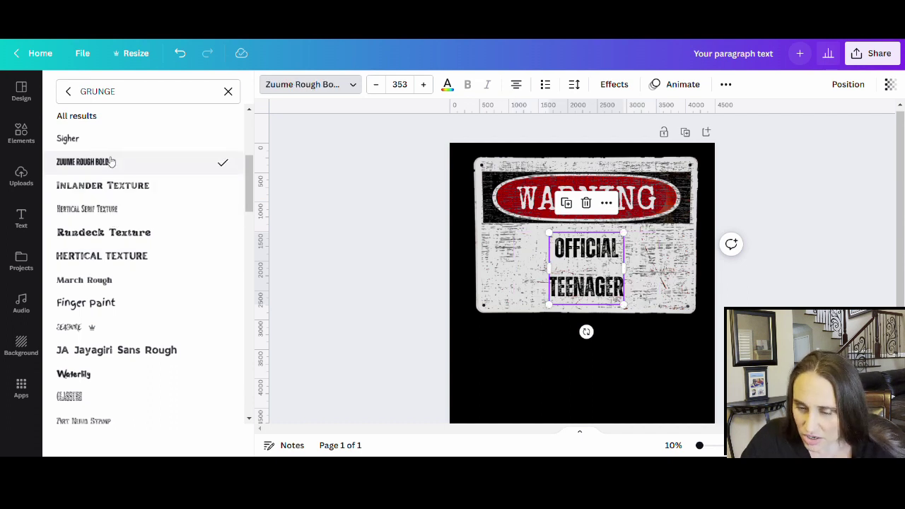
scroll(123, 191, down, 2)
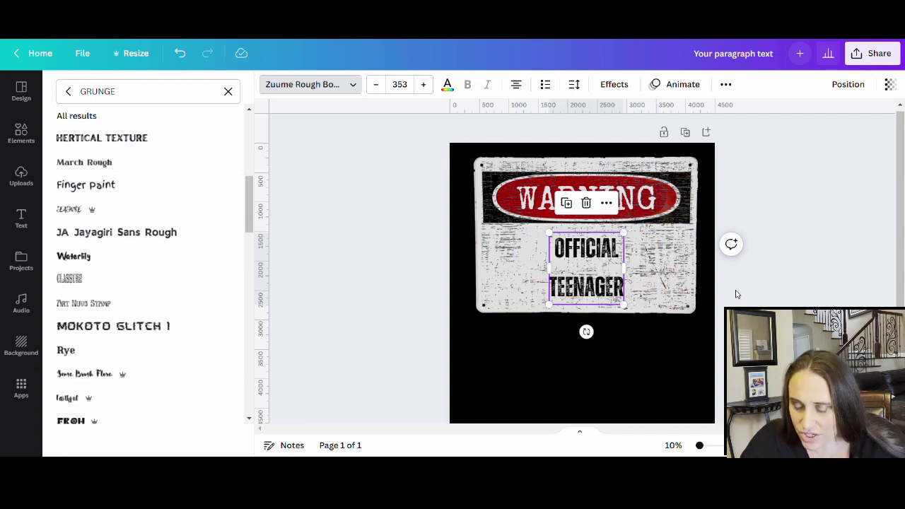
Step: Tighten the OFFICIAL TEENAGER text's line spacing to 0.86 and enlarge it to font size 554, centred on the sign's white area
click(575, 85)
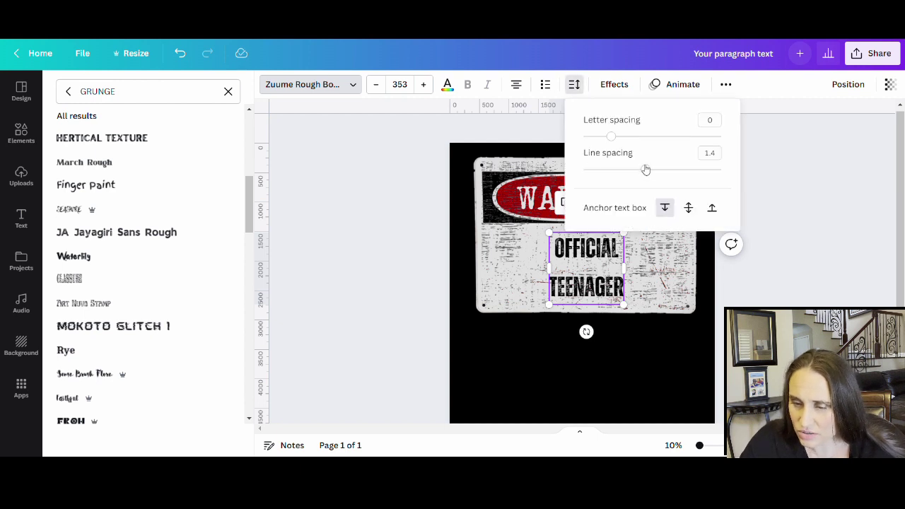
drag(645, 170, 610, 171)
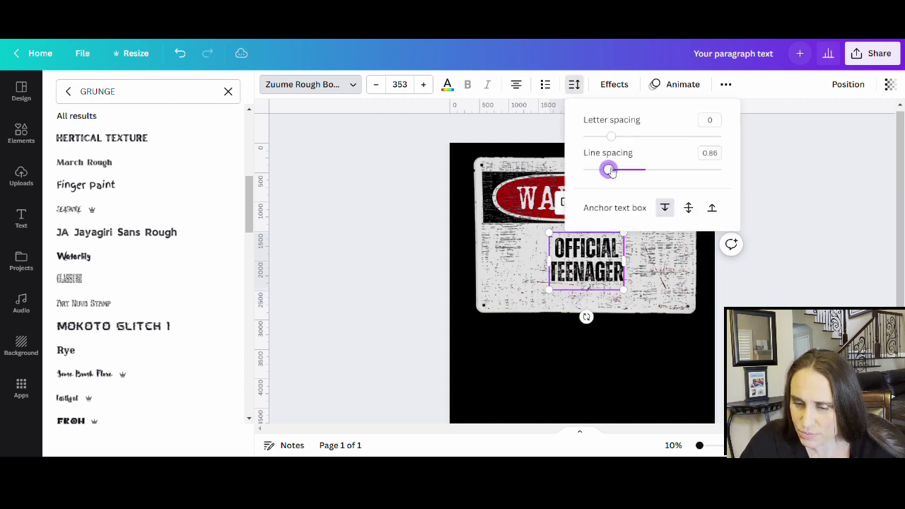
click(759, 302)
drag(623, 289, 666, 322)
click(749, 291)
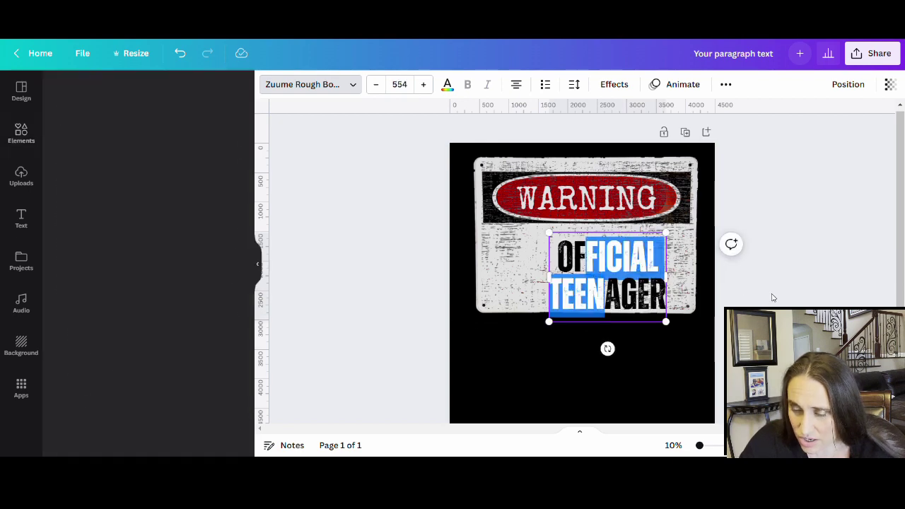
drag(619, 277, 599, 270)
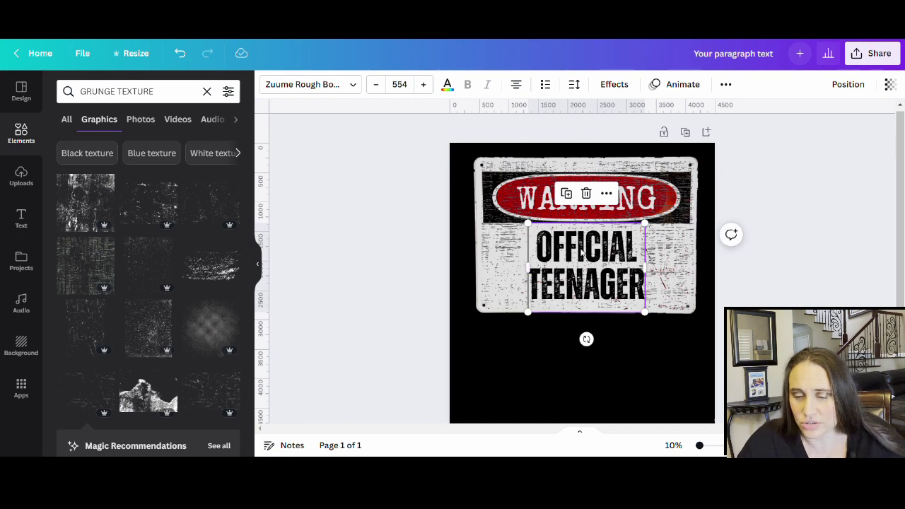
Step: Change the OFFICIAL TEENAGER text's font to Grimpt Rust from the grunge font results
click(309, 84)
scroll(137, 212, down, 5)
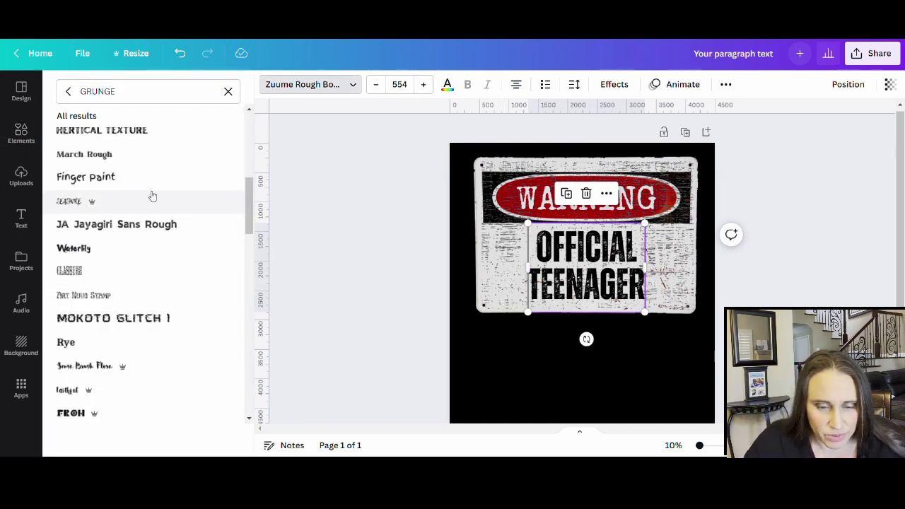
scroll(156, 237, down, 6)
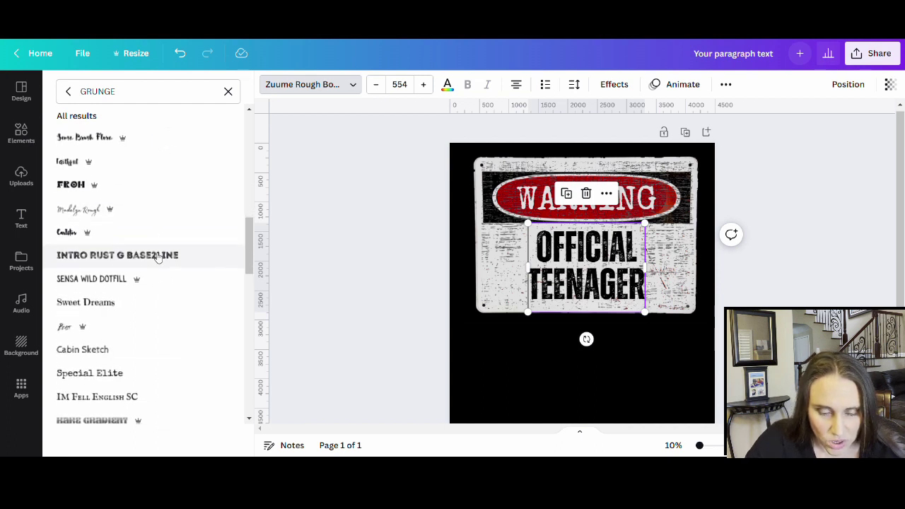
scroll(161, 219, down, 8)
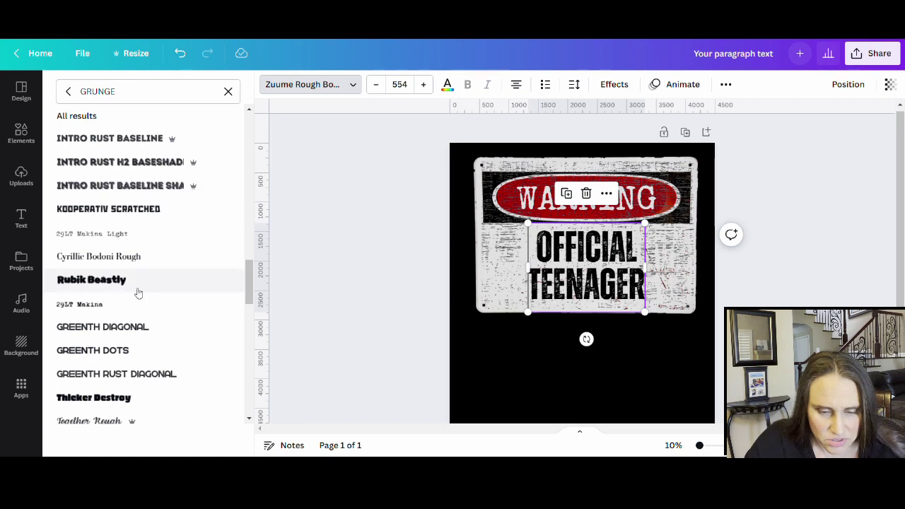
scroll(152, 285, down, 3)
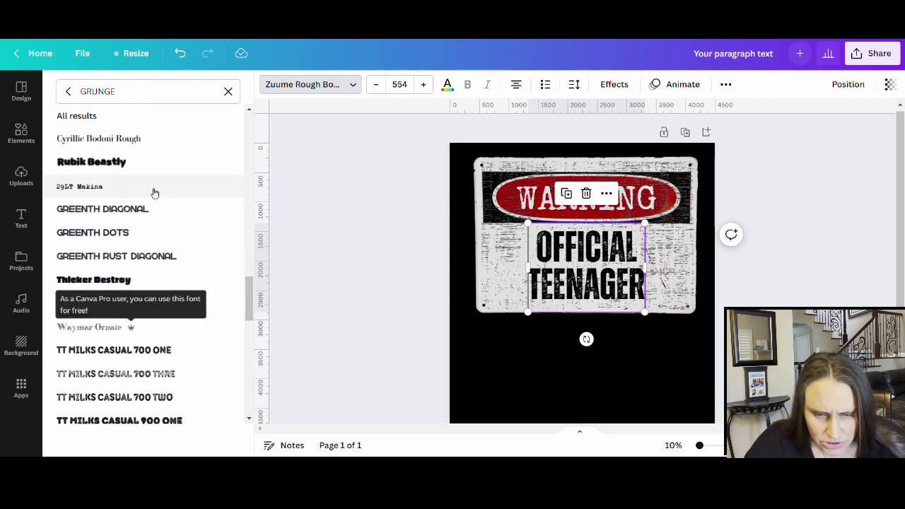
scroll(188, 234, down, 9)
scroll(184, 219, down, 4)
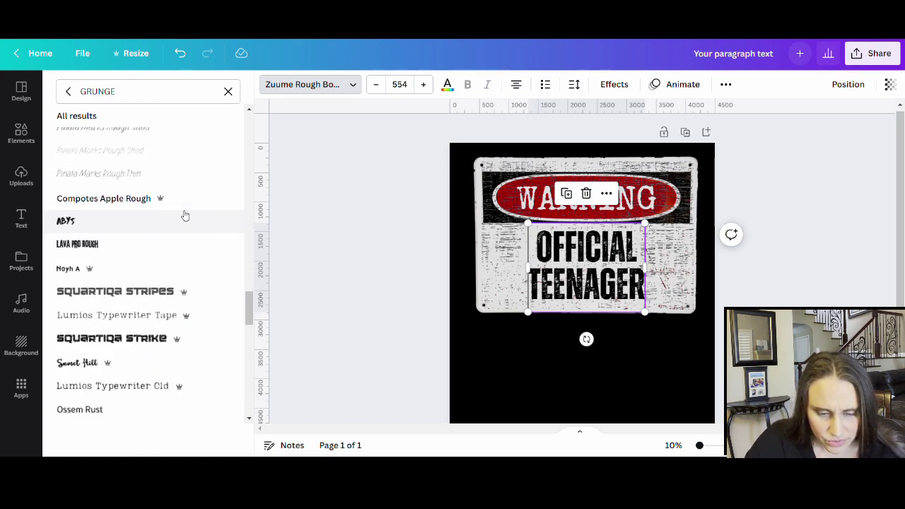
scroll(184, 212, down, 3)
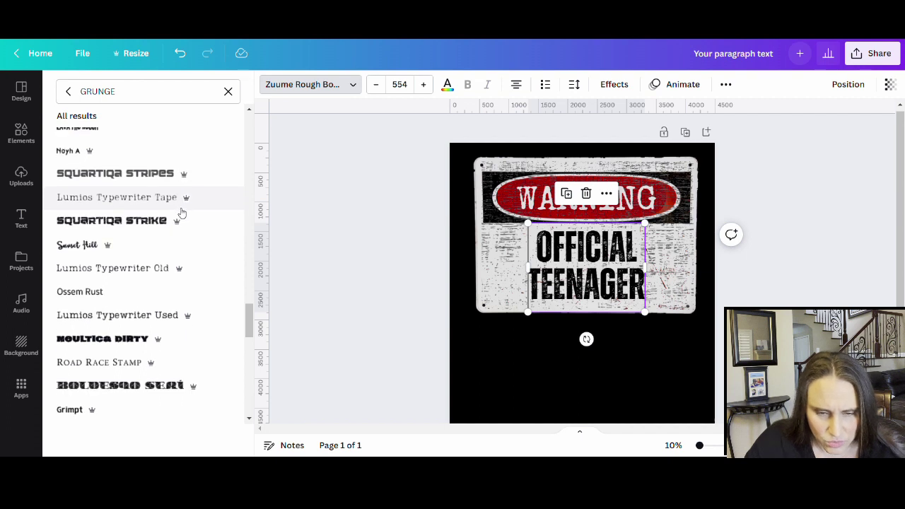
scroll(182, 212, down, 4)
click(85, 261)
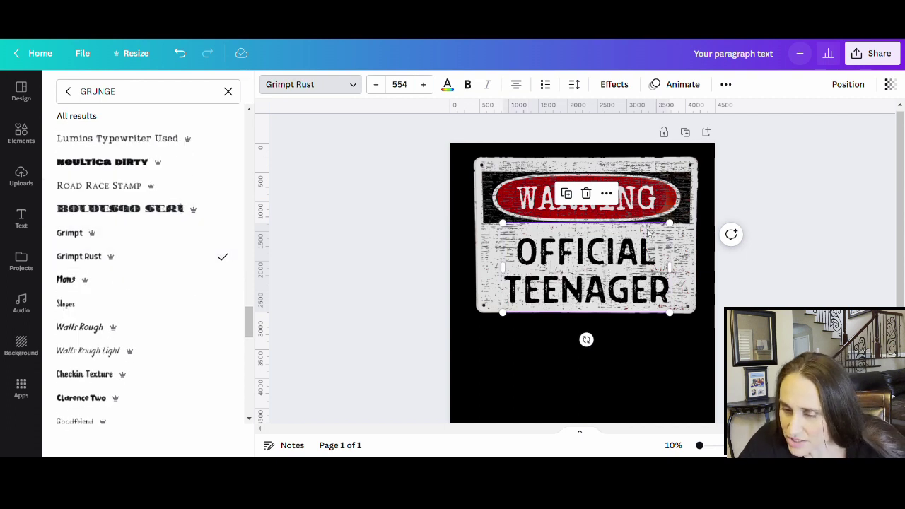
Step: Enlarge the OFFICIAL TEENAGER text to font size 637 and centre it horizontally on the sign's white area
drag(681, 224, 699, 210)
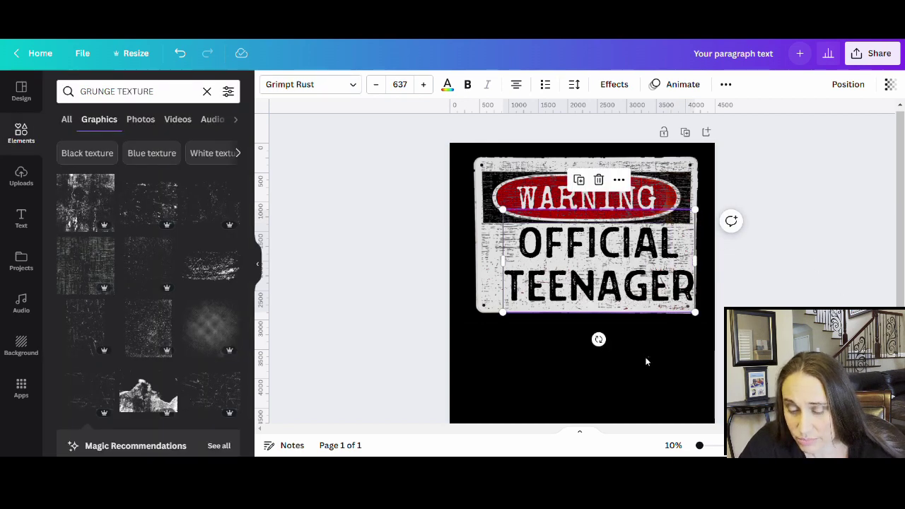
drag(648, 288, 642, 290)
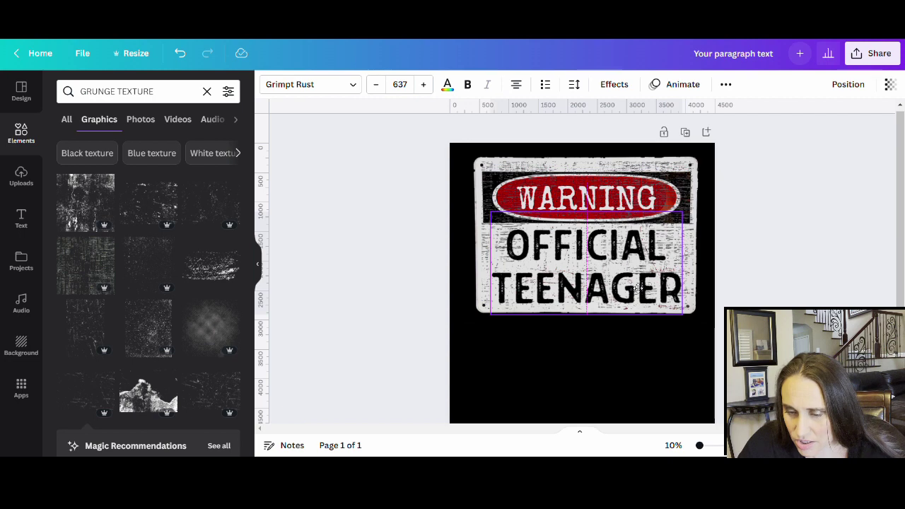
drag(640, 288, 637, 288)
key(Escape)
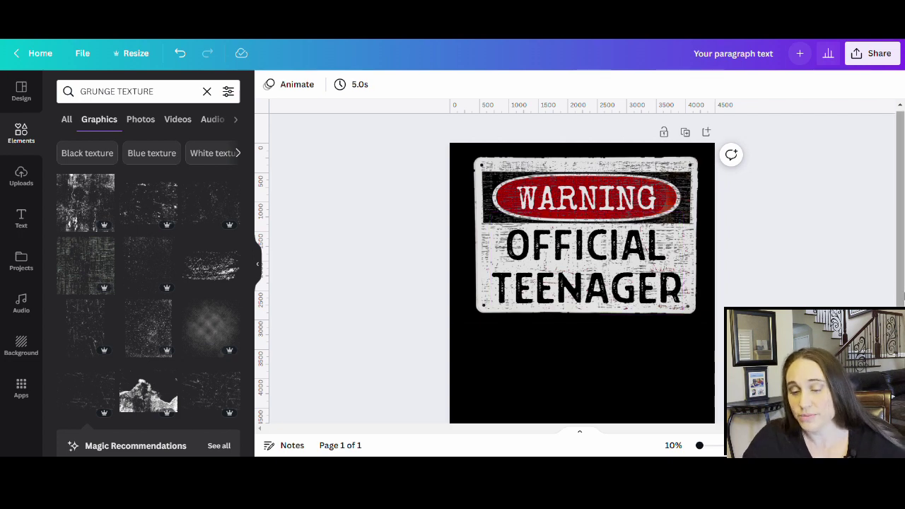
Step: Tighten the OFFICIAL TEENAGER text's line spacing slightly and shift the text down to centre it vertically on the white area
click(605, 300)
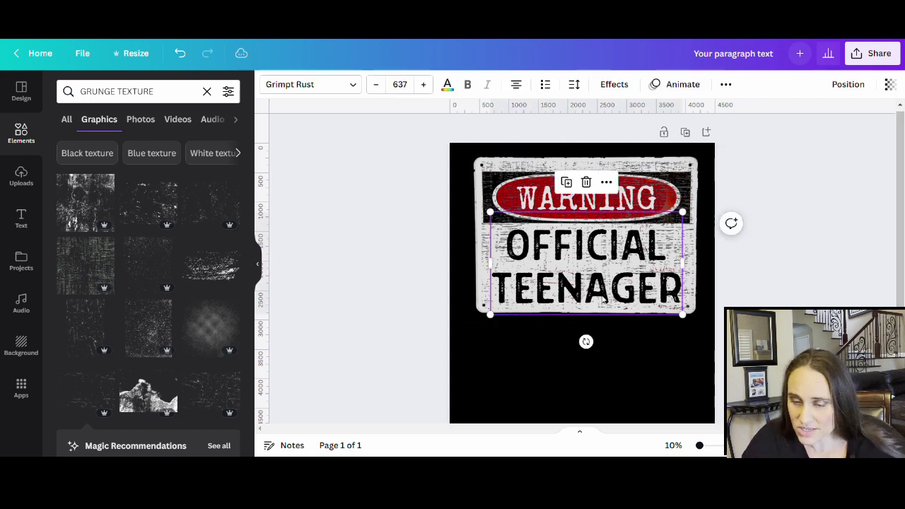
click(574, 85)
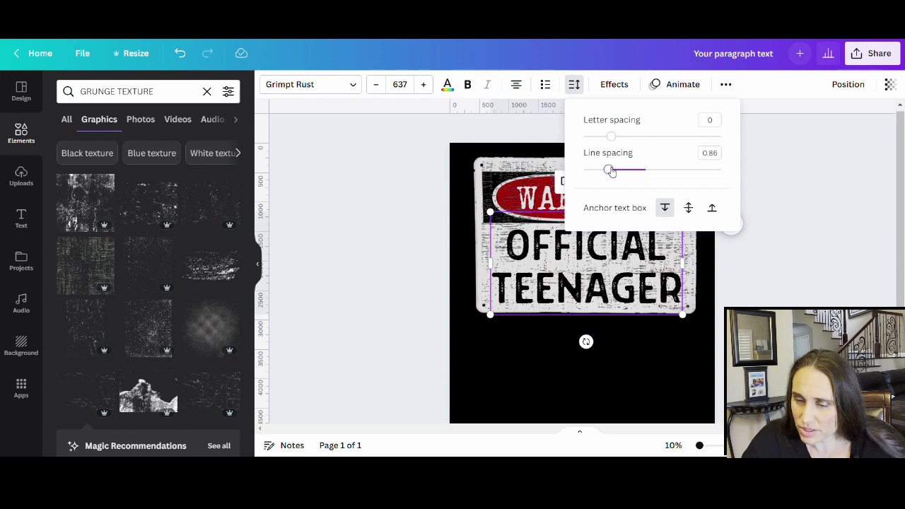
drag(610, 172, 602, 170)
click(780, 308)
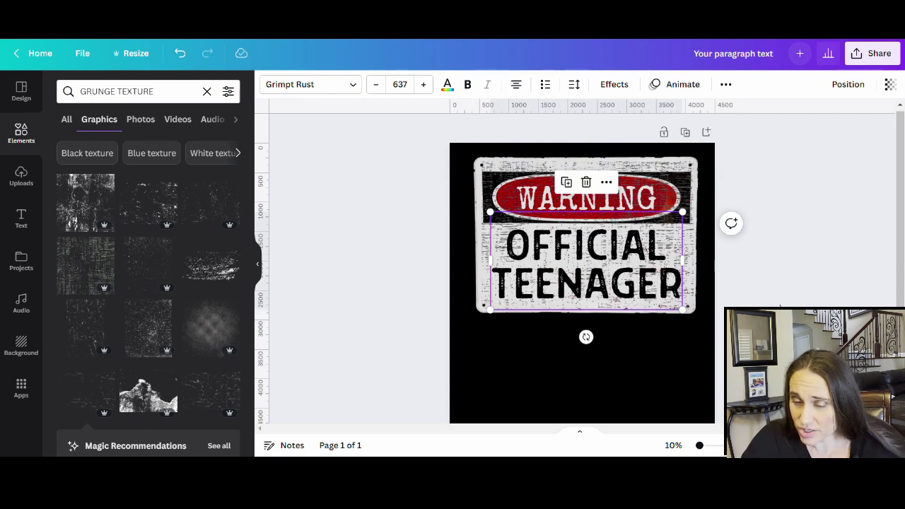
click(780, 307)
click(643, 277)
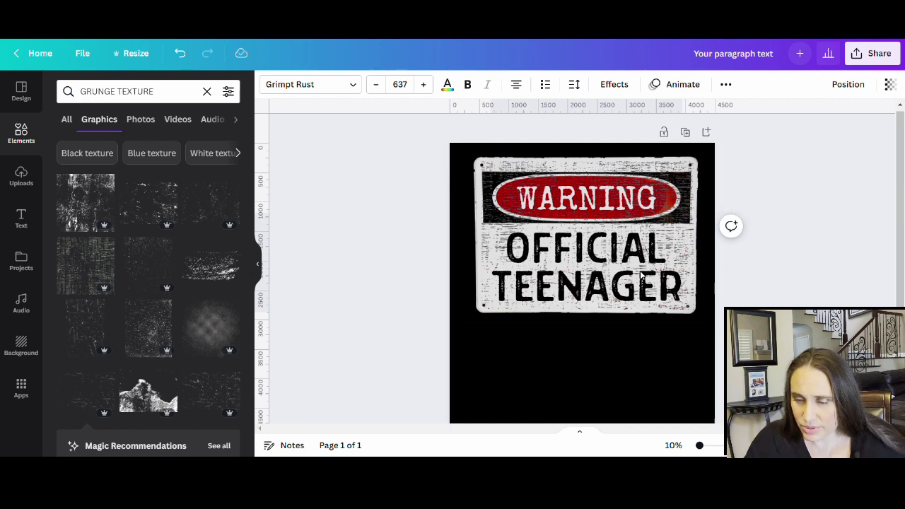
click(765, 280)
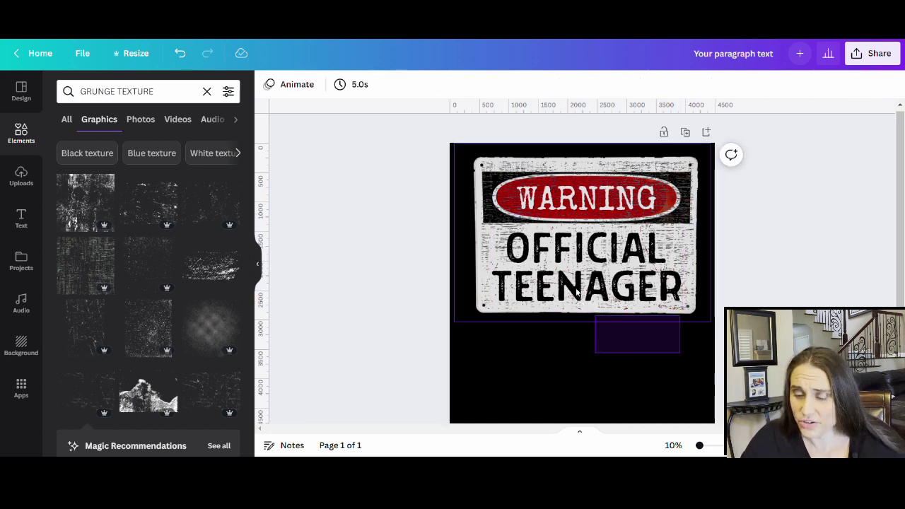
Step: Group the sign graphics with the WARNING and OFFICIAL TEENAGER texts
drag(683, 353, 550, 164)
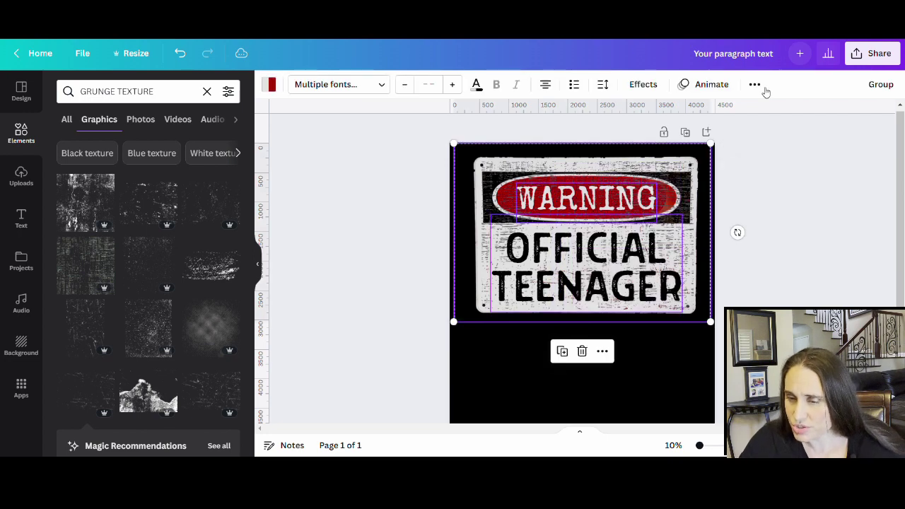
click(755, 84)
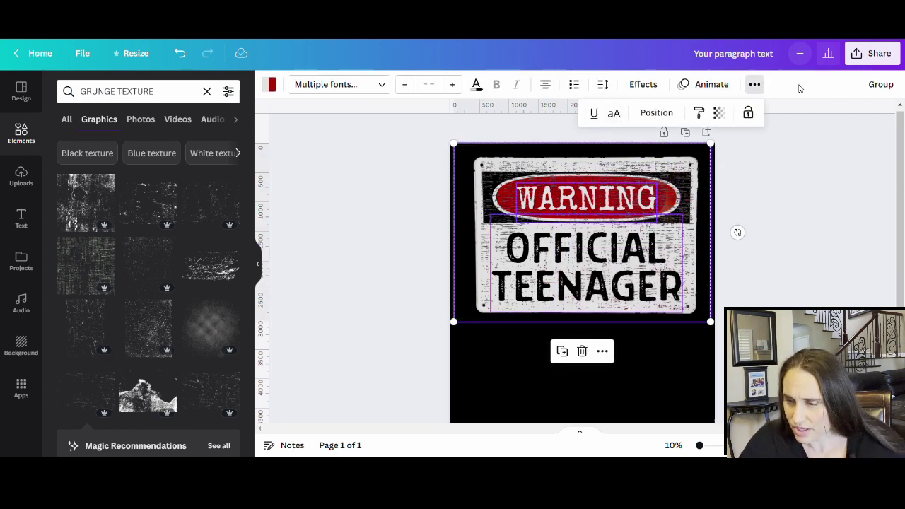
click(880, 84)
click(773, 255)
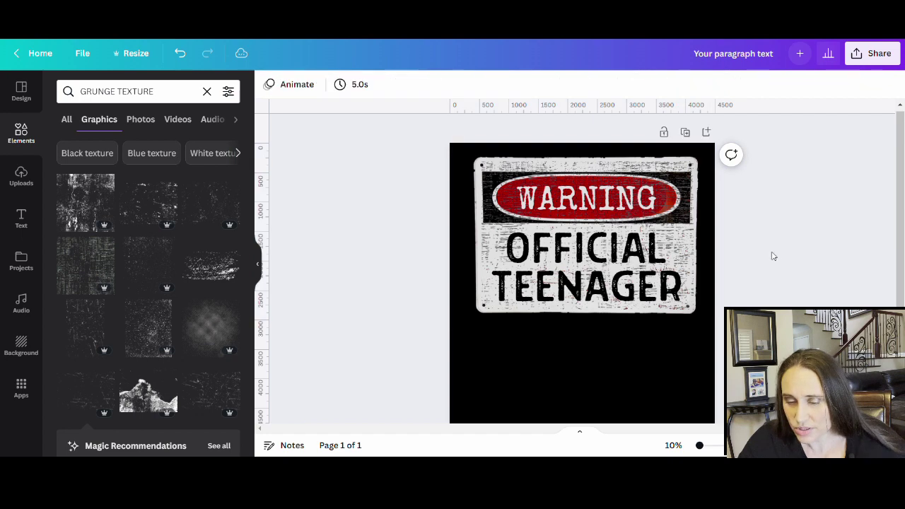
Step: Shift the grouped sign slightly left so the visible sign is centred horizontally on the canvas
click(600, 294)
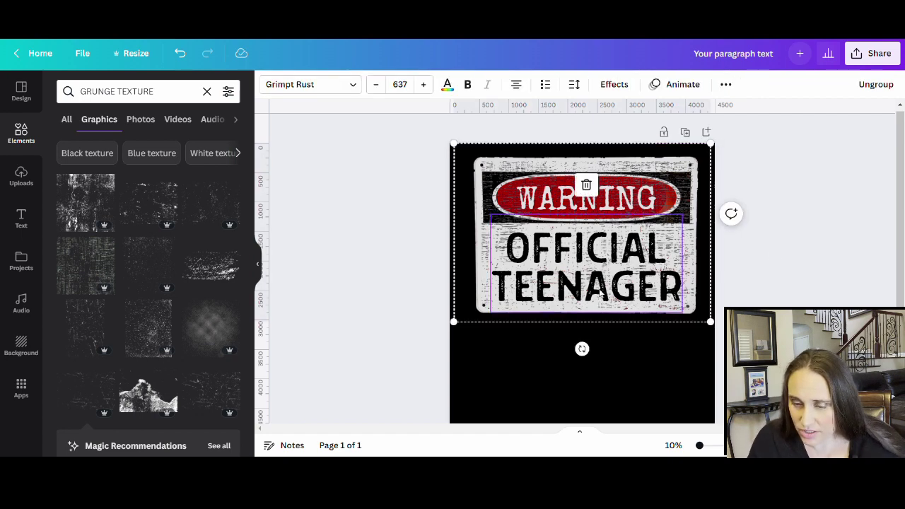
drag(606, 300, 612, 289)
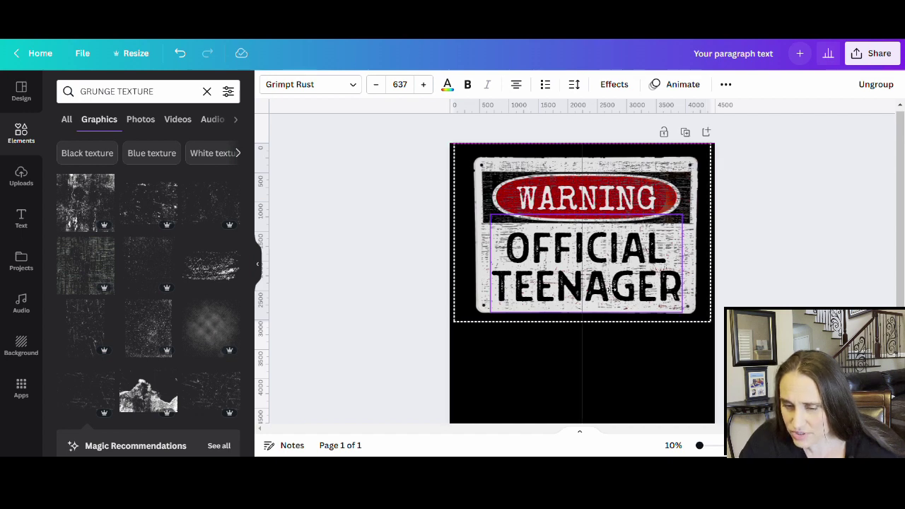
drag(612, 290, 614, 289)
key(Escape)
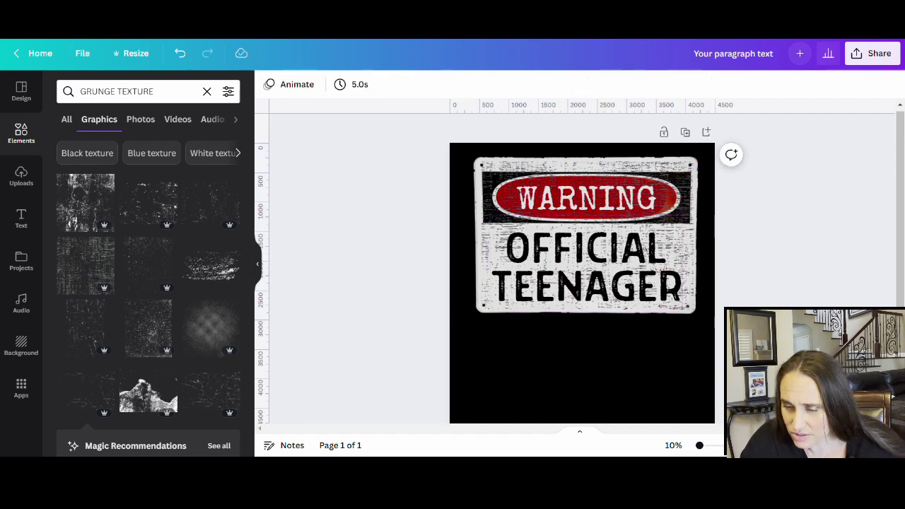
click(576, 243)
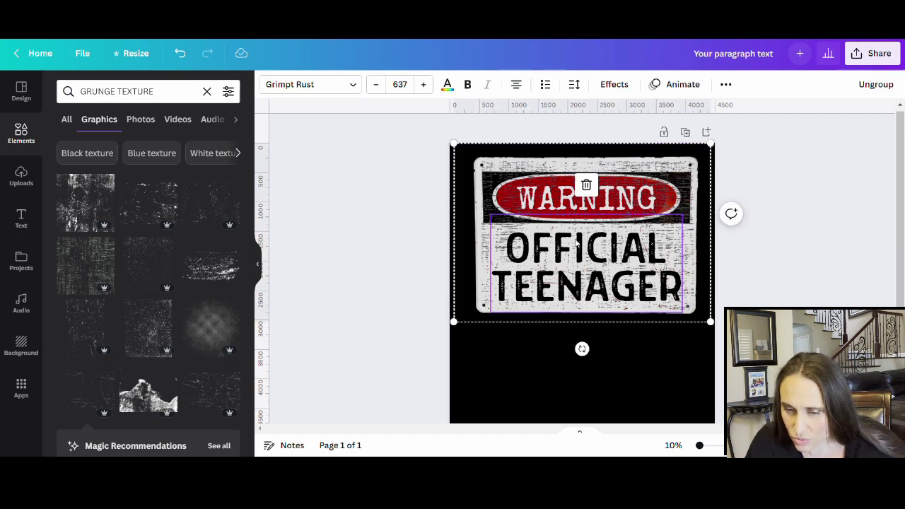
drag(590, 238, 592, 237)
click(794, 262)
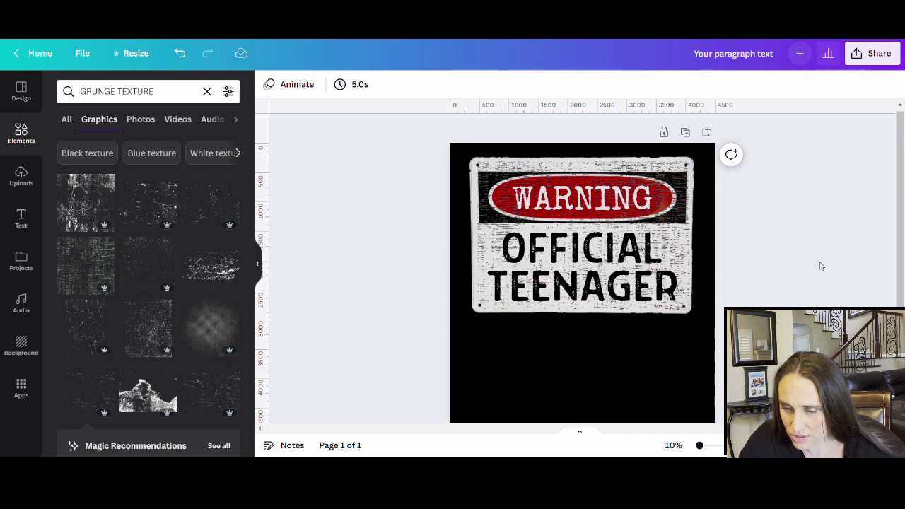